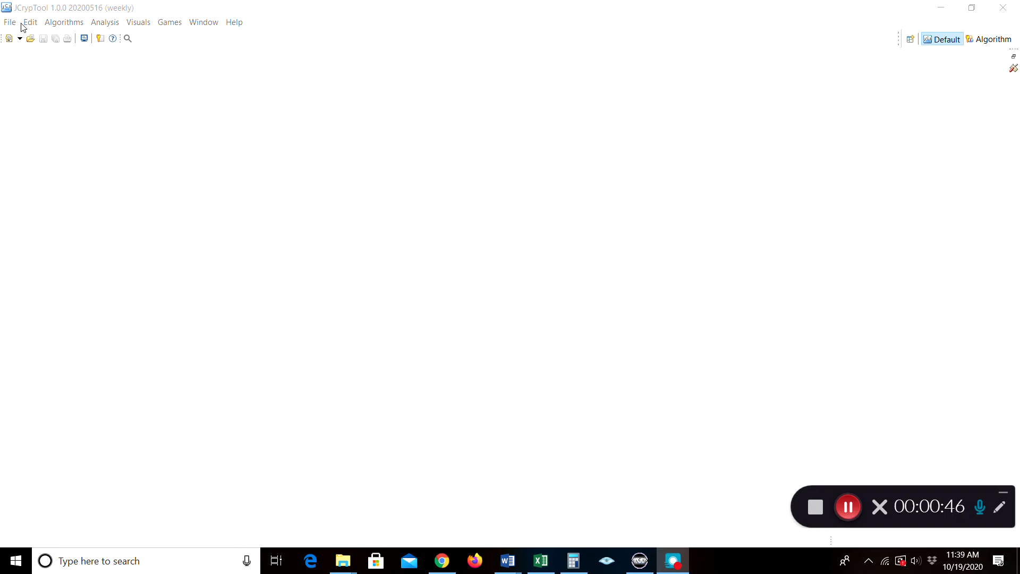
Browse the File, Algorithms and Visuals menus, then switch to the Algorithm perspective
{"action": "left_click", "coordinate": [12, 22]}
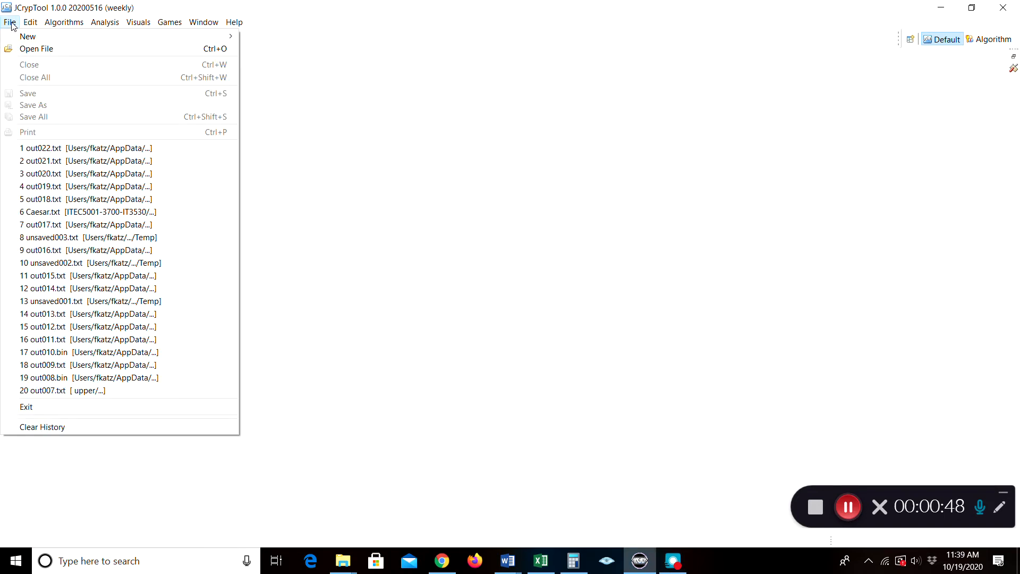
{"action": "left_click", "coordinate": [15, 25]}
{"action": "left_click", "coordinate": [52, 24]}
{"action": "mouse_move", "coordinate": [62, 42]}
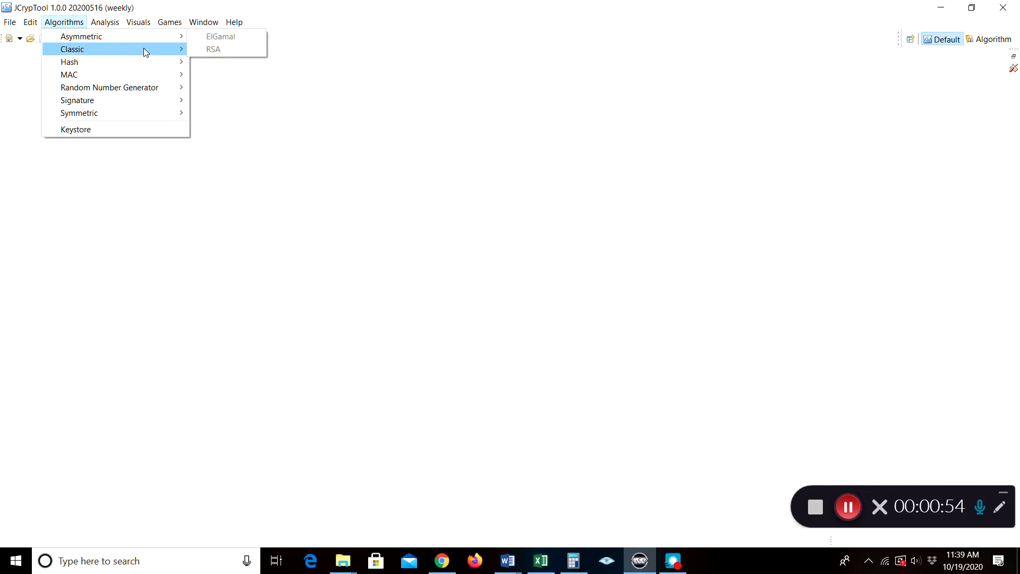
{"action": "mouse_move", "coordinate": [105, 21]}
{"action": "mouse_move", "coordinate": [63, 22]}
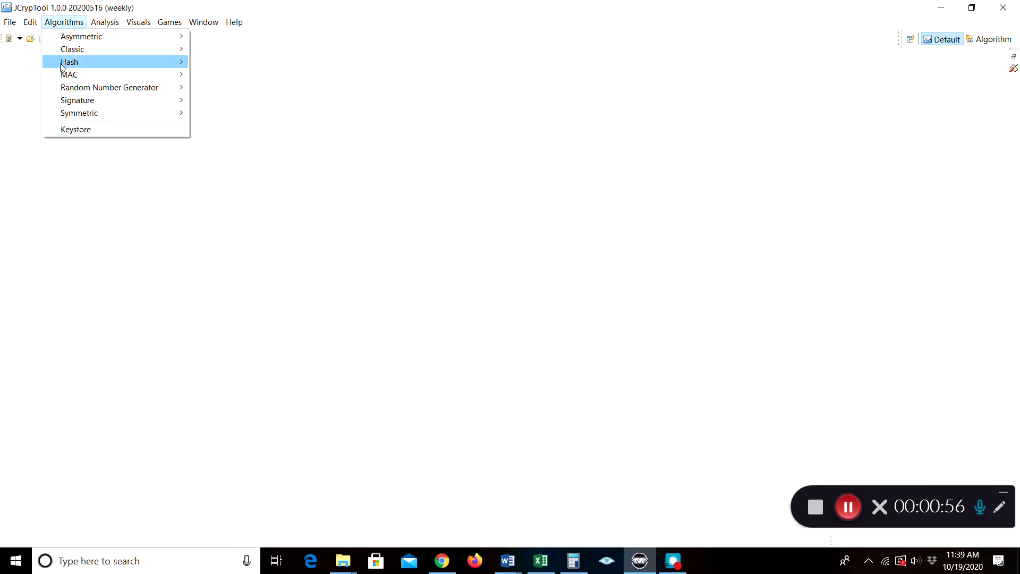
{"action": "mouse_move", "coordinate": [62, 79]}
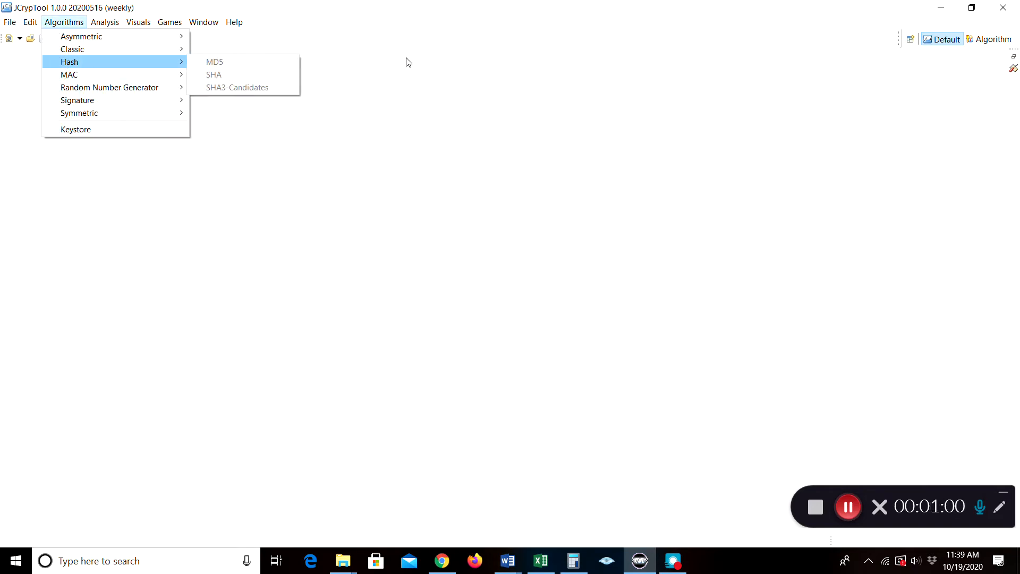
{"action": "left_click", "coordinate": [393, 68]}
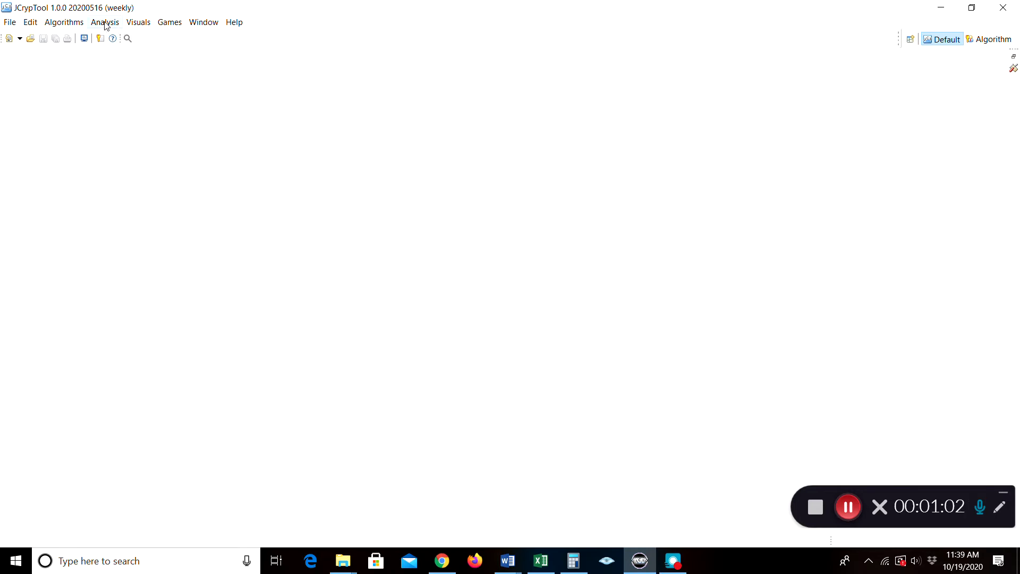
{"action": "left_click", "coordinate": [145, 25]}
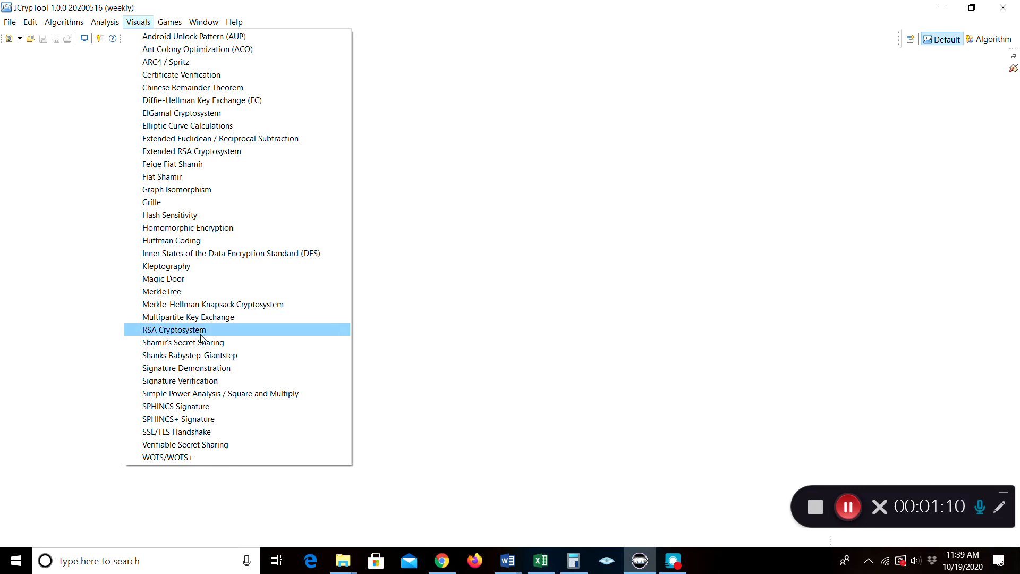
{"action": "left_click", "coordinate": [68, 148]}
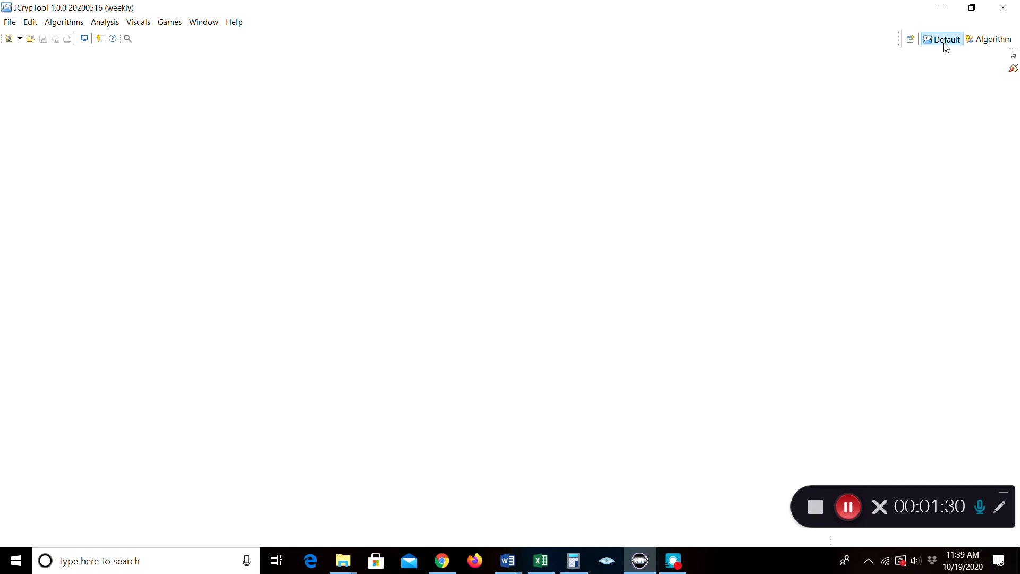
{"action": "left_click", "coordinate": [977, 40]}
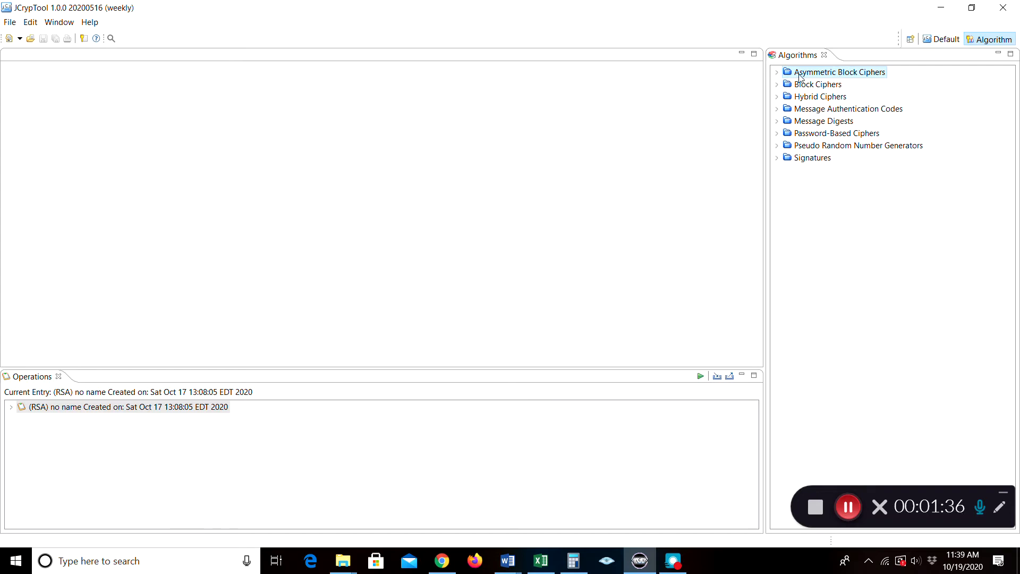
Expand Asymmetric Block Ciphers, select McEliecePKCS and MeRSA, then collapse the category
{"action": "left_click", "coordinate": [777, 72]}
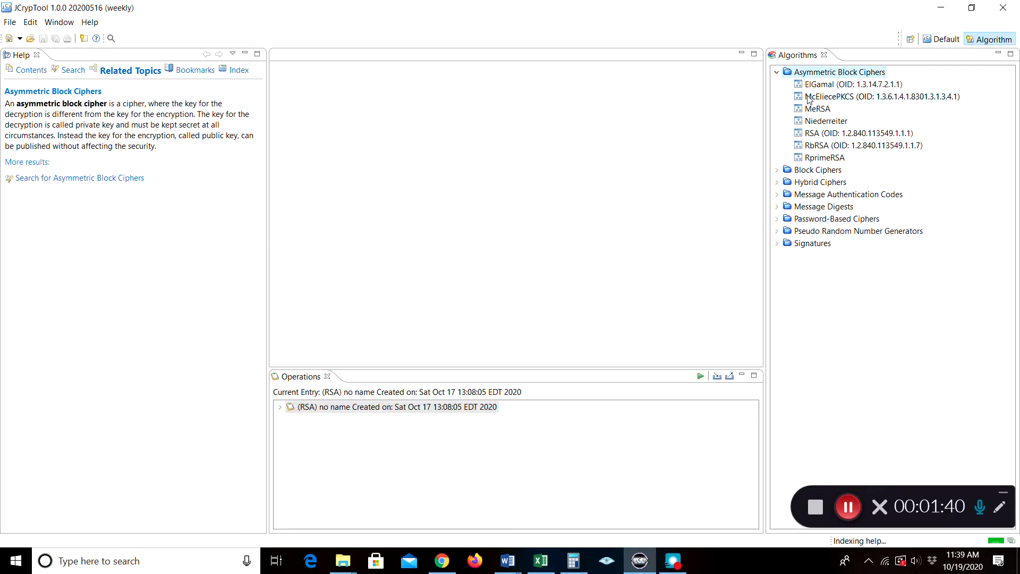
{"action": "left_click", "coordinate": [810, 98]}
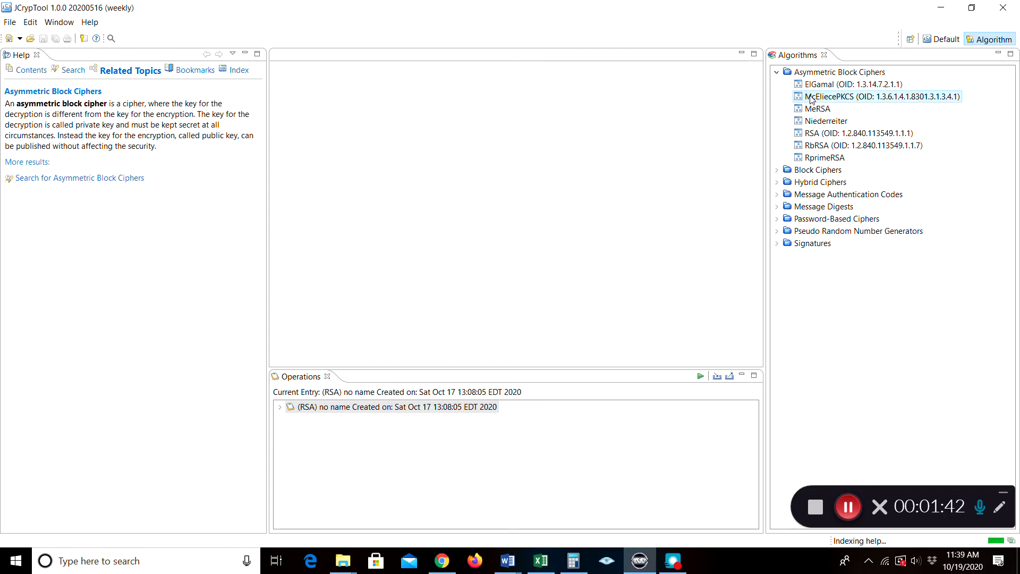
{"action": "left_click", "coordinate": [816, 109]}
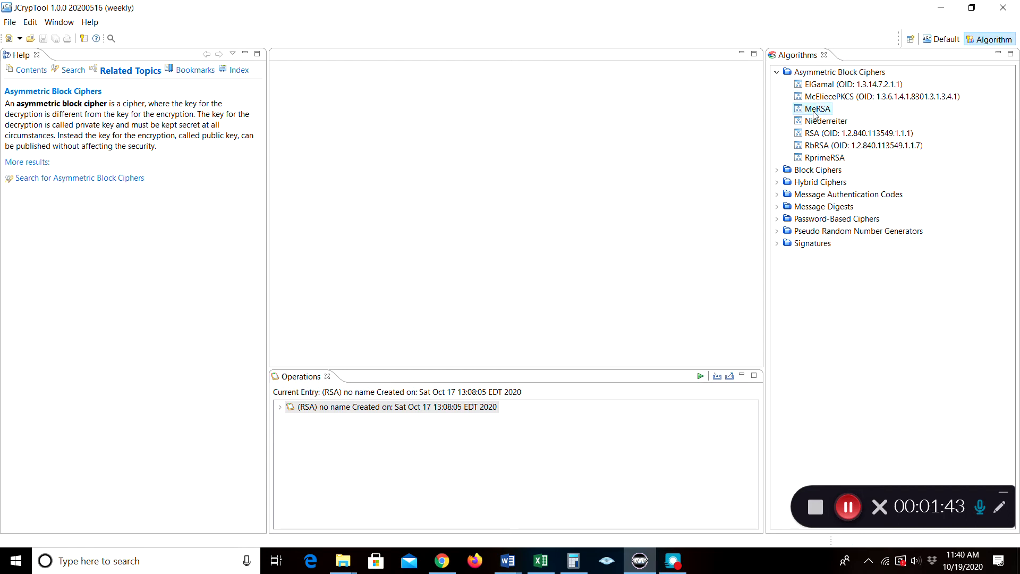
{"action": "left_click", "coordinate": [777, 72]}
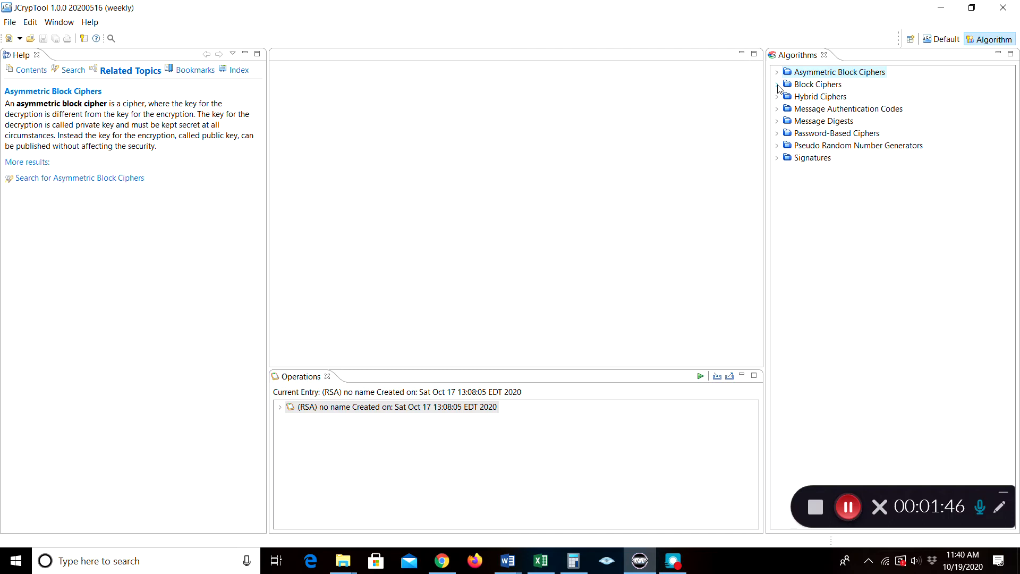
Expand and collapse Block Ciphers, then look through the File menu and close it
{"action": "left_click", "coordinate": [778, 85]}
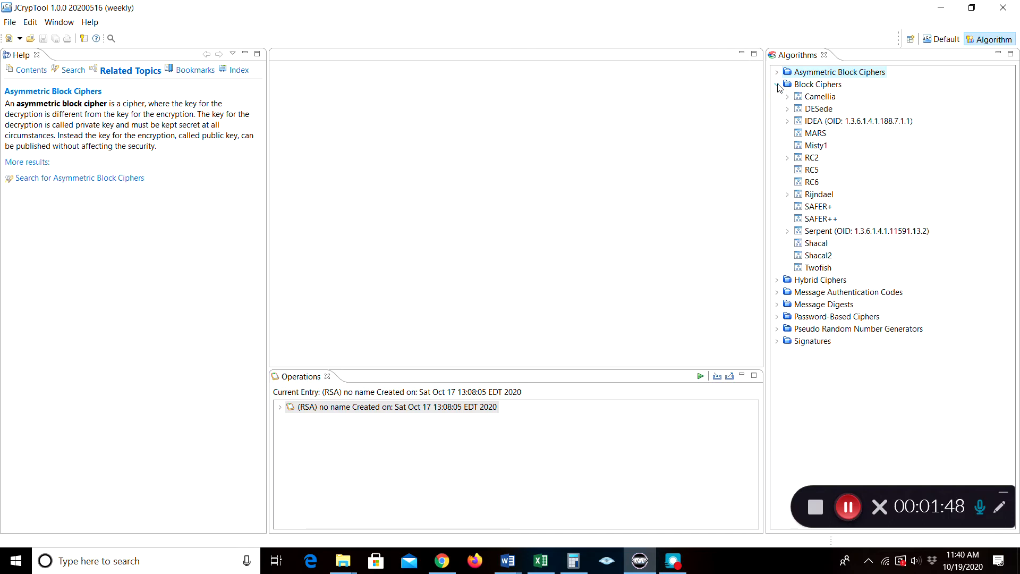
{"action": "left_click", "coordinate": [778, 85]}
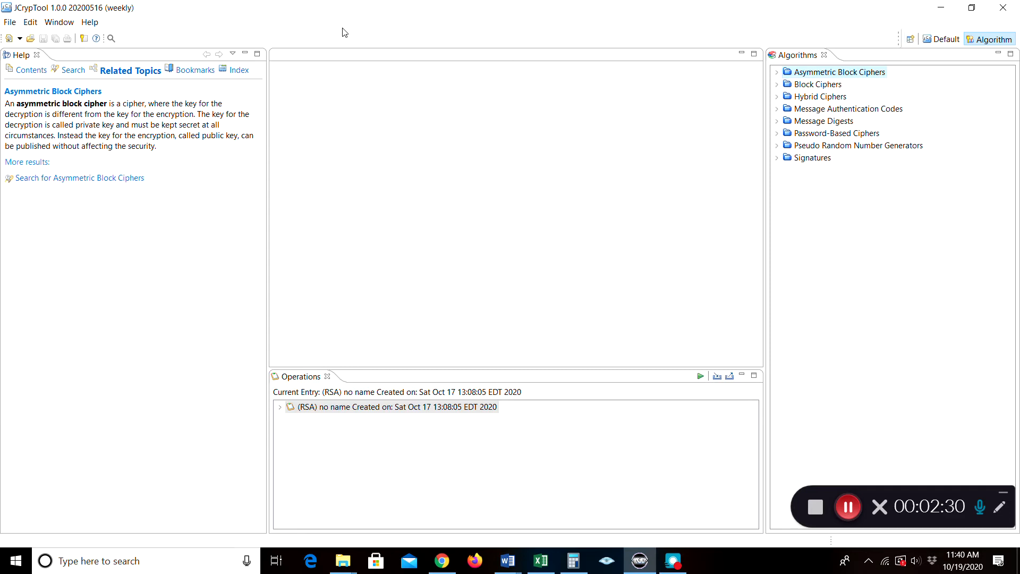
{"action": "left_click", "coordinate": [10, 23]}
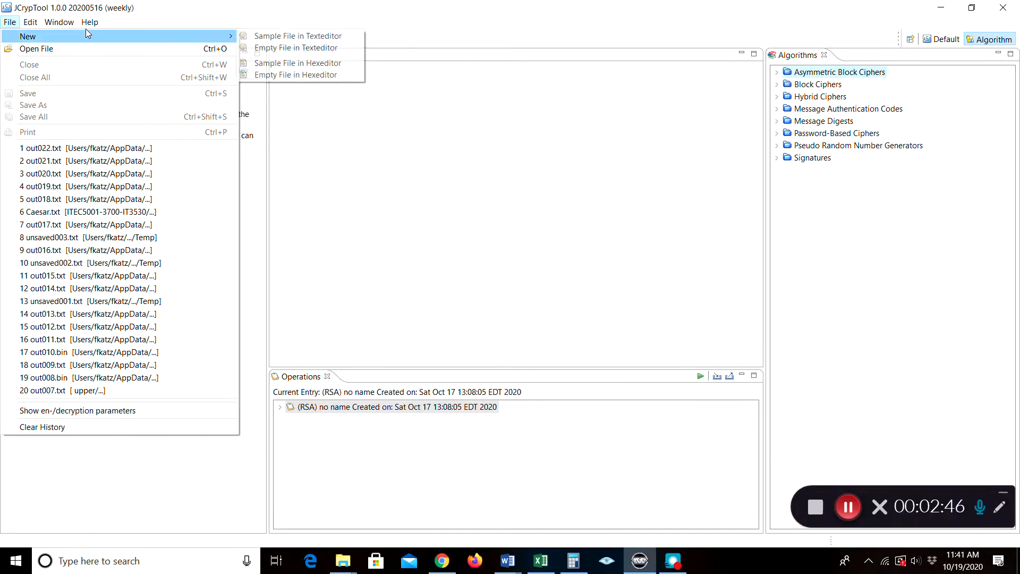
{"action": "left_click", "coordinate": [184, 9]}
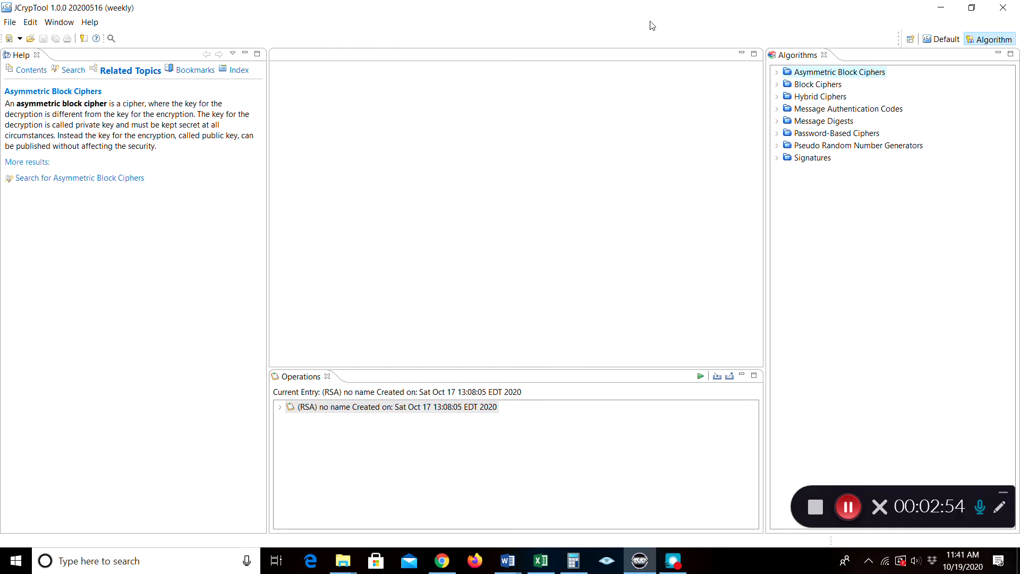
Toggle between the Default and Algorithm perspectives, finishing on Default
{"action": "left_click", "coordinate": [930, 40]}
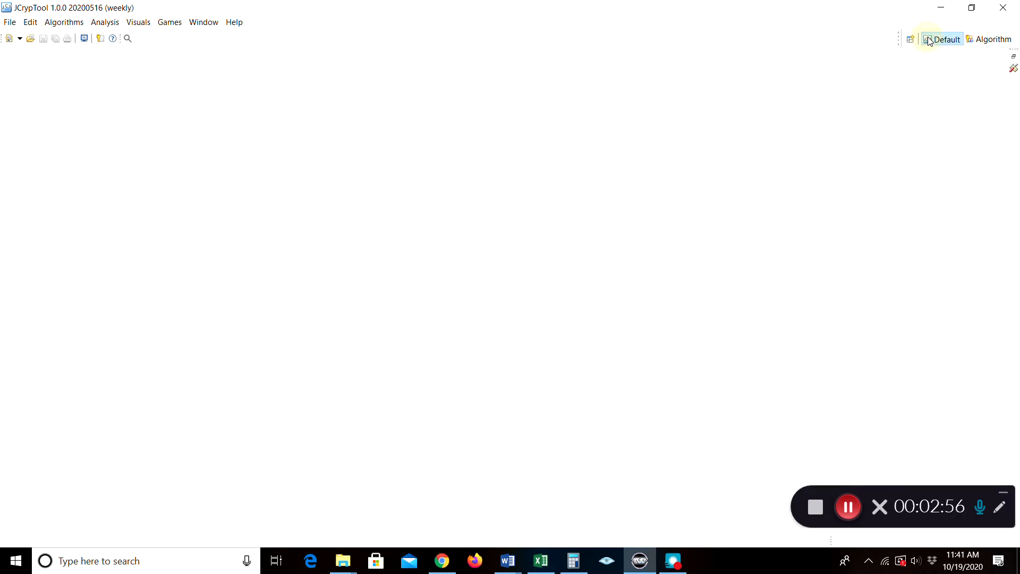
{"action": "left_click", "coordinate": [980, 40]}
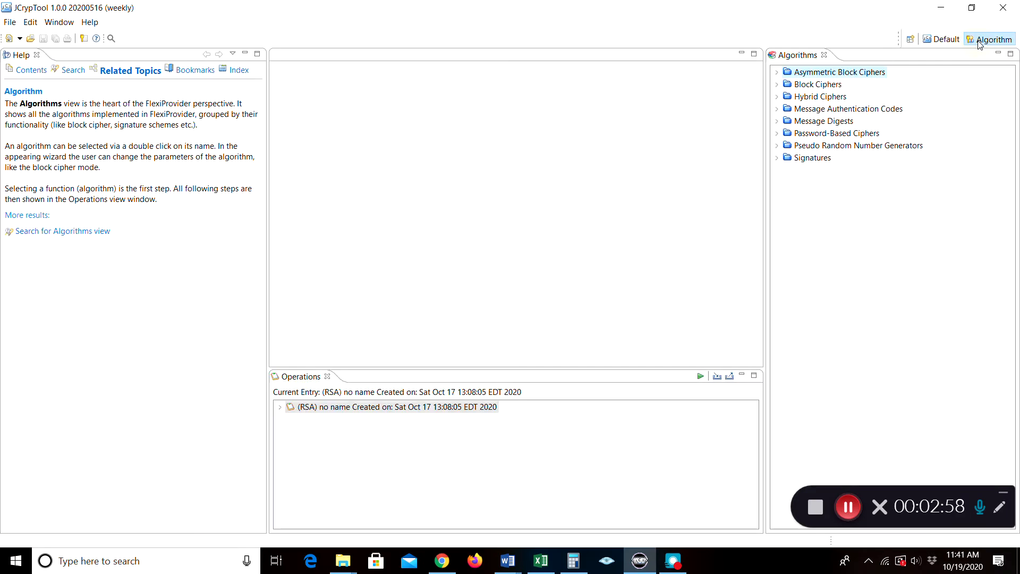
{"action": "left_click", "coordinate": [949, 41]}
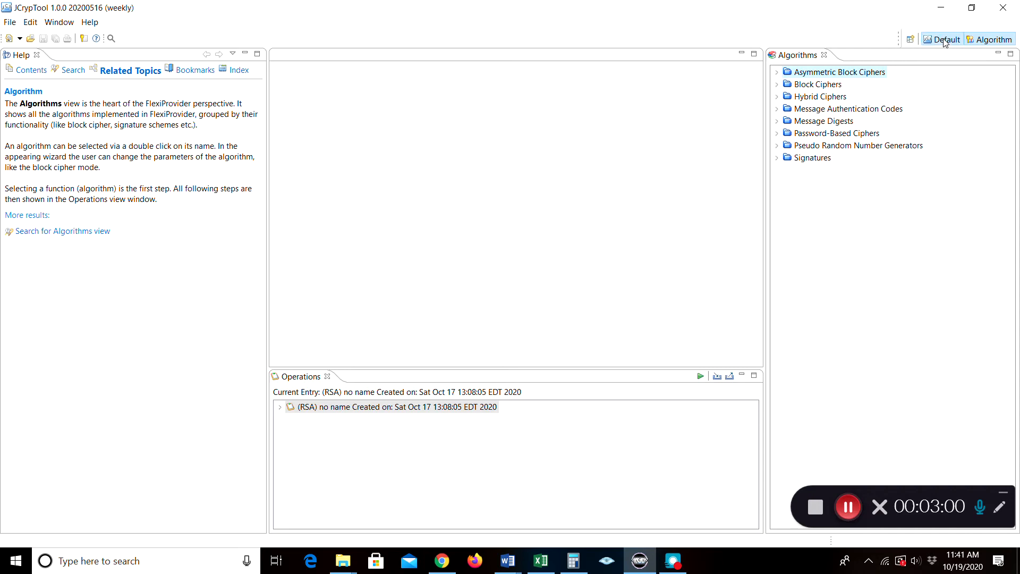
{"action": "left_click", "coordinate": [979, 43]}
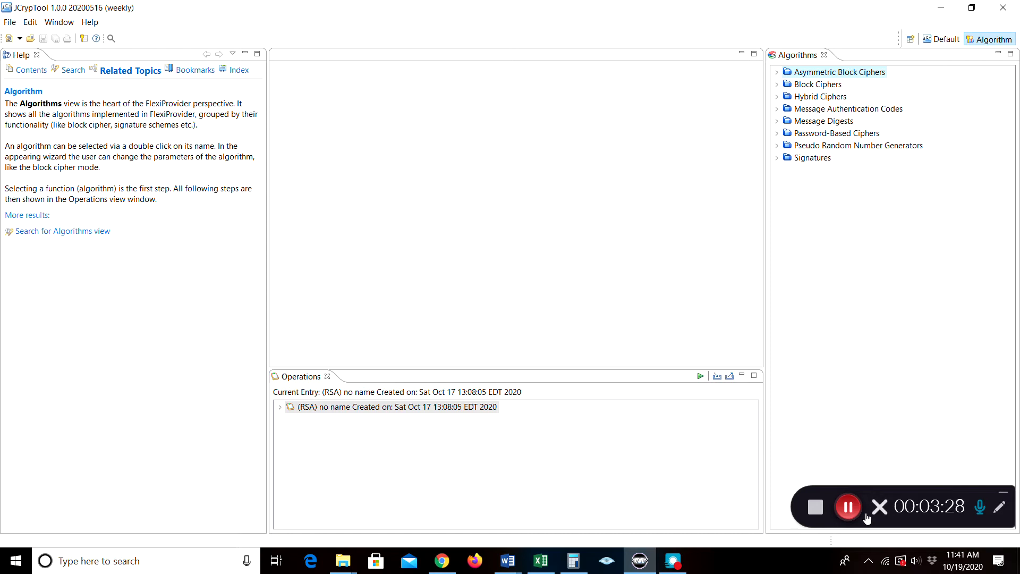
{"action": "left_click", "coordinate": [849, 507]}
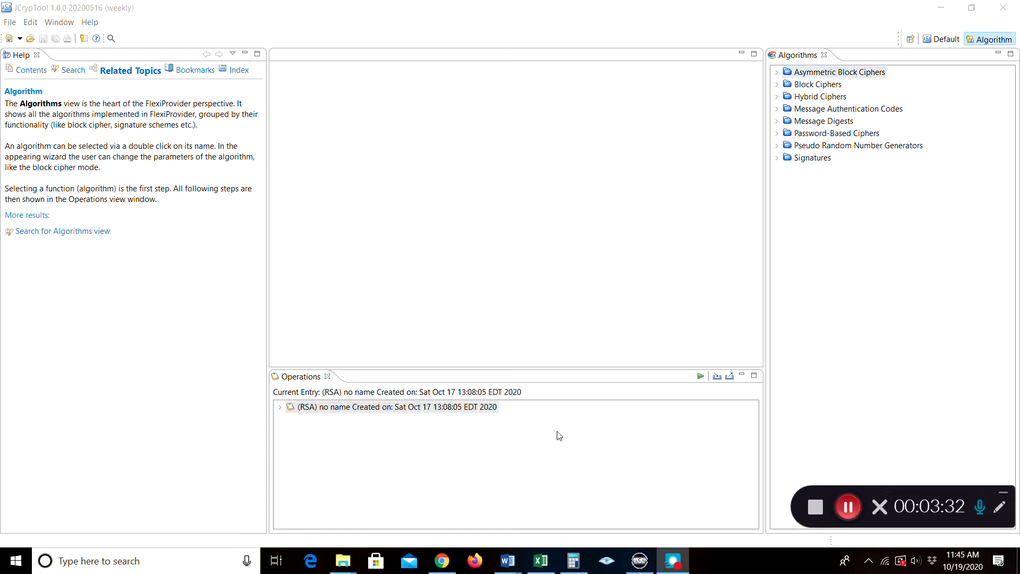
{"action": "left_click", "coordinate": [940, 39]}
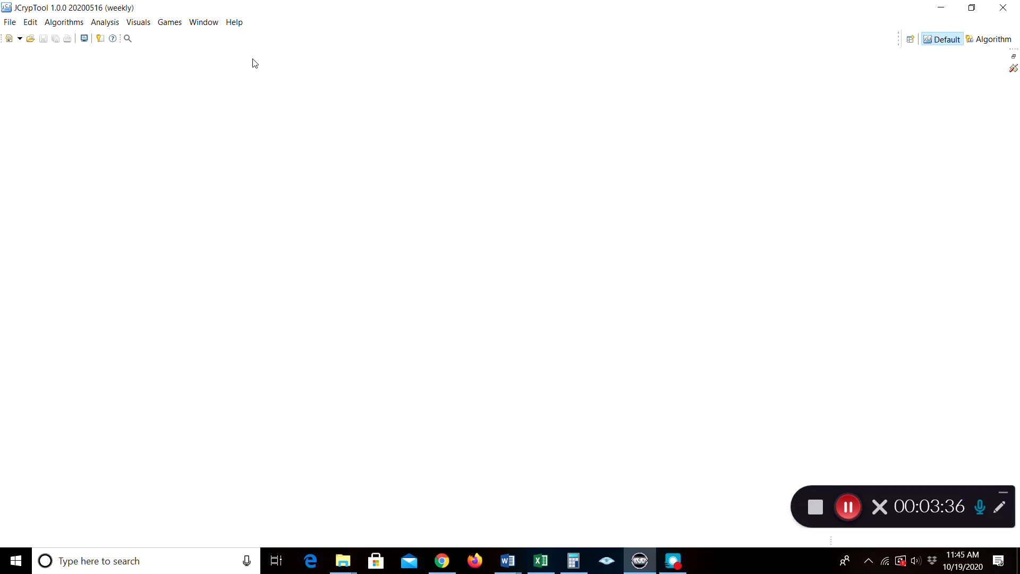
Open Visuals > RSA Cryptosystem and shrink its view by dragging the top edge down
{"action": "left_click", "coordinate": [135, 22]}
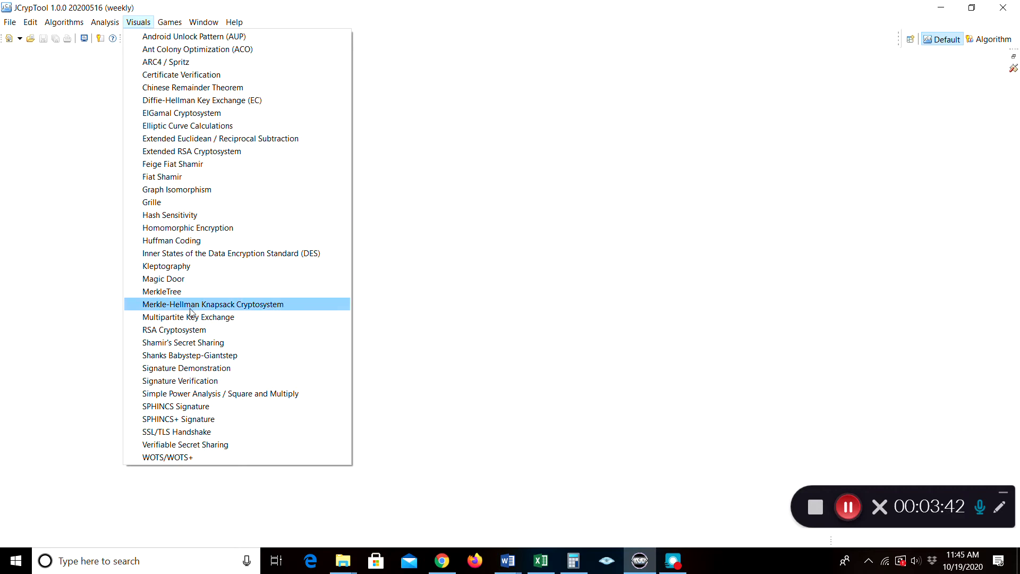
{"action": "left_click", "coordinate": [191, 332]}
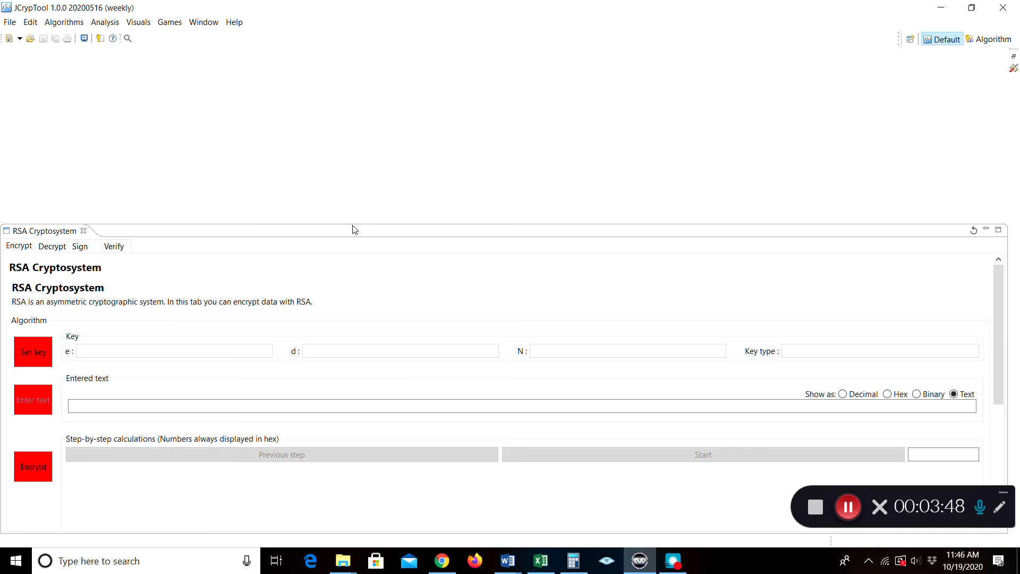
{"action": "left_click_drag", "start_coordinate": [353, 225], "coordinate": [349, 279]}
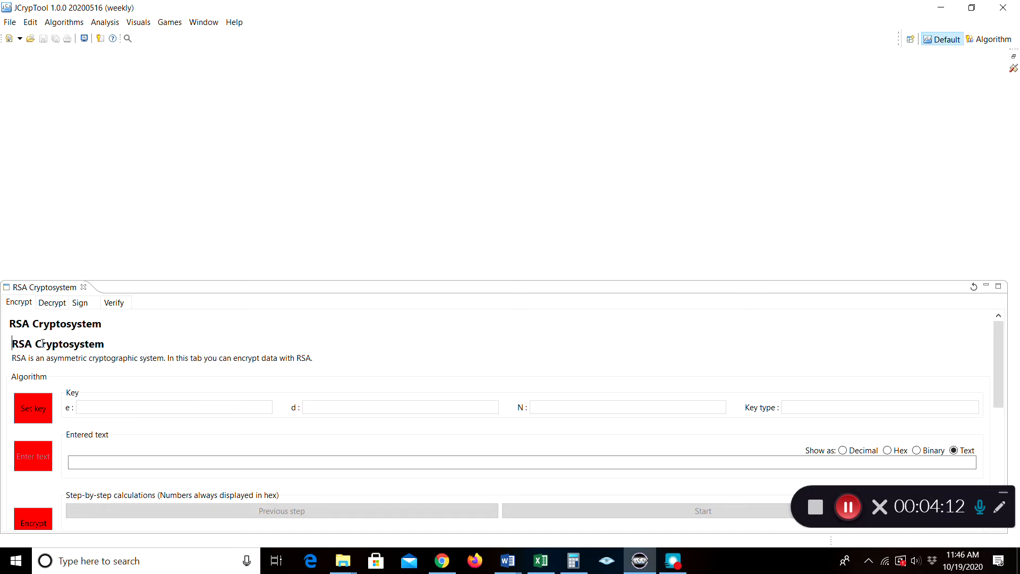
Start a new RSA key pair under Set key and choose primes p=3 and q=11
{"action": "left_click", "coordinate": [30, 412]}
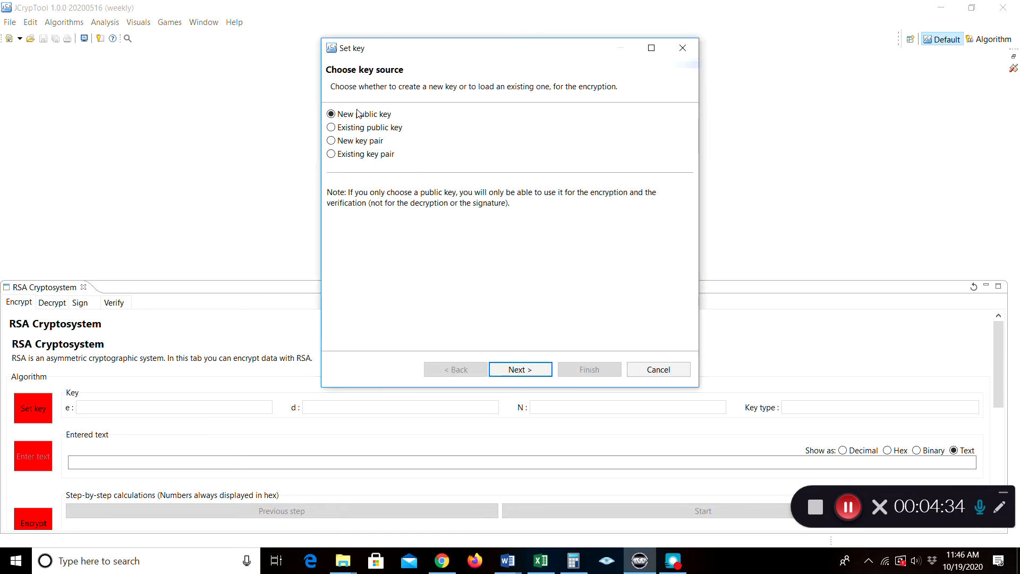
{"action": "left_click", "coordinate": [331, 141]}
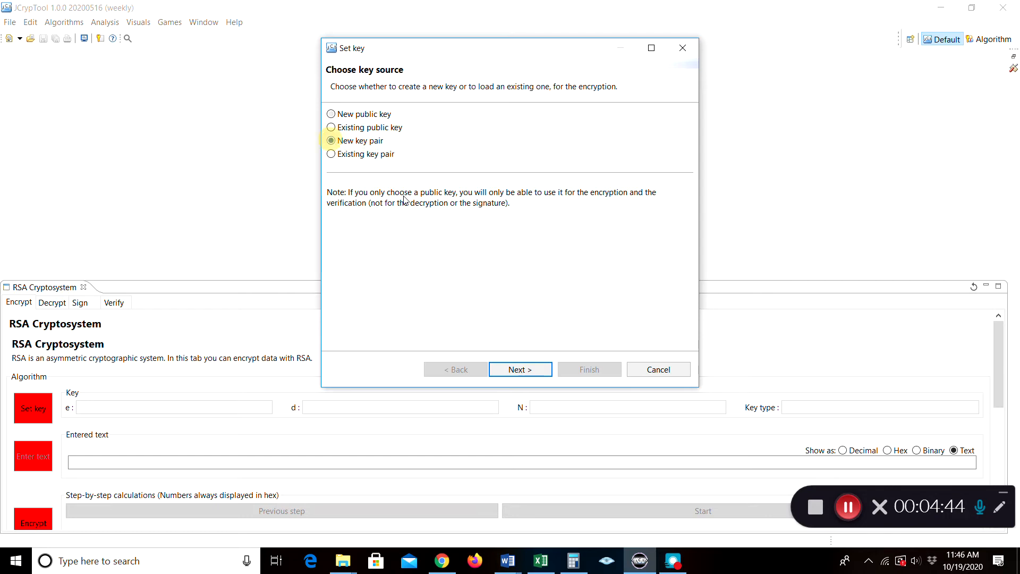
{"action": "left_click", "coordinate": [509, 370]}
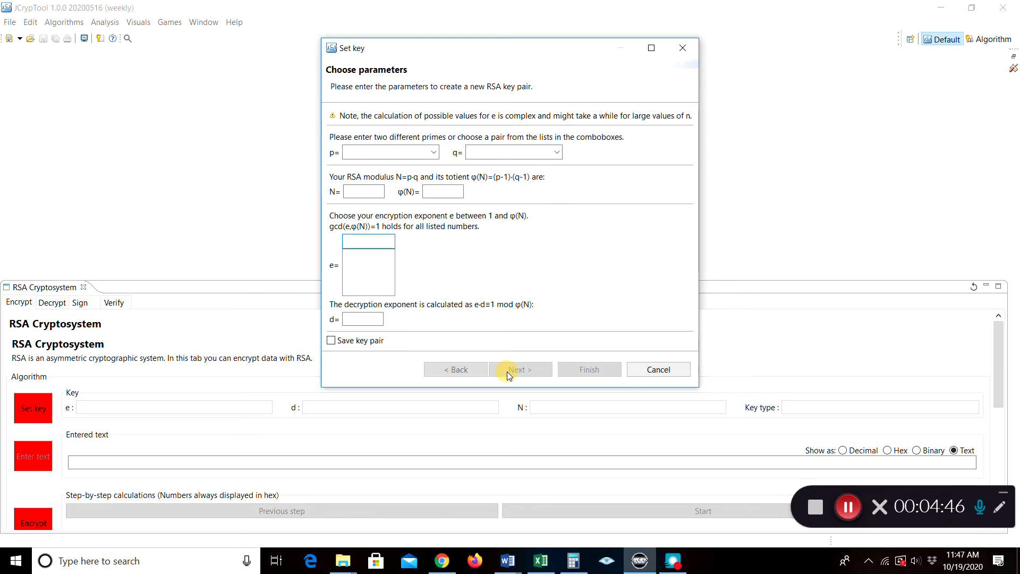
{"action": "left_click", "coordinate": [435, 153]}
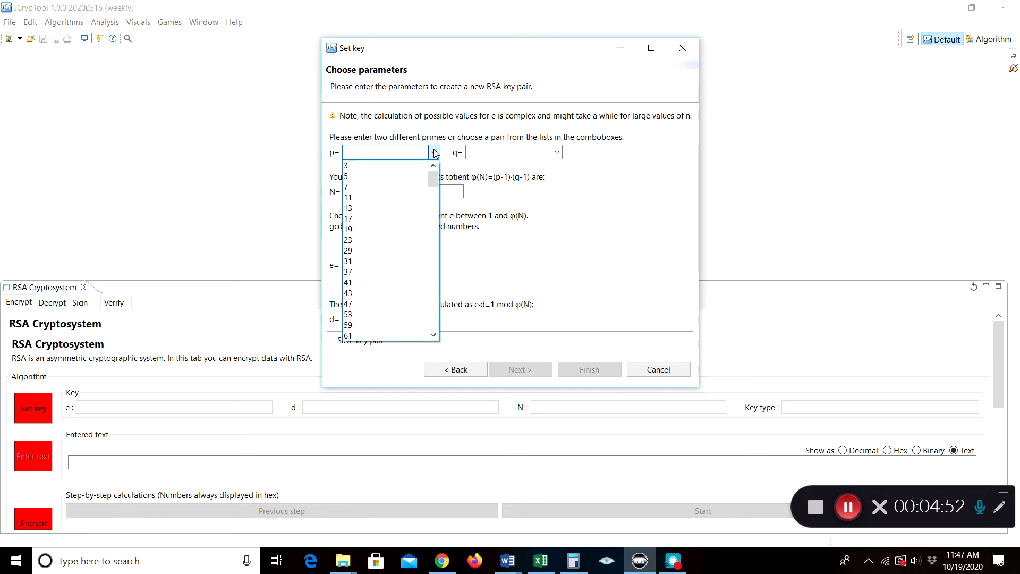
{"action": "left_click", "coordinate": [353, 165]}
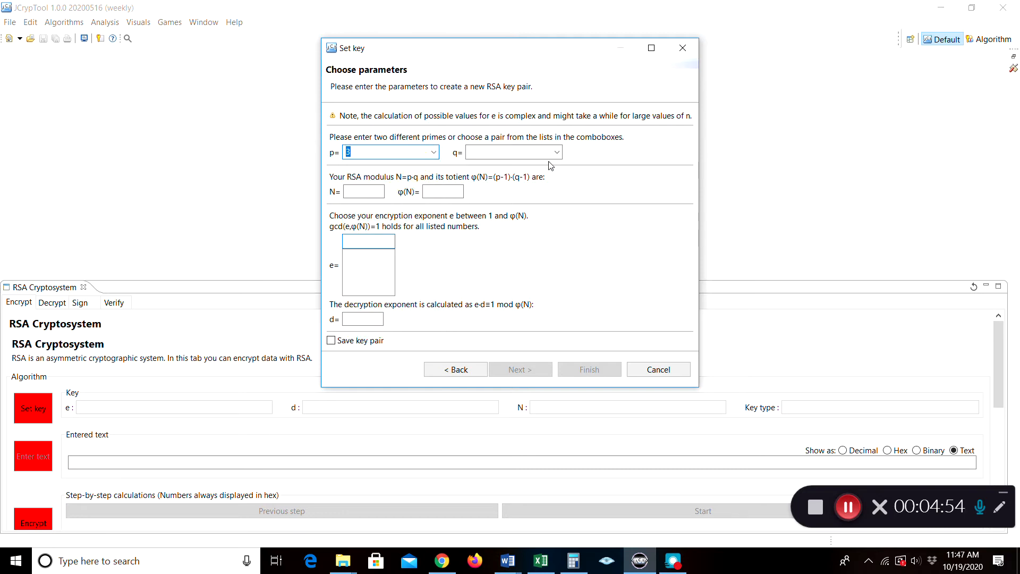
{"action": "left_click", "coordinate": [557, 154]}
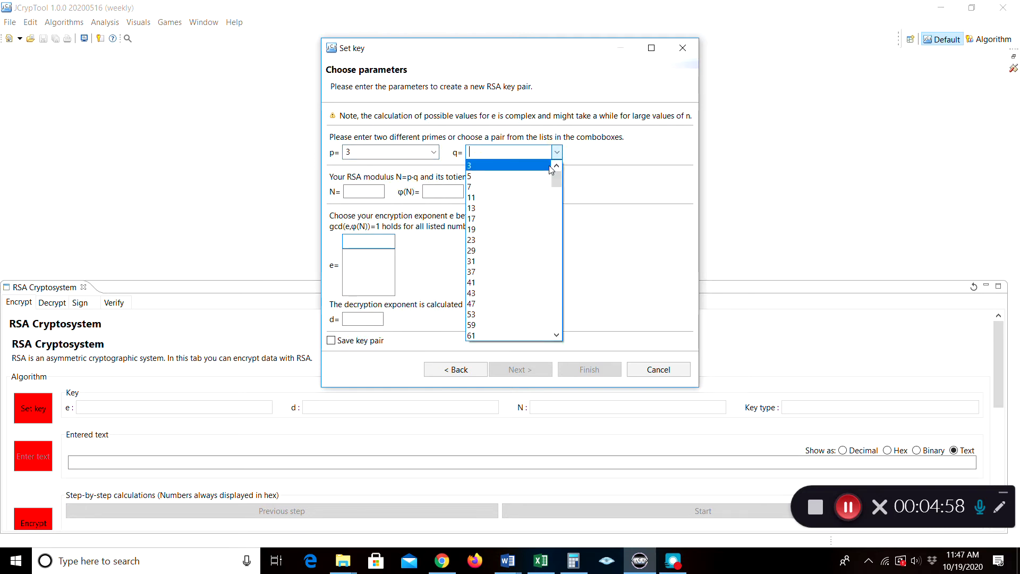
{"action": "left_click", "coordinate": [543, 202]}
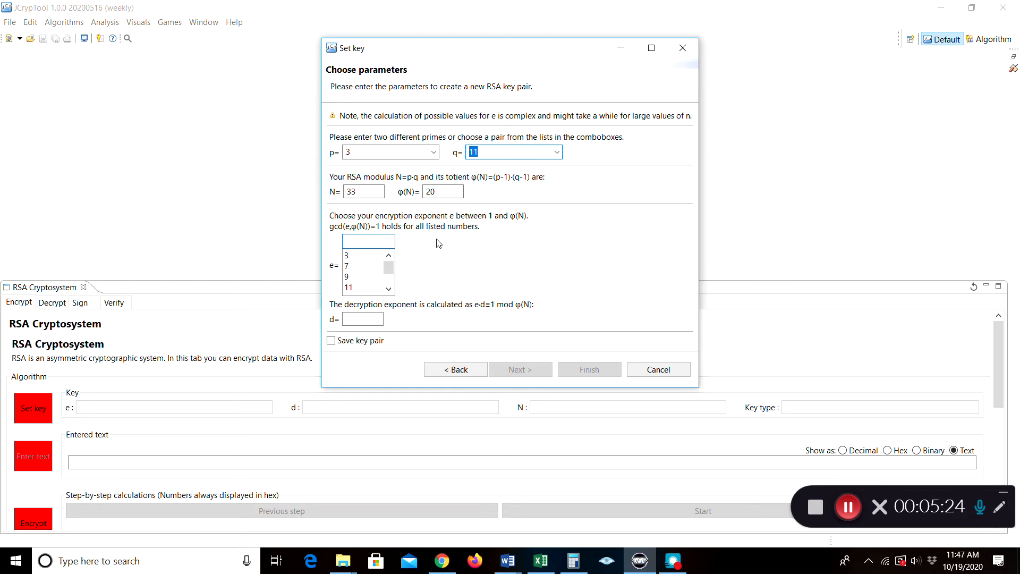
Pick exponent e=7, try prime p=5, then restore p=3 and e=7
{"action": "mouse_move", "coordinate": [388, 267]}
{"action": "left_mouse_down"}
{"action": "mouse_move", "coordinate": [387, 284]}
{"action": "mouse_move", "coordinate": [388, 264]}
{"action": "left_mouse_up"}
{"action": "left_click_drag", "start_coordinate": [389, 264], "coordinate": [388, 266]}
{"action": "left_click", "coordinate": [348, 269]}
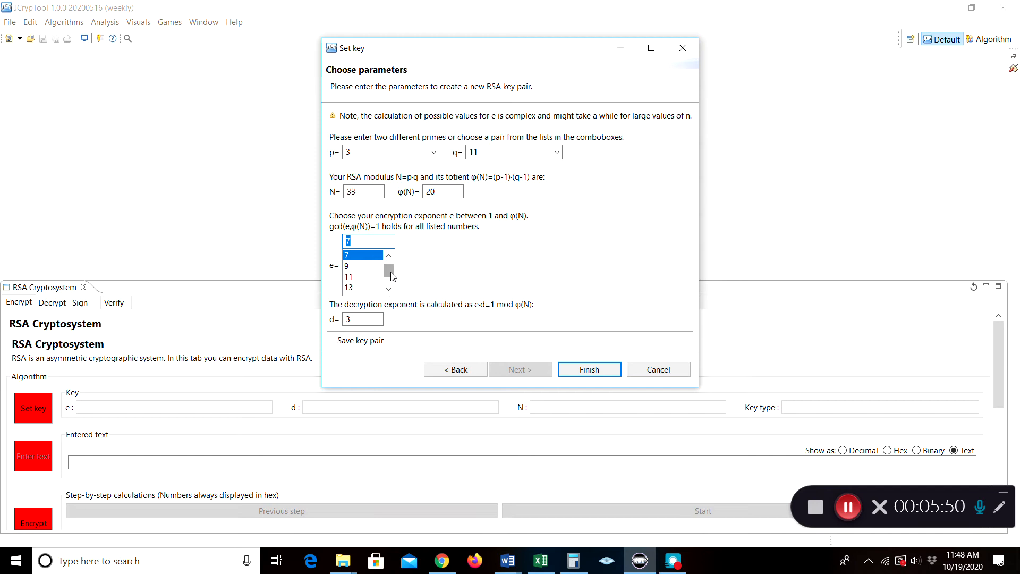
{"action": "mouse_move", "coordinate": [390, 275]}
{"action": "left_mouse_down"}
{"action": "mouse_move", "coordinate": [390, 285]}
{"action": "mouse_move", "coordinate": [391, 272]}
{"action": "left_mouse_up"}
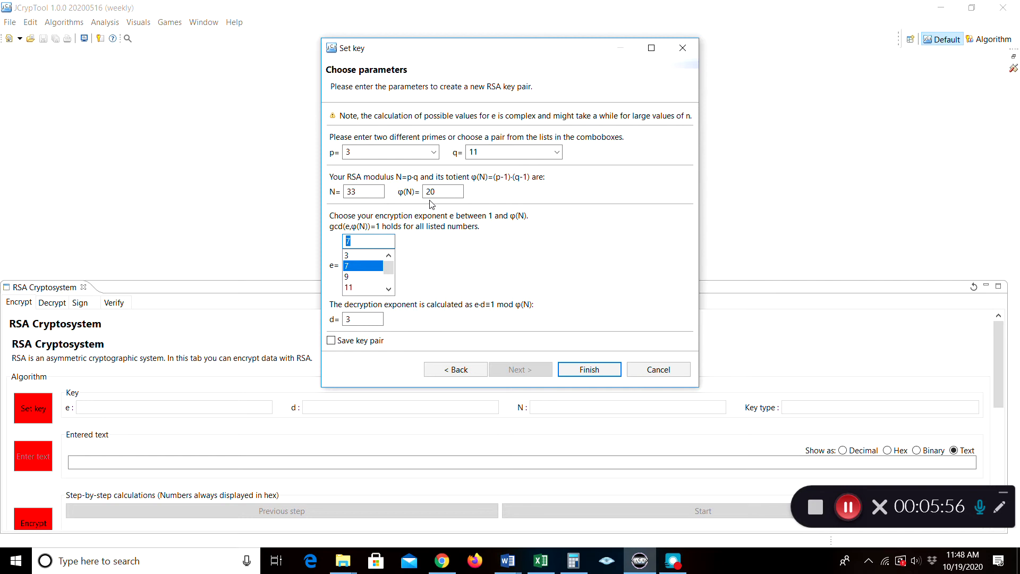
{"action": "left_click", "coordinate": [433, 152]}
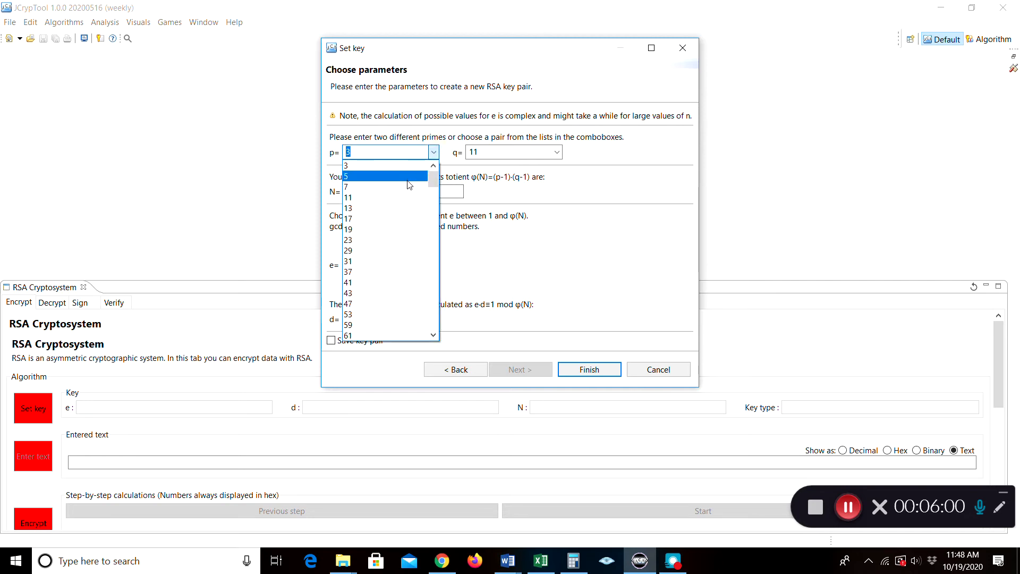
{"action": "left_click", "coordinate": [409, 178]}
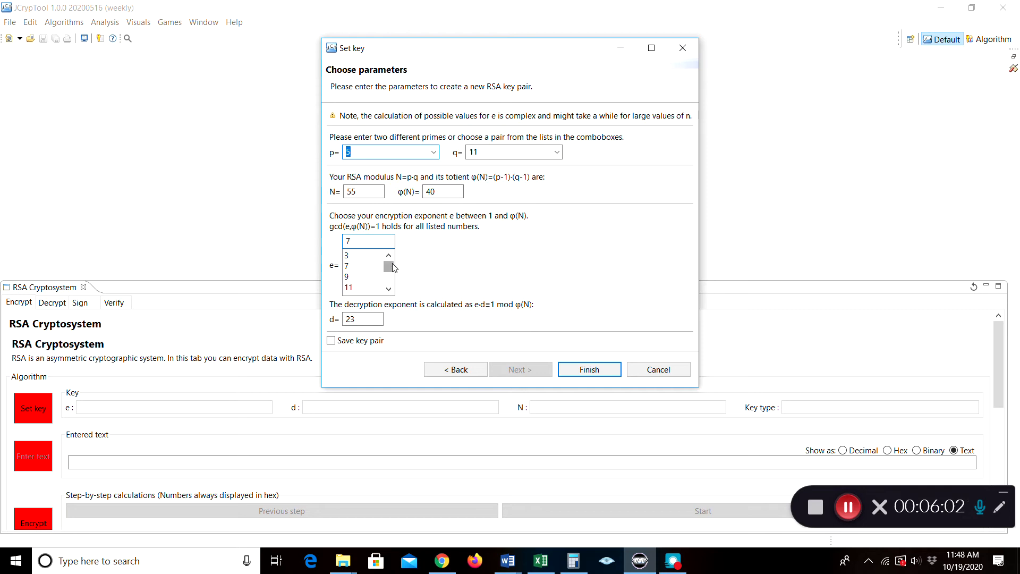
{"action": "left_click_drag", "start_coordinate": [392, 266], "coordinate": [383, 284]}
{"action": "left_click_drag", "start_coordinate": [388, 278], "coordinate": [391, 251]}
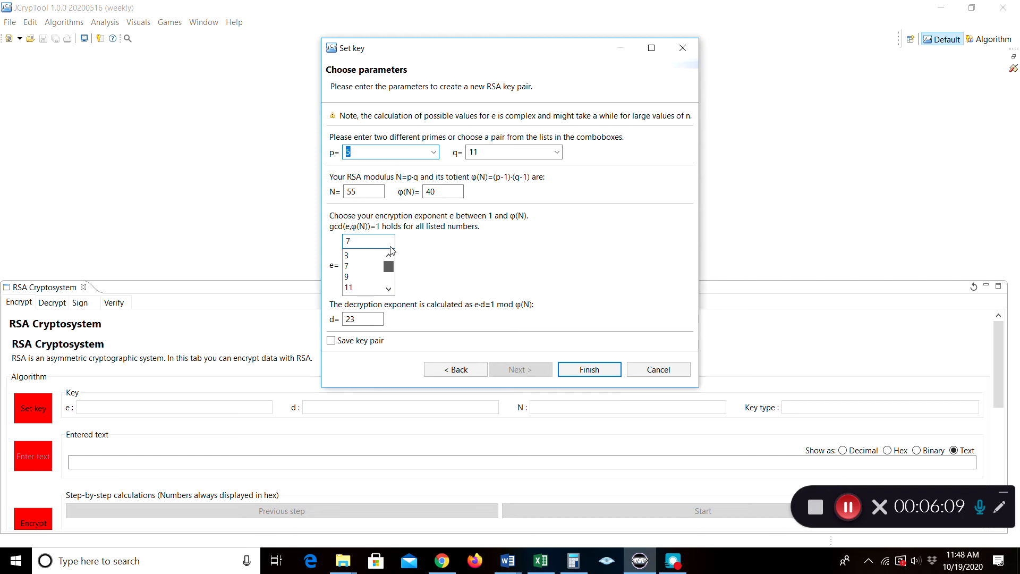
{"action": "left_click", "coordinate": [434, 152]}
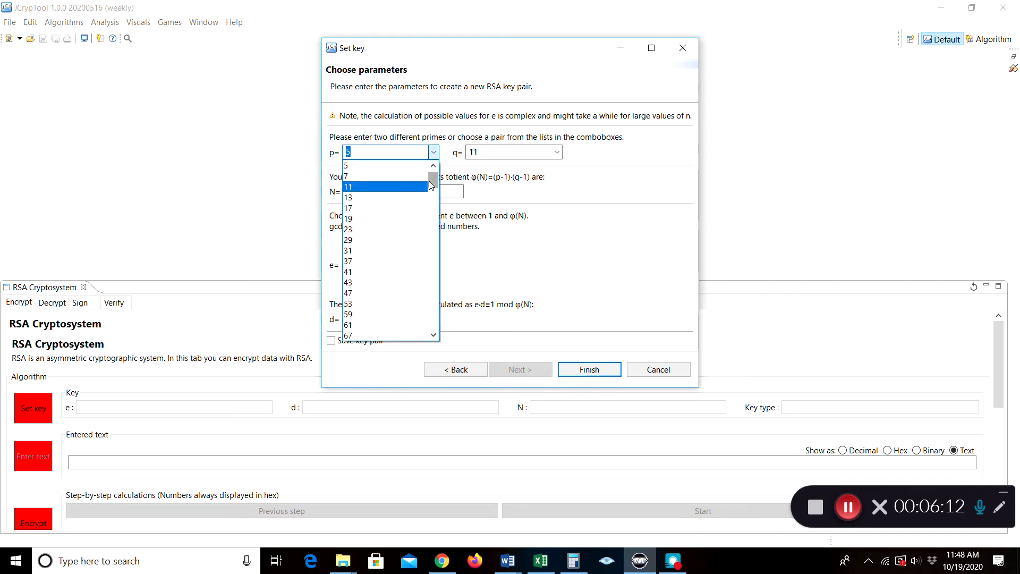
{"action": "scroll", "coordinate": [388, 175], "scroll_direction": "up", "scroll_amount": 1}
{"action": "left_click", "coordinate": [372, 167]}
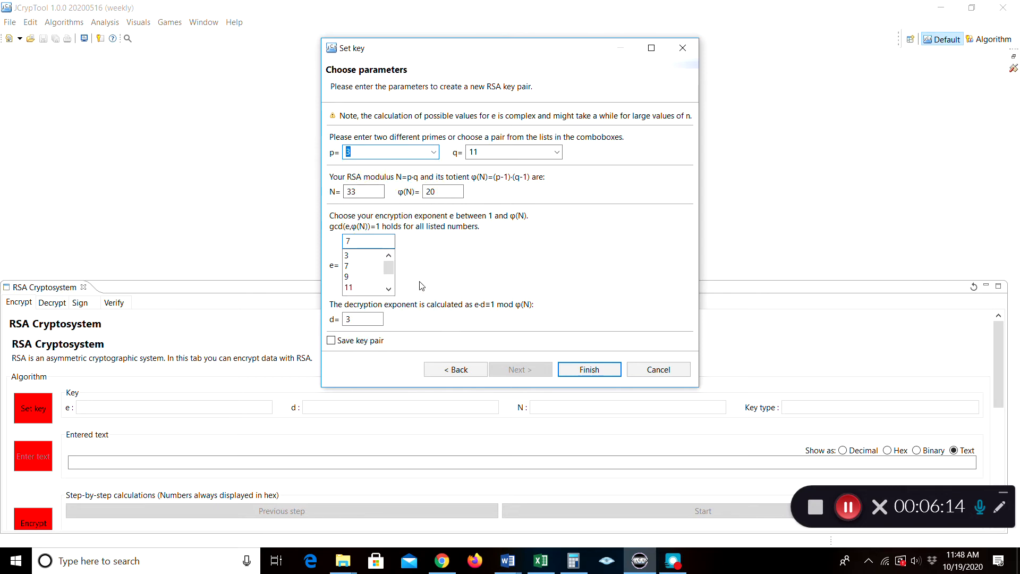
{"action": "left_click", "coordinate": [358, 267]}
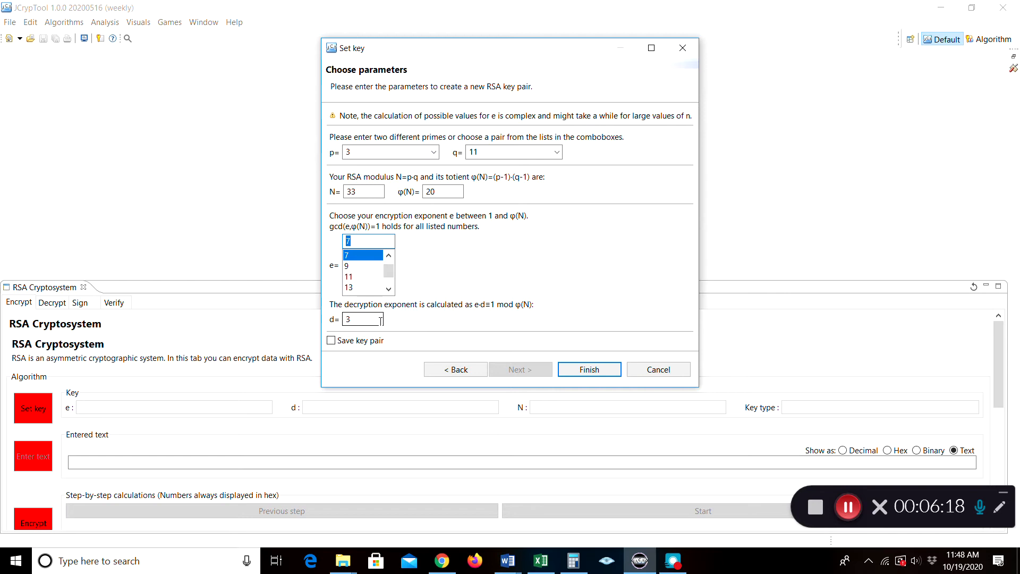
Try p=5 with e=23, then return to p=3, e=7 and tick Save key pair
{"action": "left_click", "coordinate": [434, 153]}
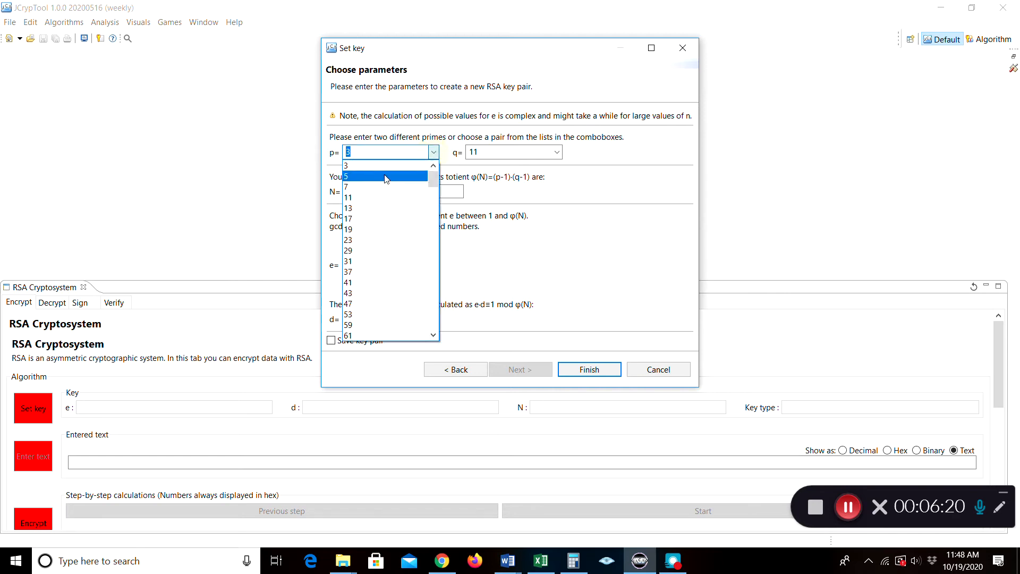
{"action": "left_click", "coordinate": [376, 181]}
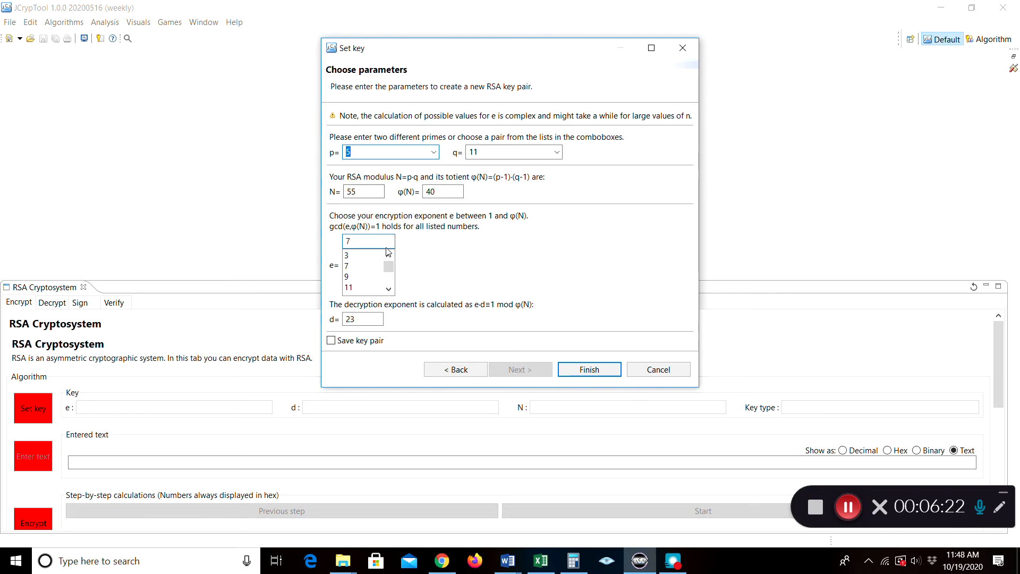
{"action": "left_click_drag", "start_coordinate": [388, 265], "coordinate": [380, 279]}
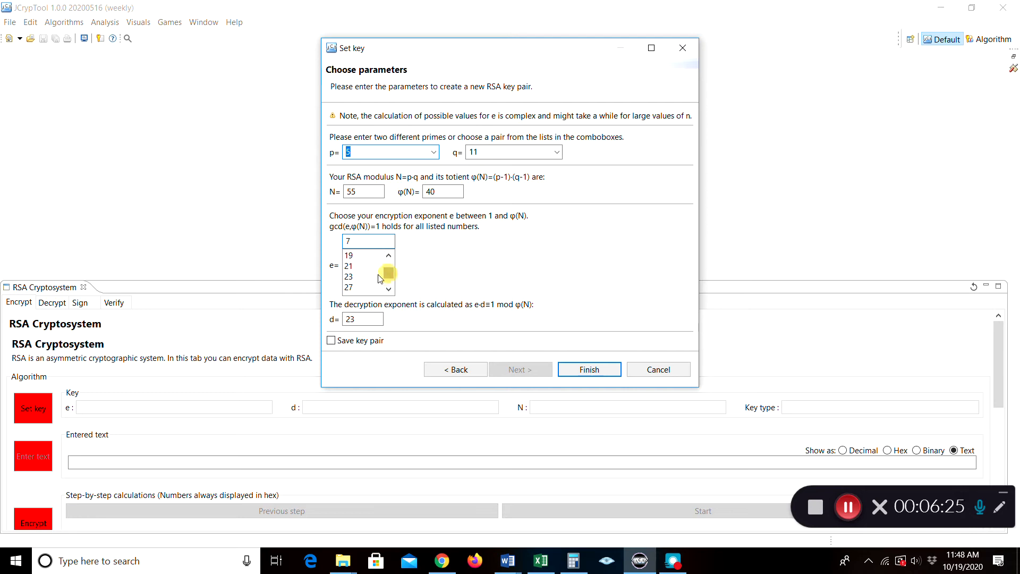
{"action": "left_click", "coordinate": [349, 277]}
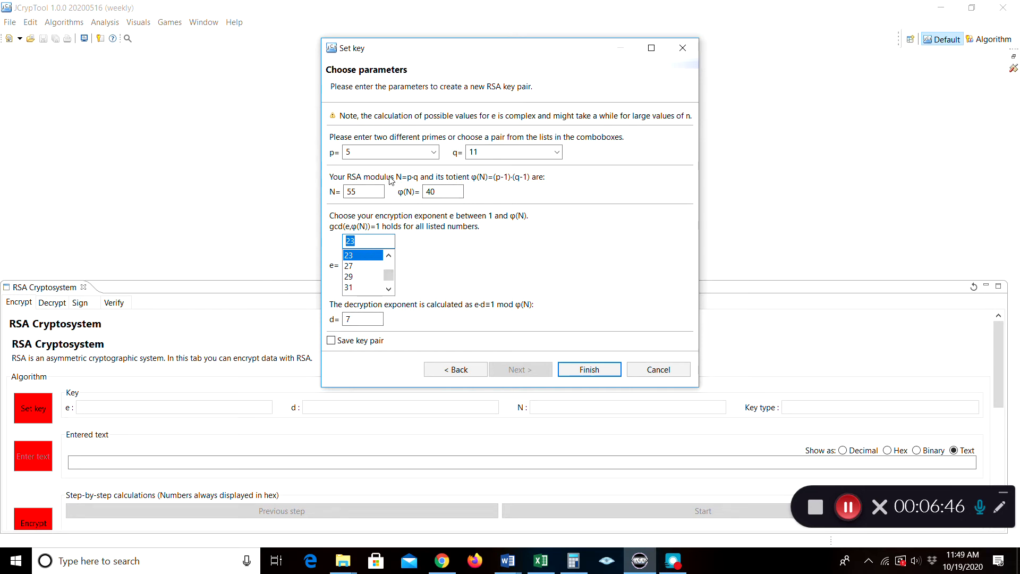
{"action": "left_click", "coordinate": [433, 153]}
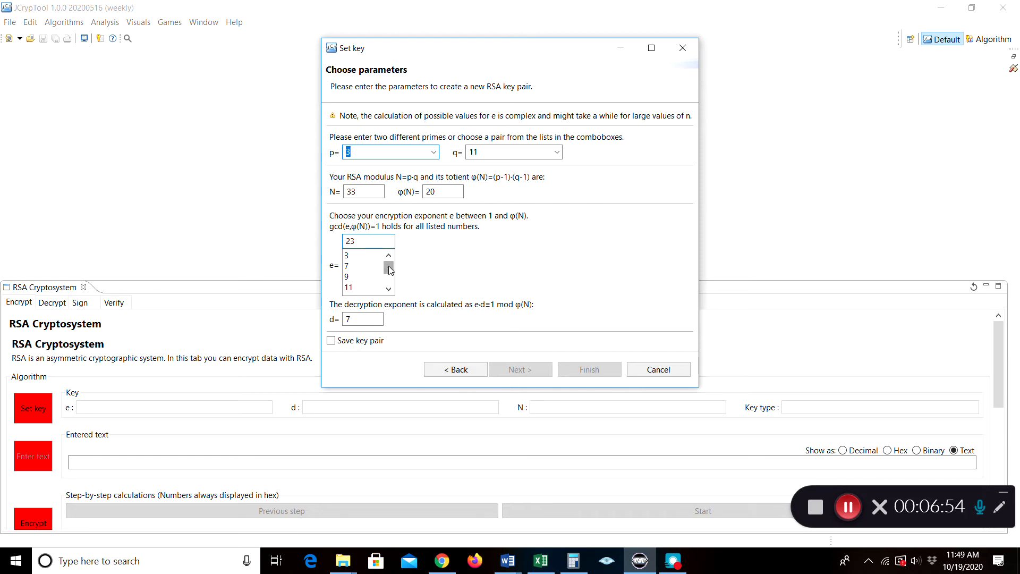
{"action": "left_click", "coordinate": [358, 270]}
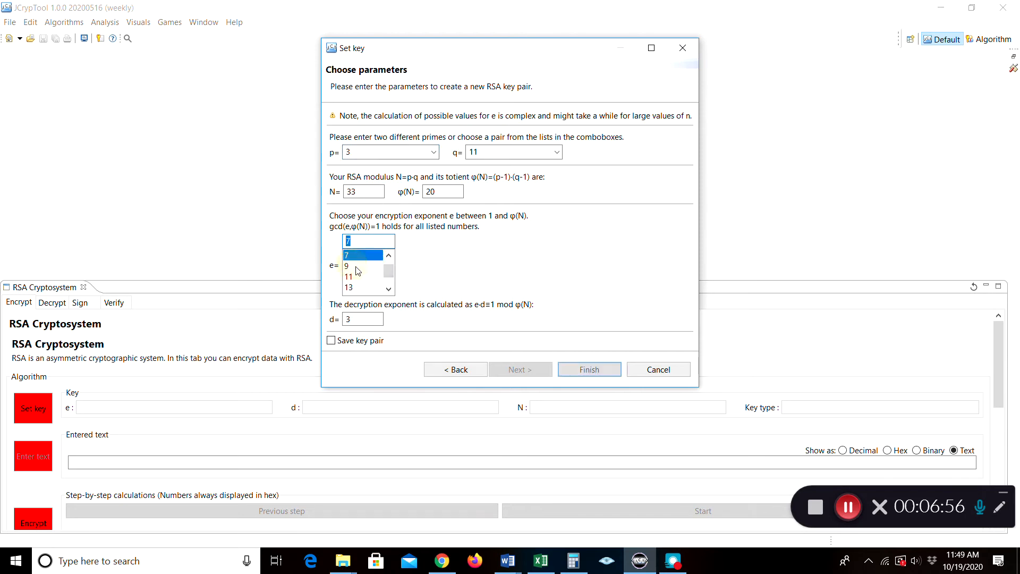
{"action": "left_click", "coordinate": [332, 340]}
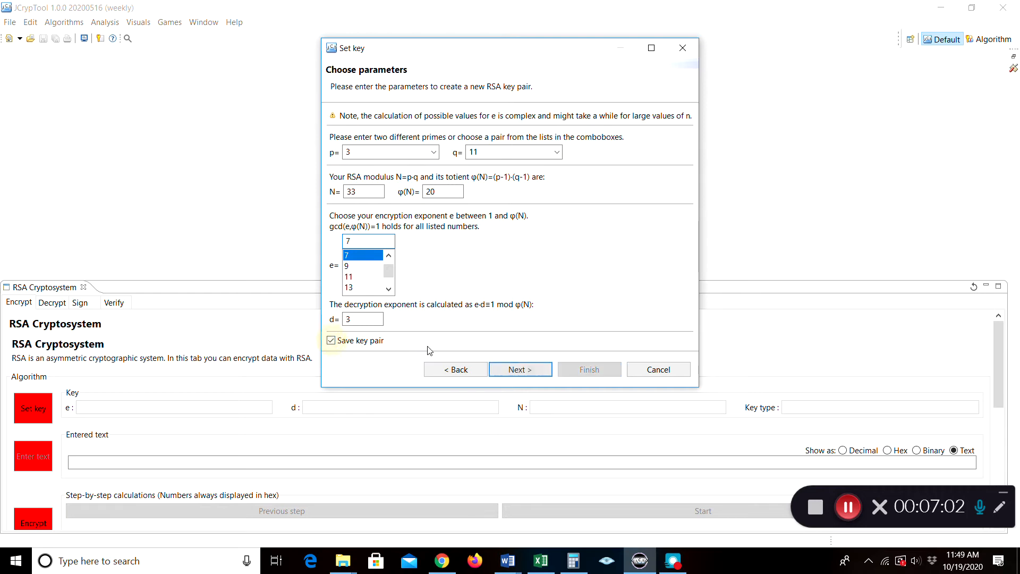
Save the key pair with the key holder's name and a confirmed password, finishing e=7, d=3, N=33
{"action": "left_click", "coordinate": [520, 370]}
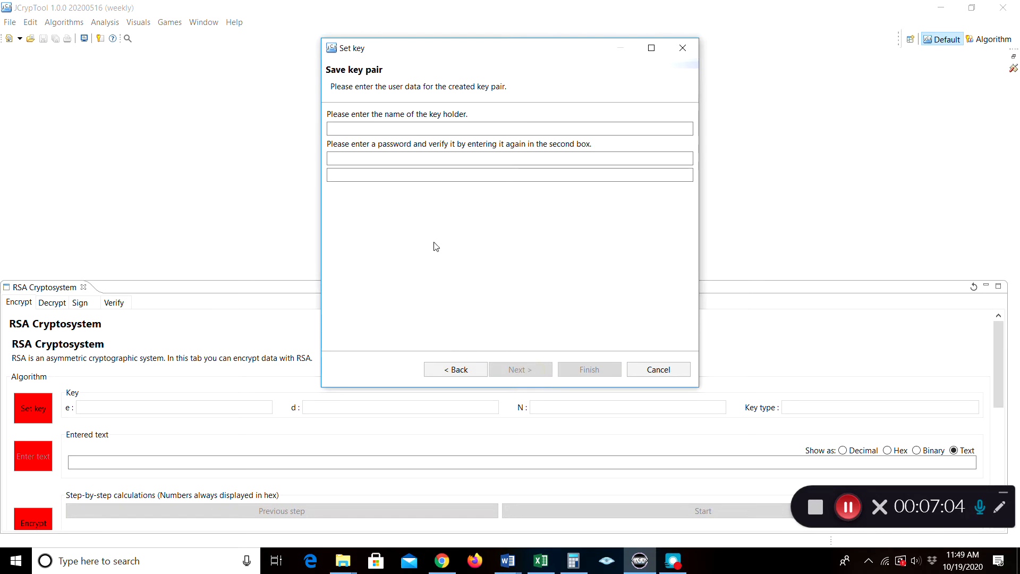
{"action": "left_click", "coordinate": [435, 129]}
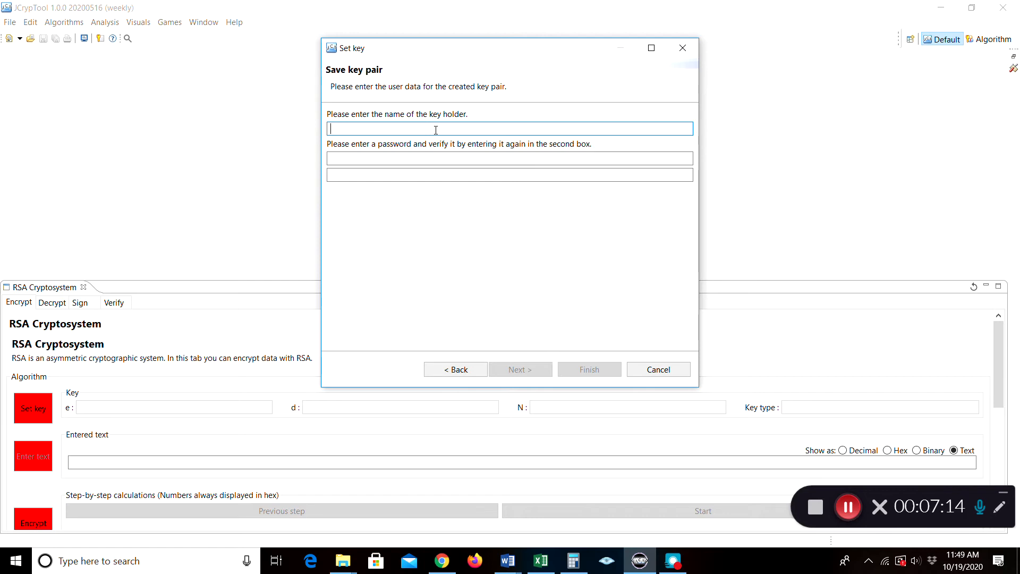
{"action": "type", "text": "Fr"}
{"action": "key", "text": "BackSpace"}
{"action": "key", "text": "BackSpace"}
{"action": "key", "text": "BackSpace"}
{"action": "type", "text": "Prof Katz"}
{"action": "left_click", "coordinate": [413, 159]}
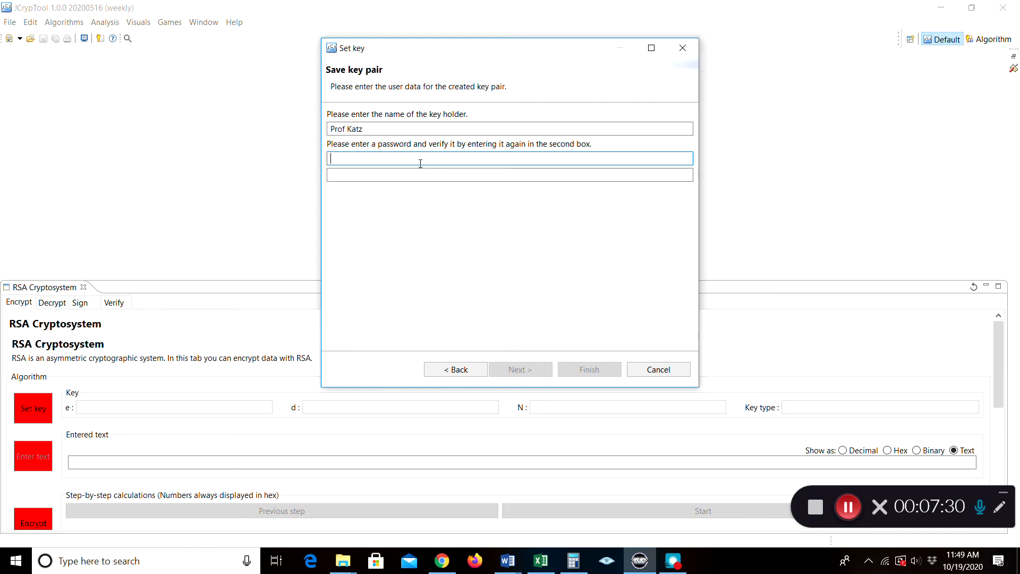
{"action": "type", "text": "a"}
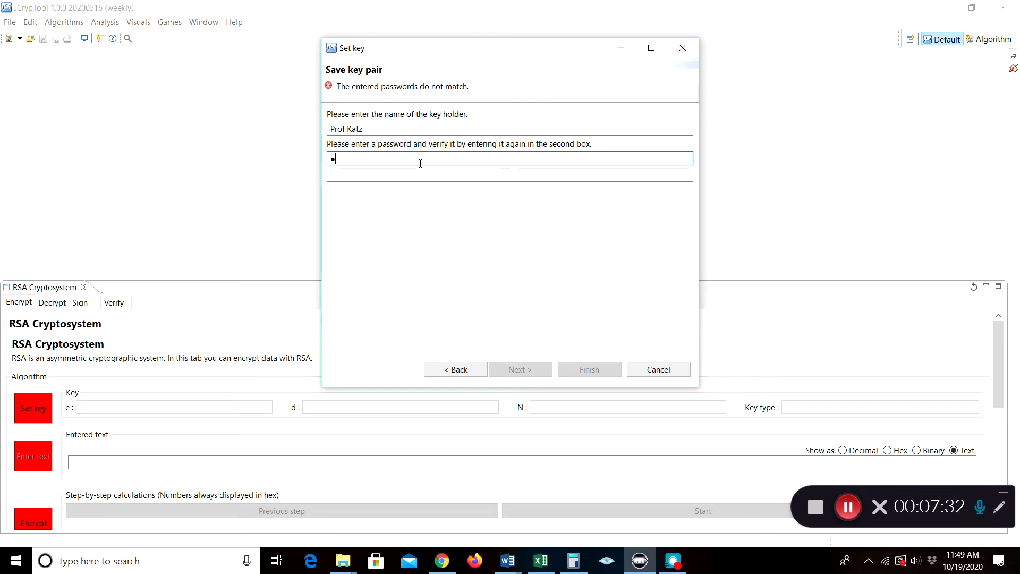
{"action": "type", "text": "bcd"}
{"action": "left_click", "coordinate": [372, 178]}
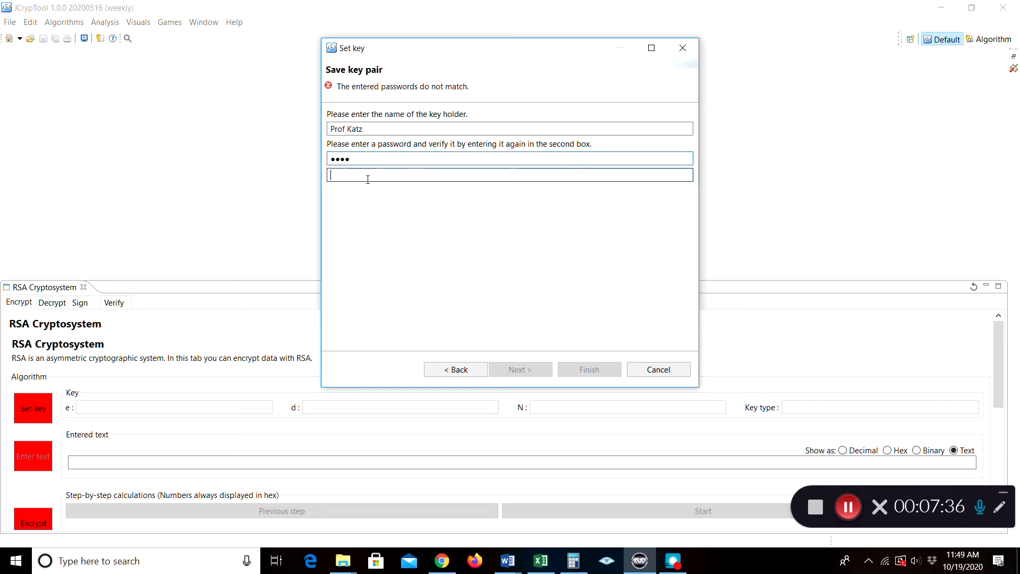
{"action": "type", "text": "abcd"}
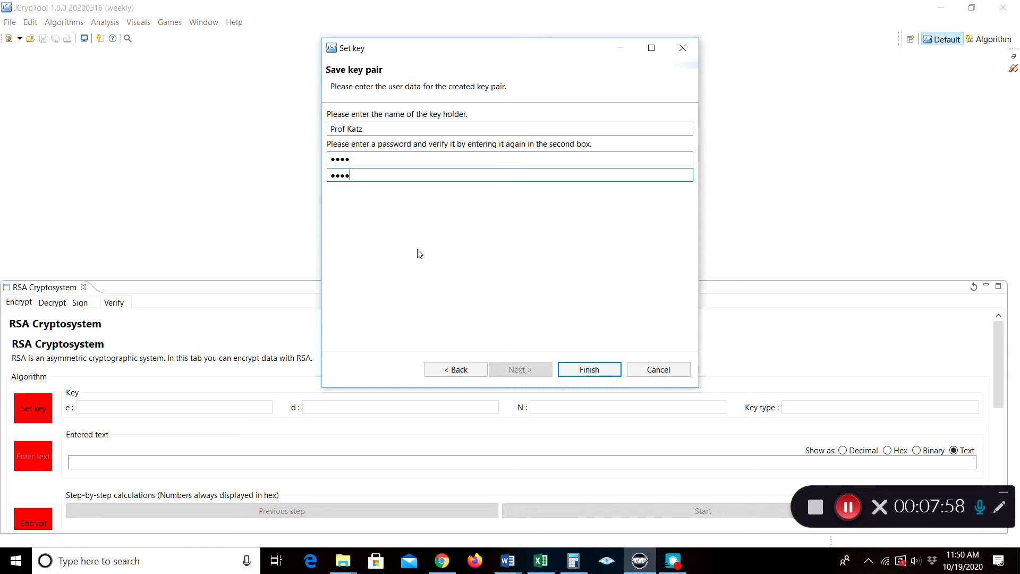
{"action": "left_click", "coordinate": [587, 369]}
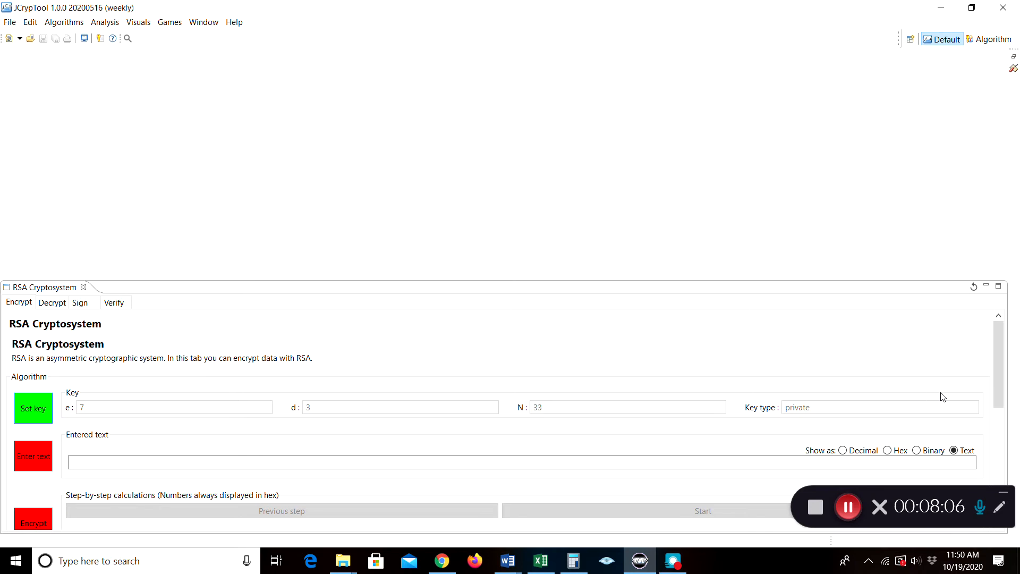
Enter 'Technology' as text-based input for RSA encryption
{"action": "left_click_drag", "start_coordinate": [998, 356], "coordinate": [1000, 378]}
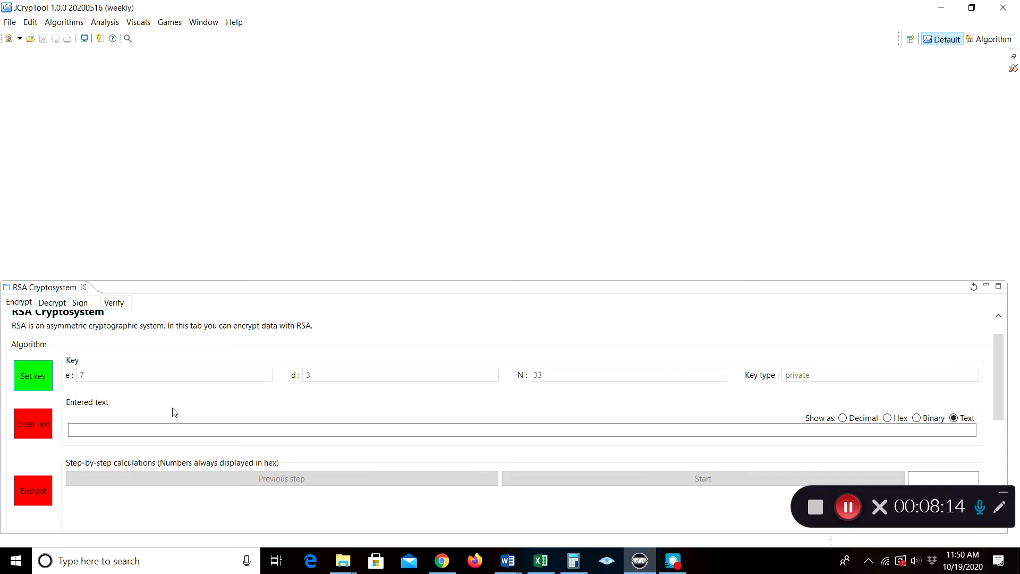
{"action": "left_click", "coordinate": [37, 426]}
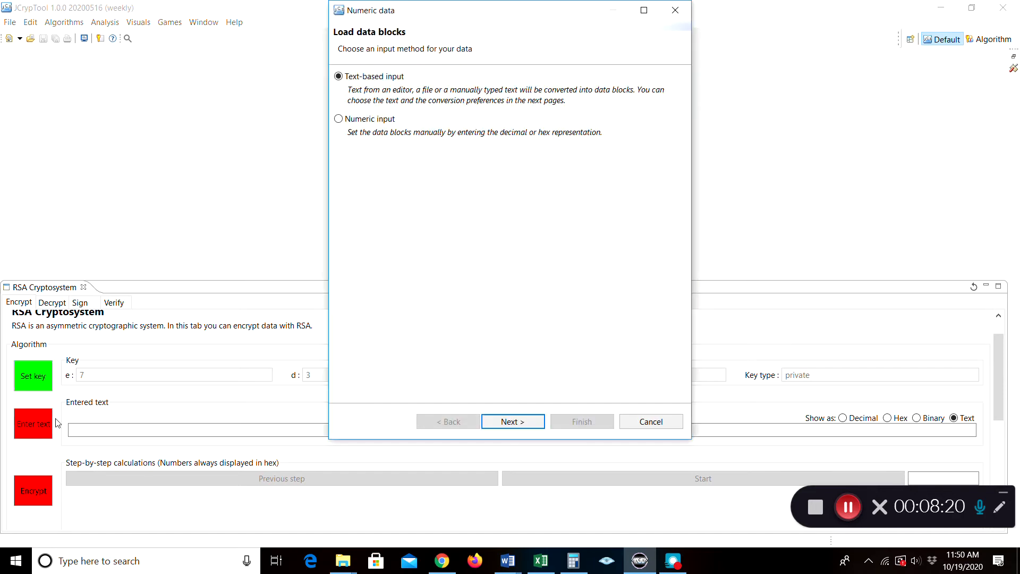
{"action": "left_click", "coordinate": [506, 423]}
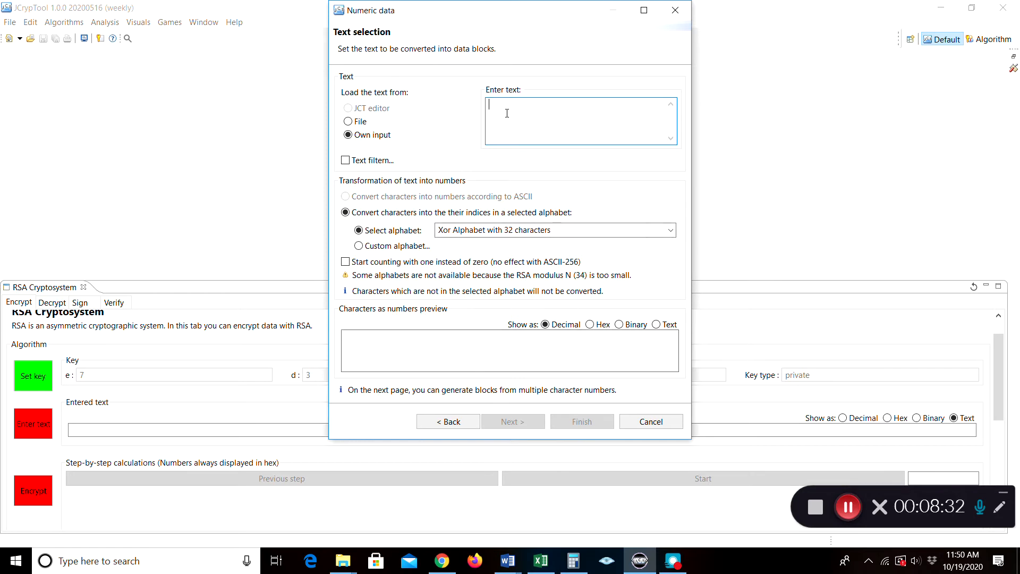
{"action": "type", "text": "Technology"}
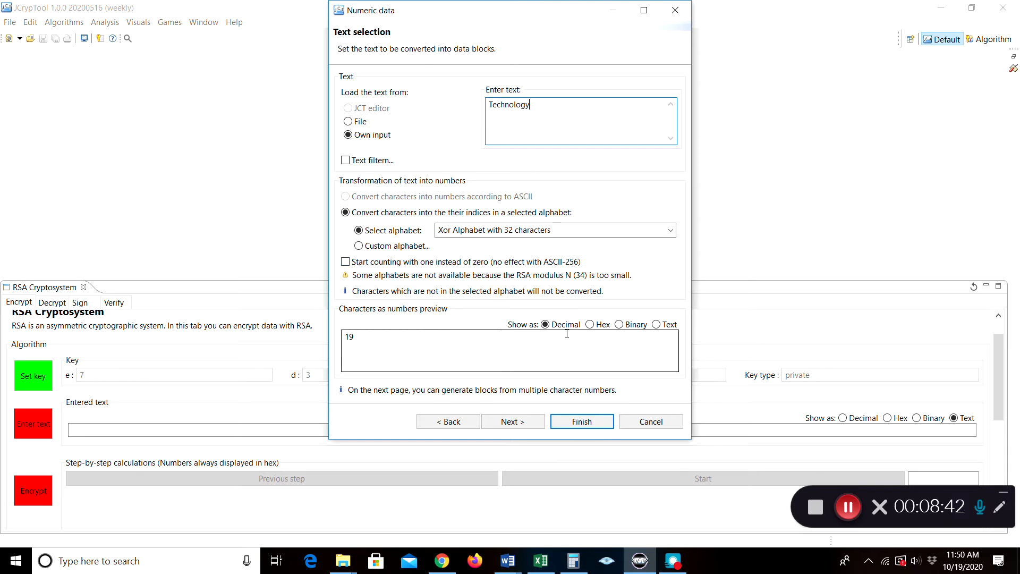
Preview the character numbers in hex, binary and text, returning to decimal
{"action": "left_click", "coordinate": [589, 324]}
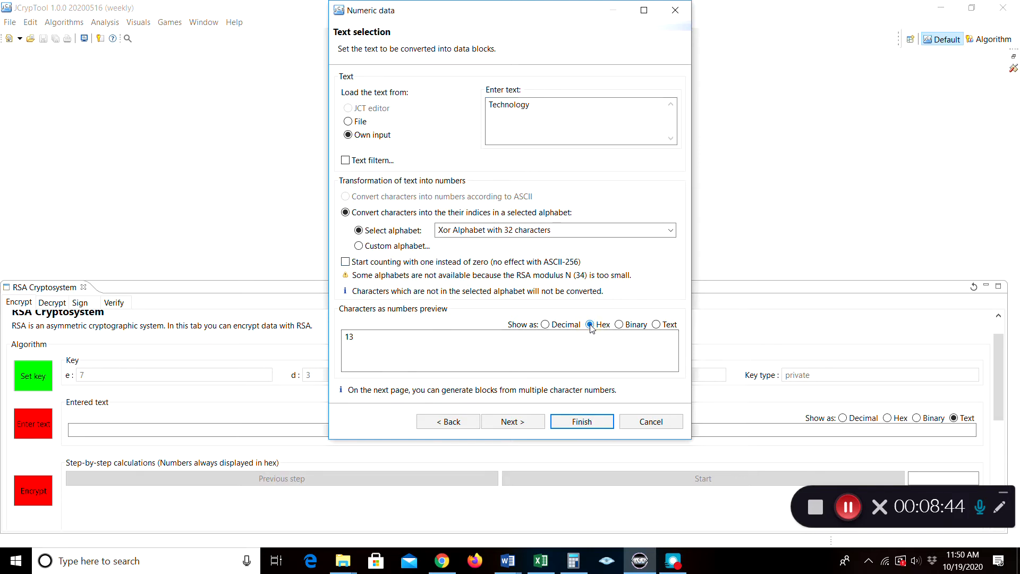
{"action": "left_click", "coordinate": [619, 324]}
{"action": "left_click", "coordinate": [656, 325]}
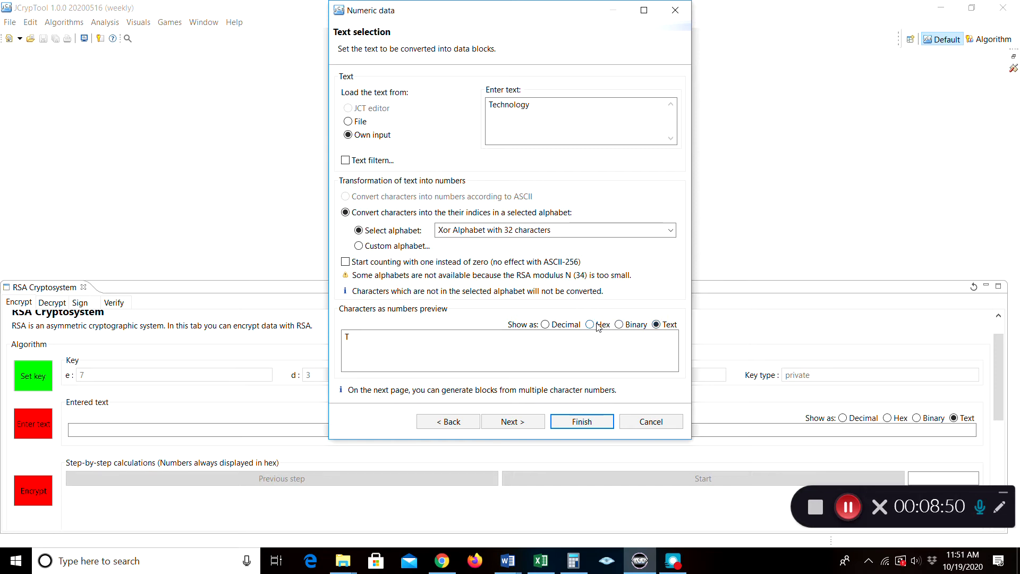
{"action": "left_click", "coordinate": [545, 325]}
{"action": "left_click", "coordinate": [550, 229]}
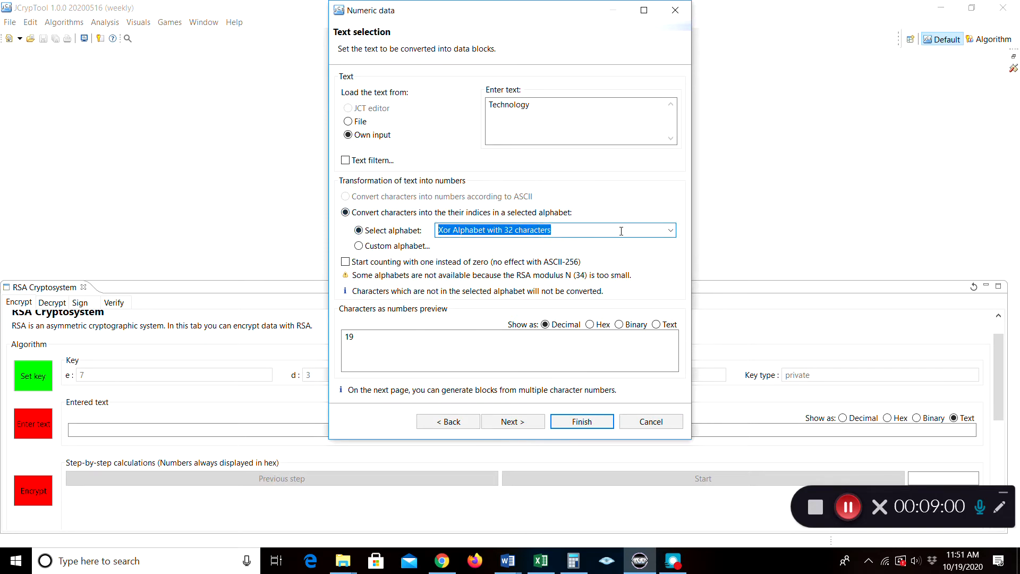
Convert with Lower Latin (a-z), change the text to lowercase 'technology', and choose Custom alphabet..
{"action": "left_click", "coordinate": [672, 231]}
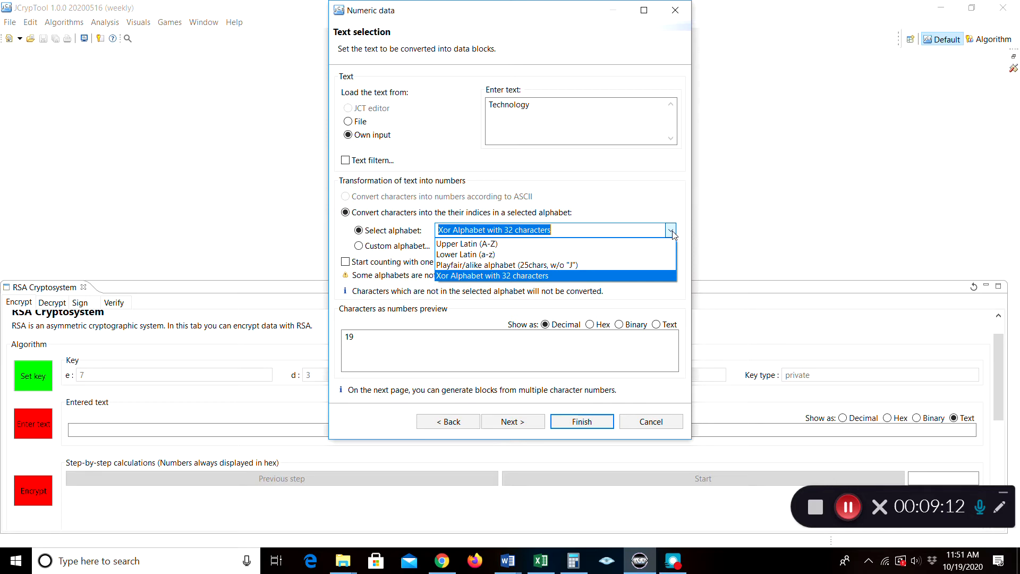
{"action": "left_click", "coordinate": [516, 254]}
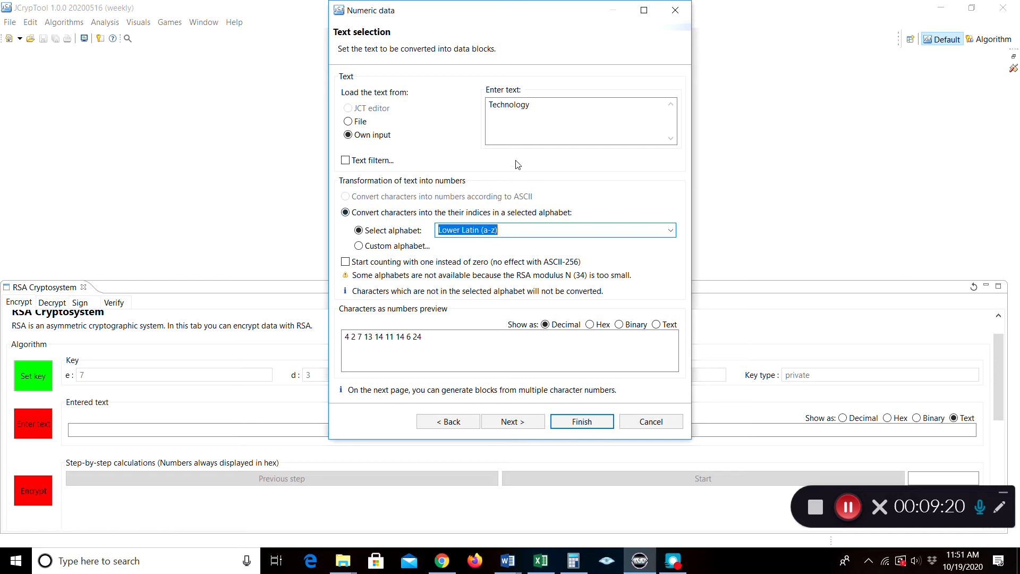
{"action": "left_click", "coordinate": [491, 103]}
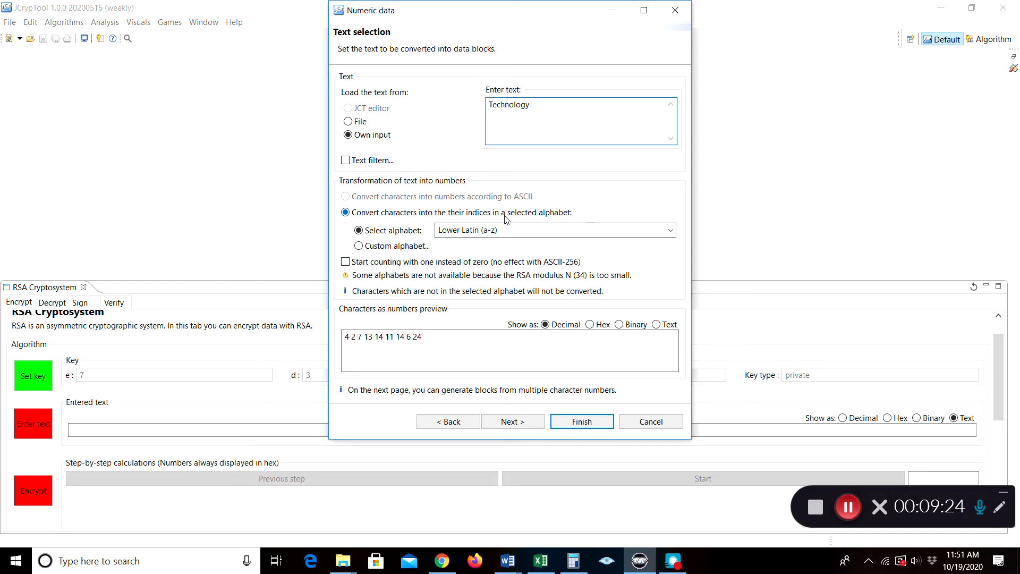
{"action": "key", "text": "Delete"}
{"action": "type", "text": "t"}
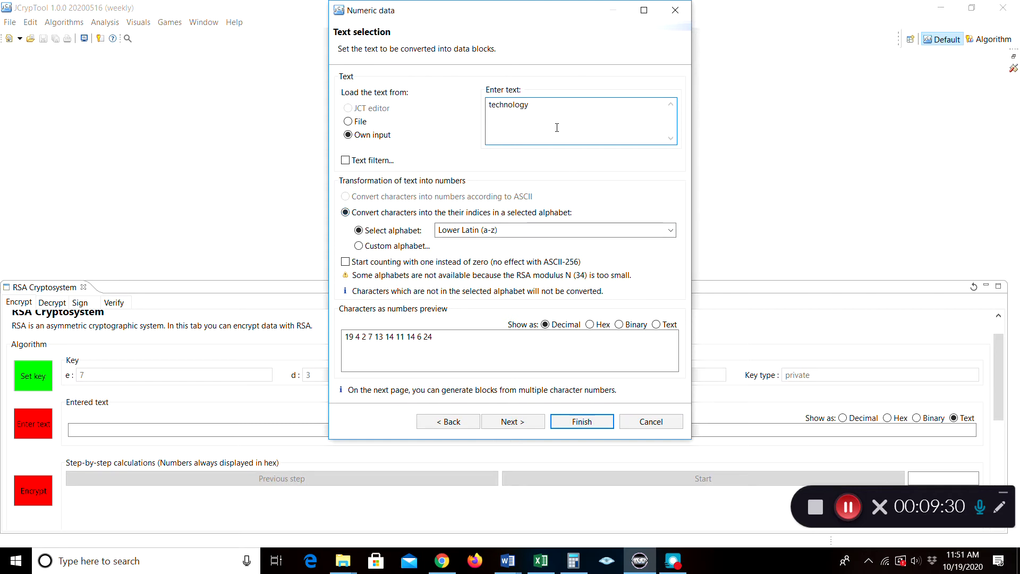
{"action": "left_click", "coordinate": [366, 247]}
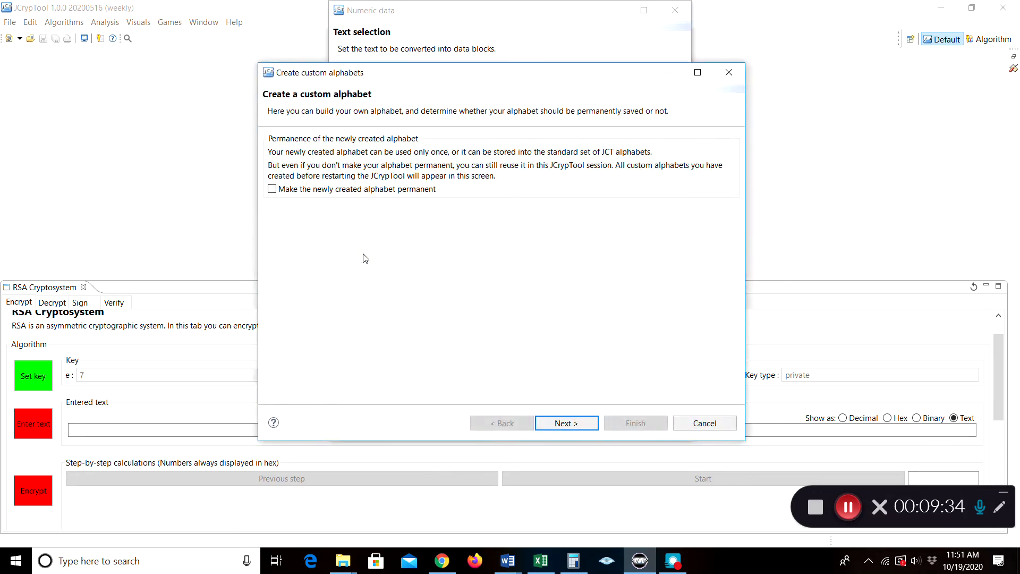
Compose an alphabet from the A-Z and a-z blocks, then go back and cancel the wizard
{"action": "left_click", "coordinate": [575, 425]}
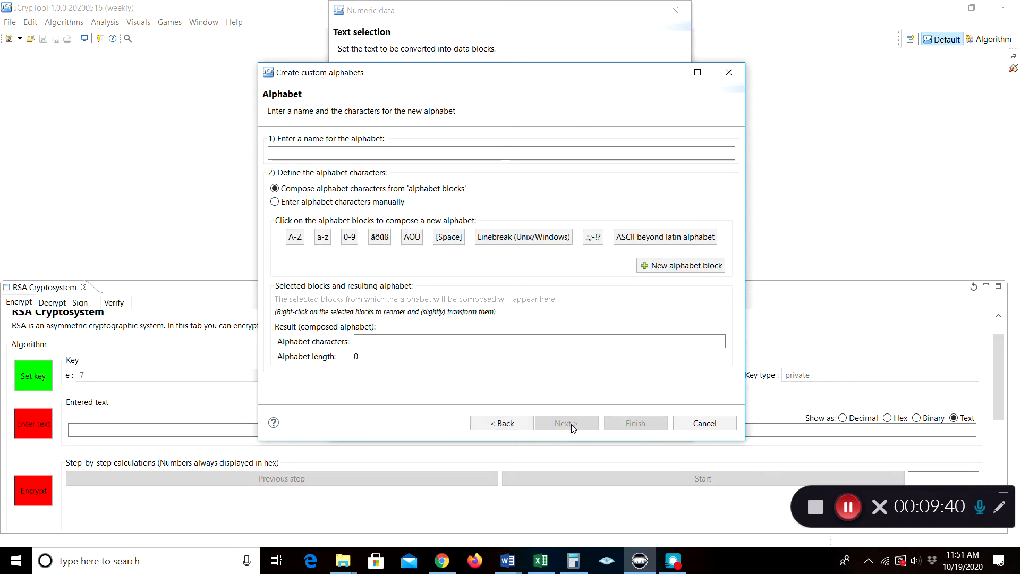
{"action": "left_click", "coordinate": [275, 202]}
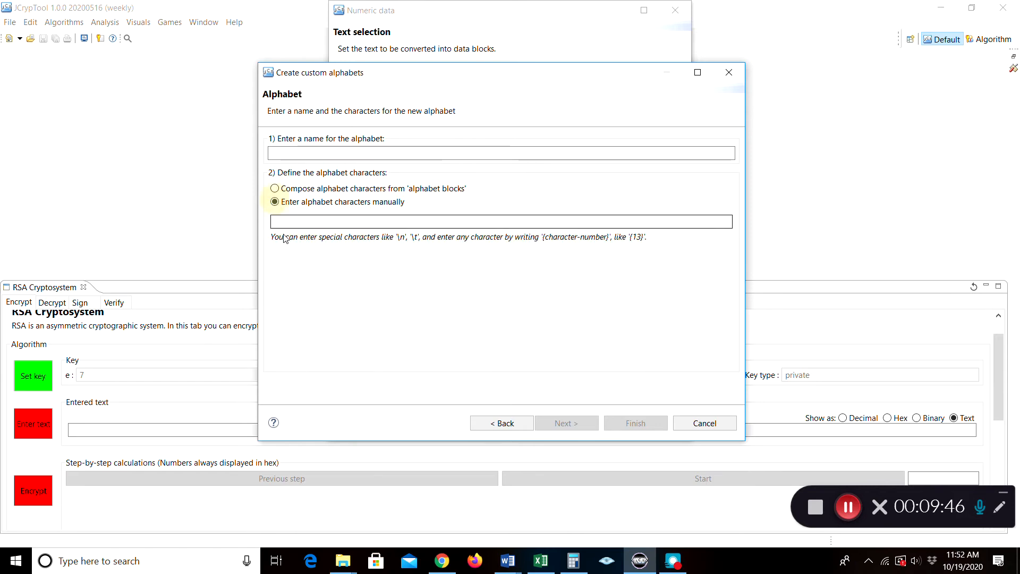
{"action": "left_click", "coordinate": [275, 189]}
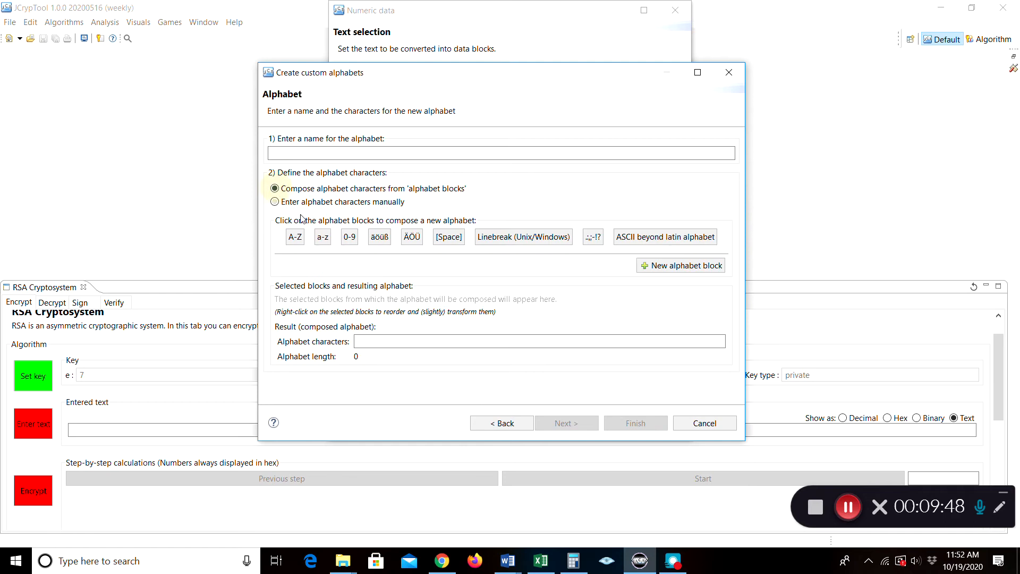
{"action": "left_click", "coordinate": [294, 240]}
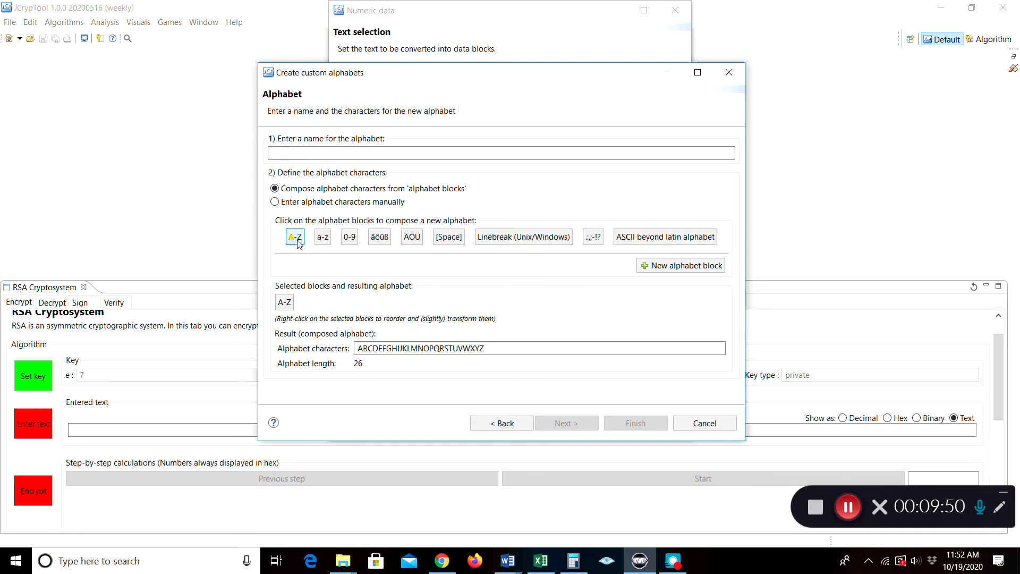
{"action": "left_click", "coordinate": [325, 239]}
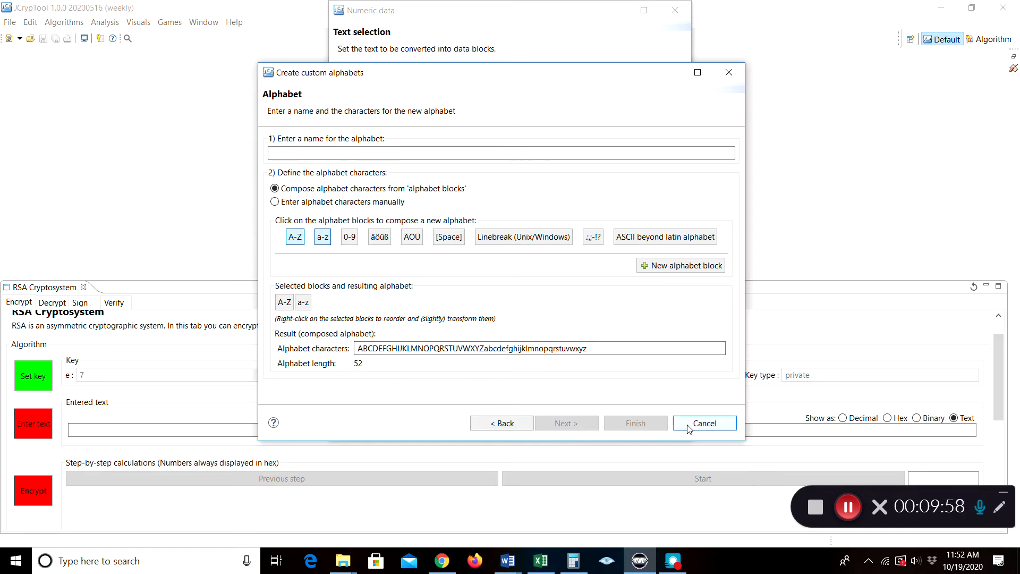
{"action": "left_click", "coordinate": [499, 424]}
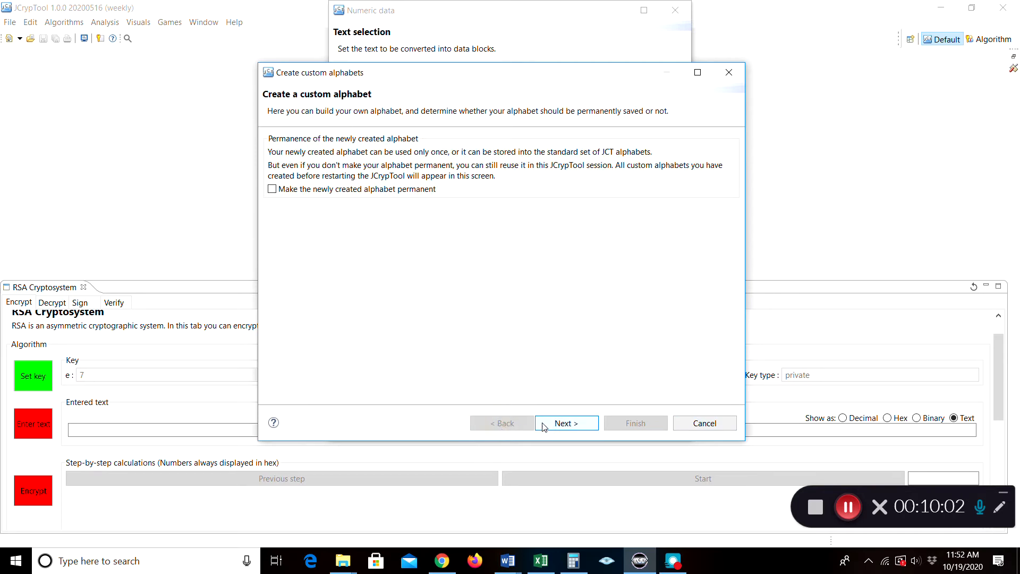
{"action": "left_click", "coordinate": [704, 423]}
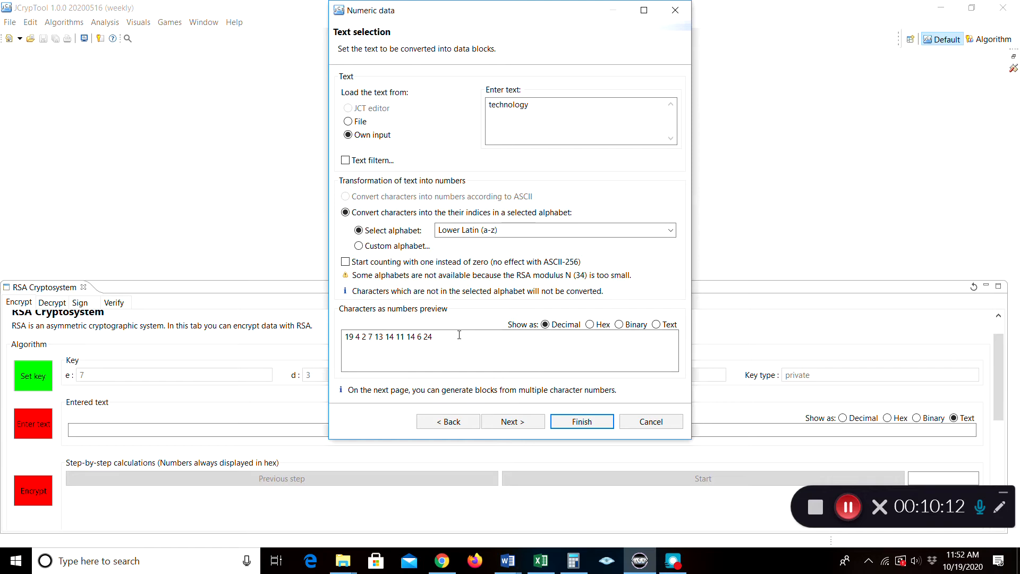
Preview technology's character numbers in hex, binary, text and decimal, then accept it as RSA input
{"action": "left_click", "coordinate": [591, 325]}
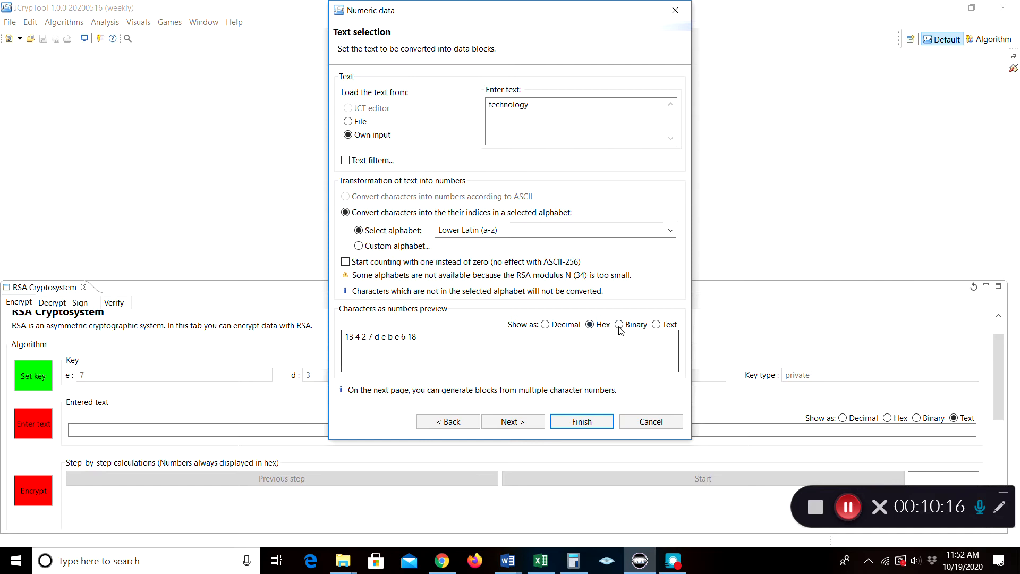
{"action": "left_click", "coordinate": [620, 325]}
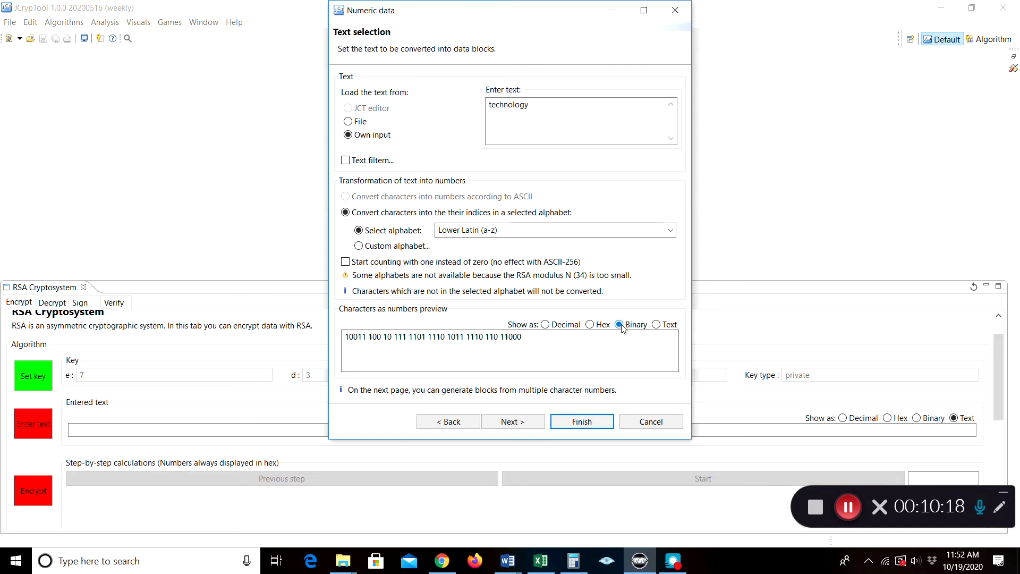
{"action": "left_click", "coordinate": [656, 325]}
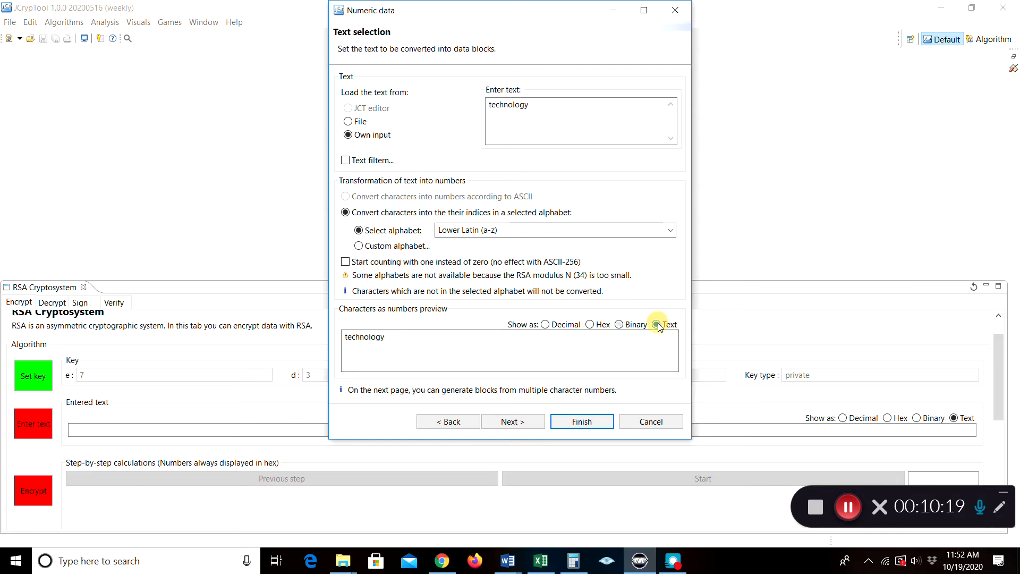
{"action": "left_click", "coordinate": [546, 325]}
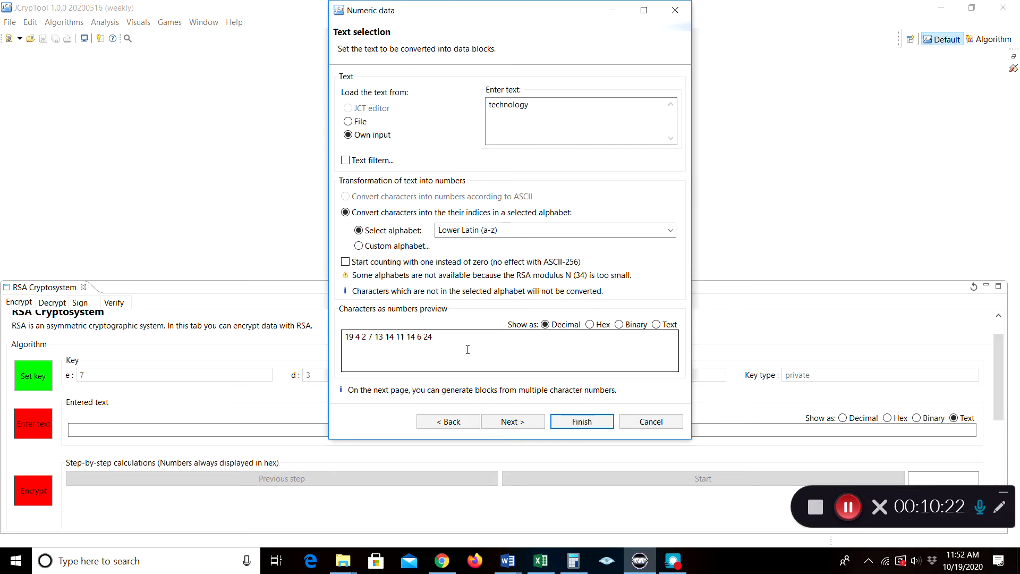
{"action": "left_click", "coordinate": [572, 428]}
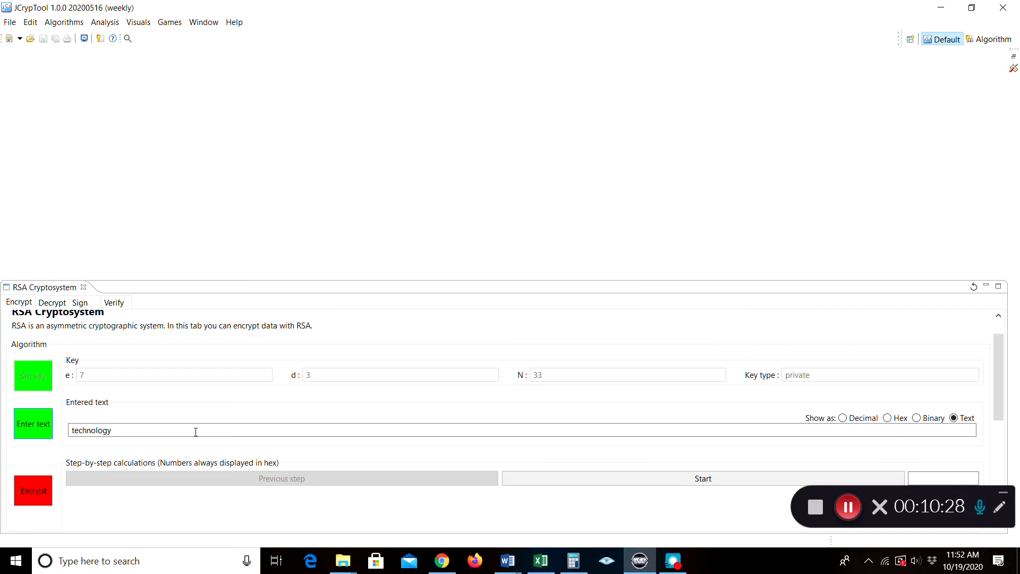
{"action": "left_click", "coordinate": [843, 418]}
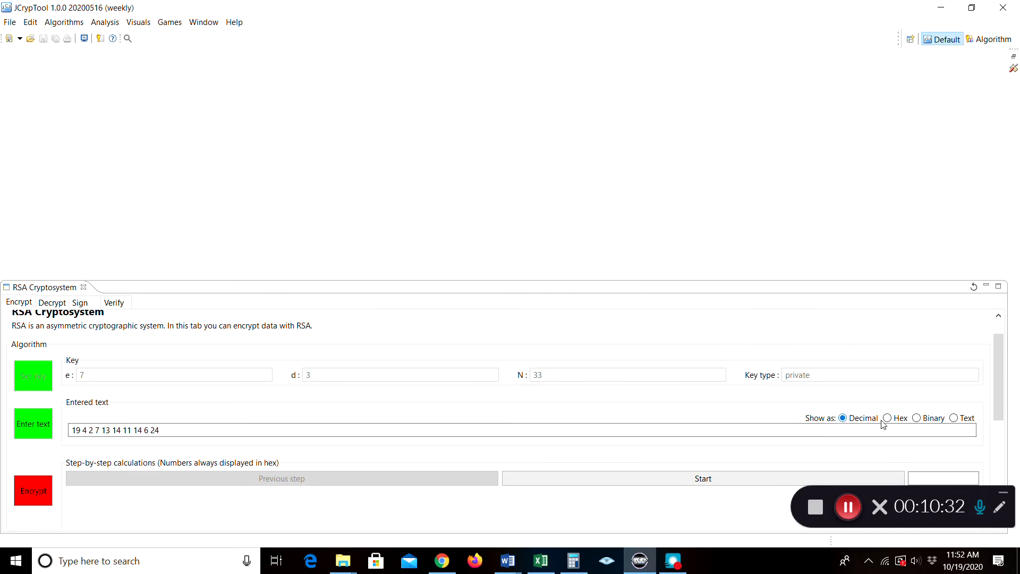
{"action": "left_click", "coordinate": [900, 420]}
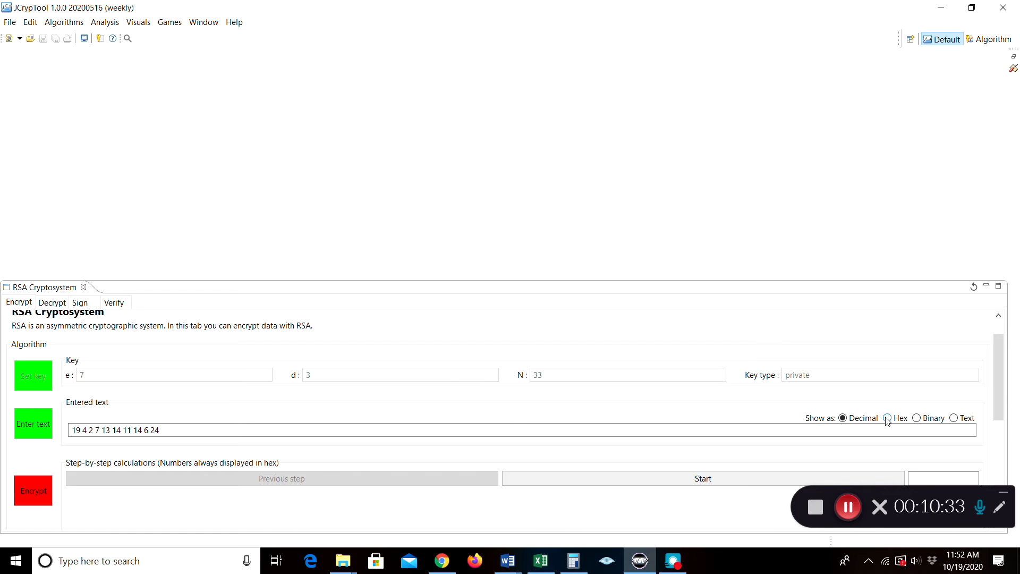
{"action": "left_click", "coordinate": [915, 419]}
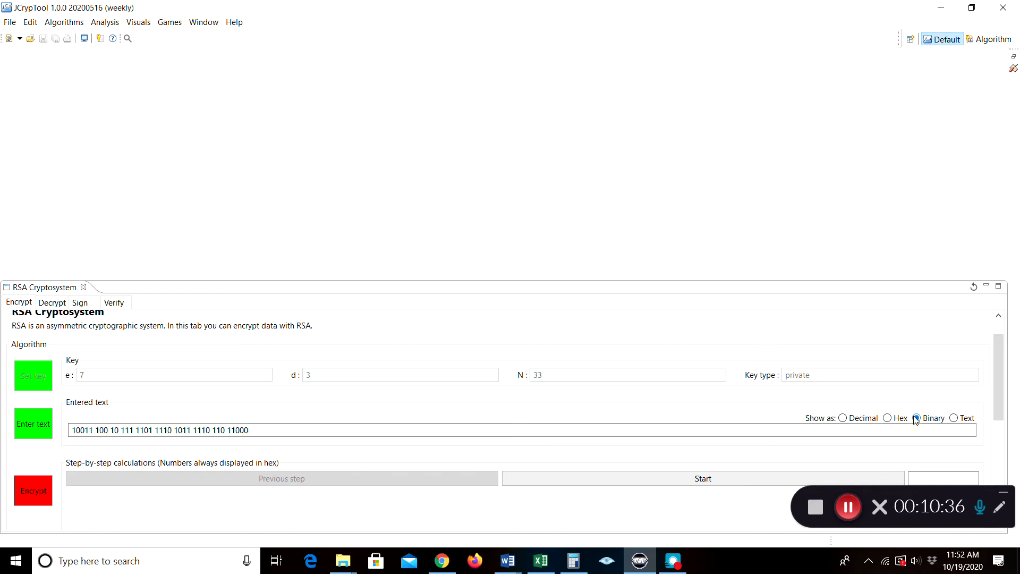
{"action": "left_click", "coordinate": [842, 419]}
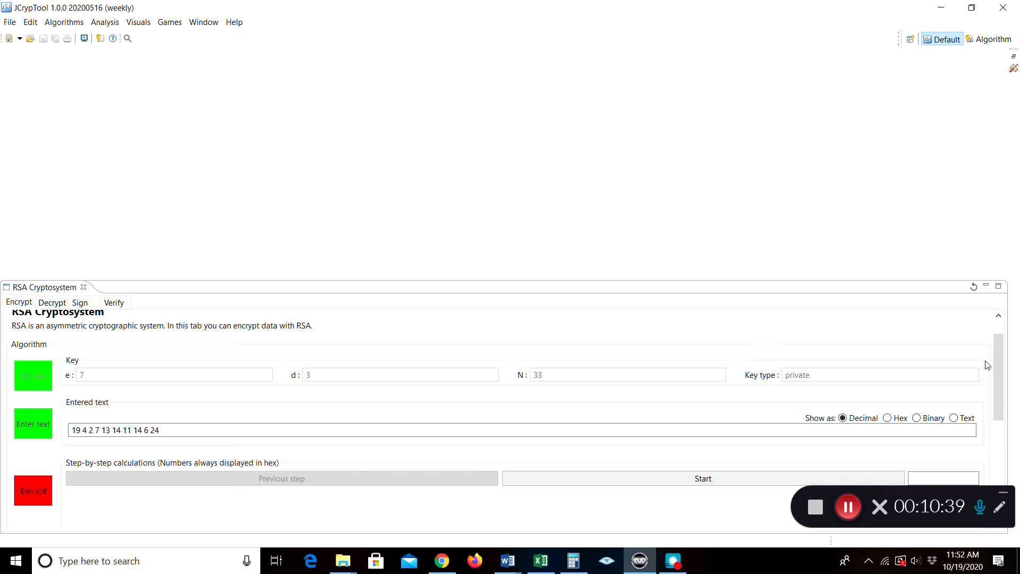
{"action": "scroll", "coordinate": [997, 374], "scroll_direction": "down", "scroll_amount": 2}
Start the step-by-step RSA encryption of the entered text and advance to step 3
{"action": "left_click_drag", "start_coordinate": [994, 372], "coordinate": [992, 381]}
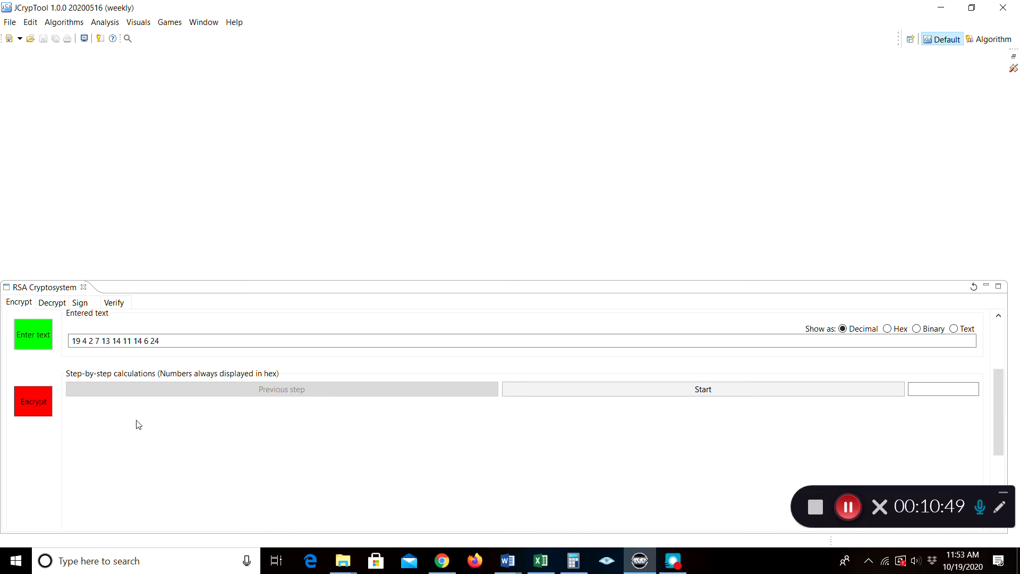
{"action": "left_click", "coordinate": [39, 406]}
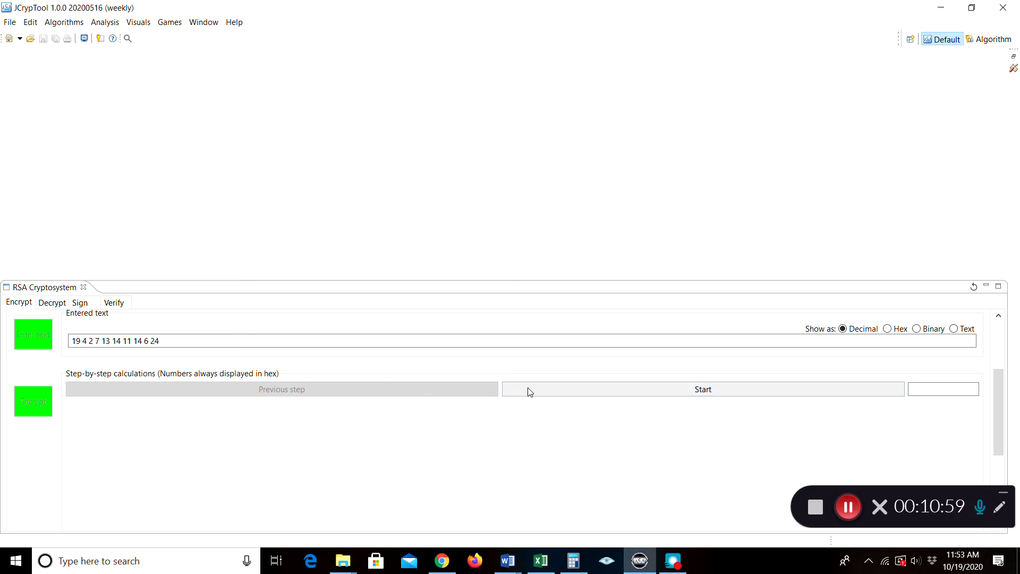
{"action": "left_click", "coordinate": [642, 393]}
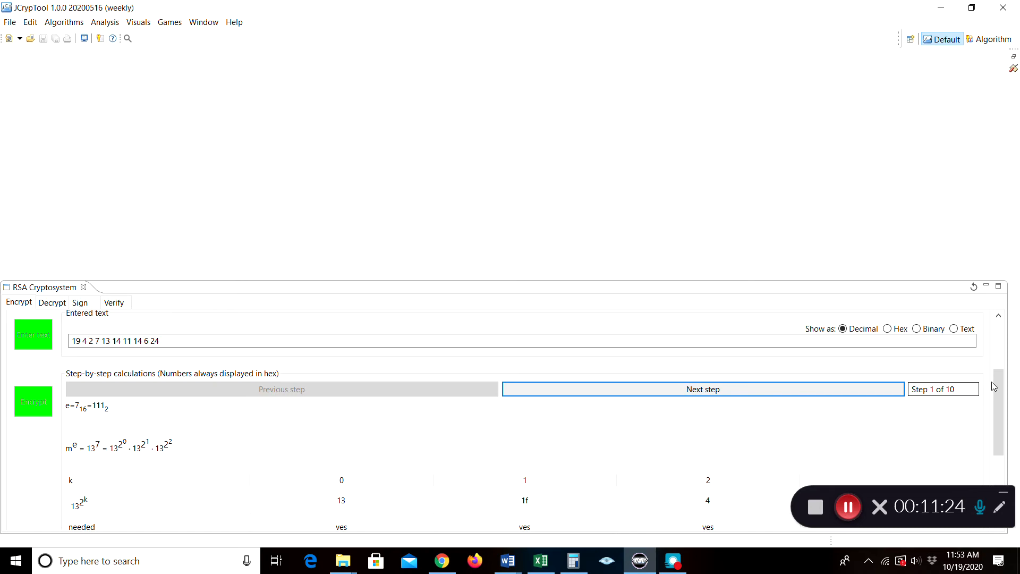
{"action": "scroll", "coordinate": [995, 390], "scroll_direction": "down", "scroll_amount": 3}
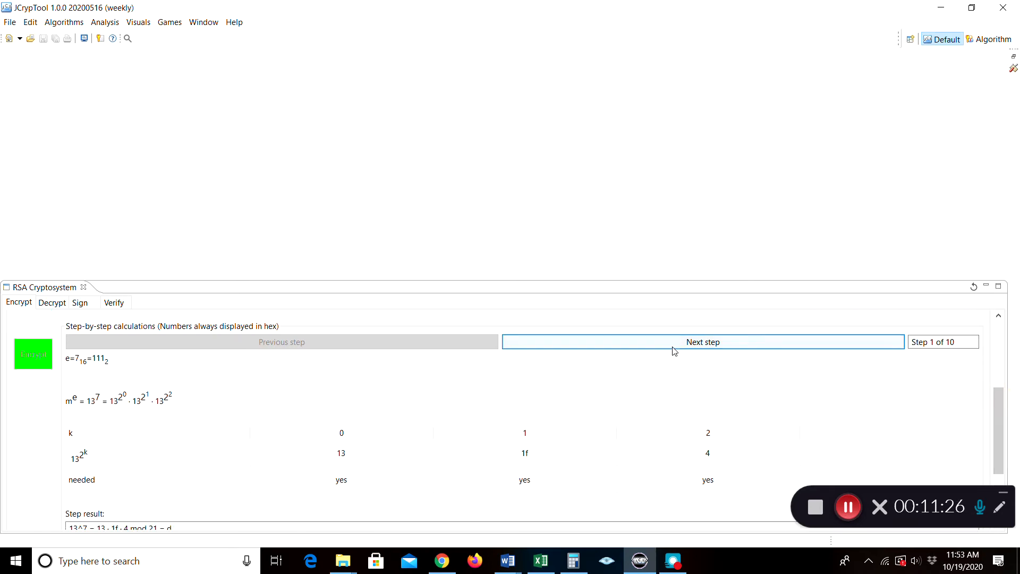
{"action": "left_click", "coordinate": [665, 345]}
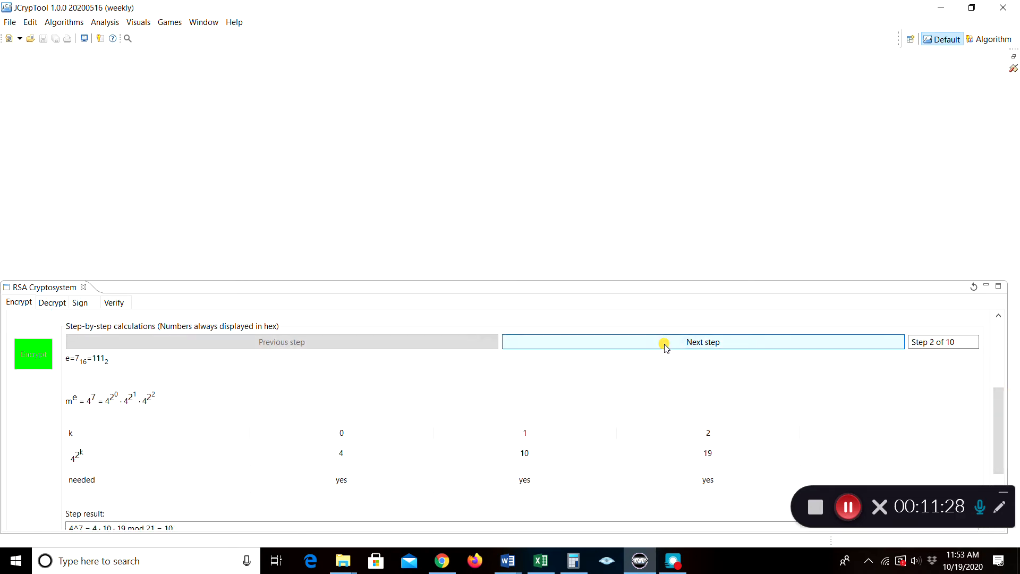
{"action": "left_click", "coordinate": [663, 345]}
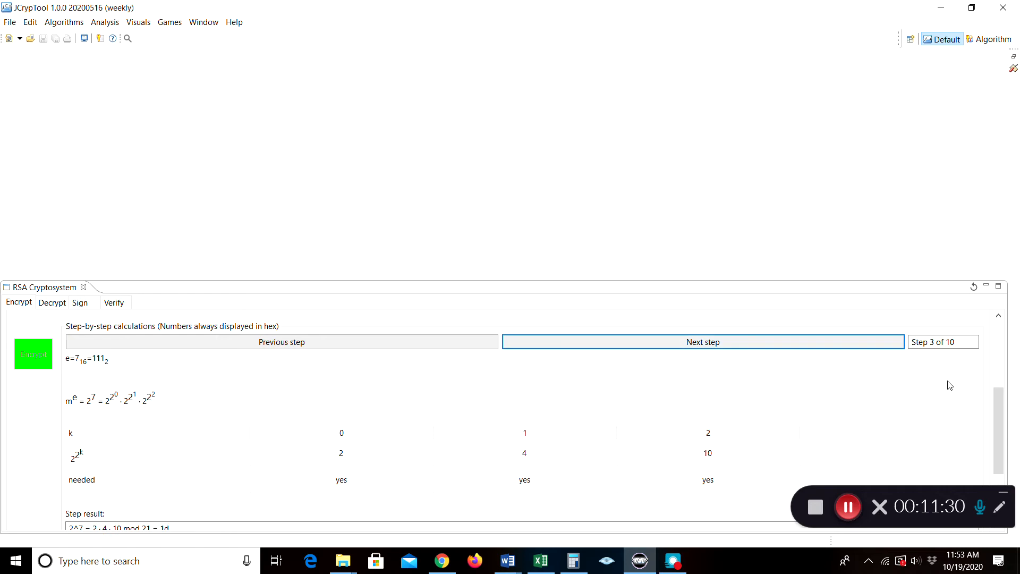
{"action": "scroll", "coordinate": [996, 408], "scroll_direction": "down", "scroll_amount": 2}
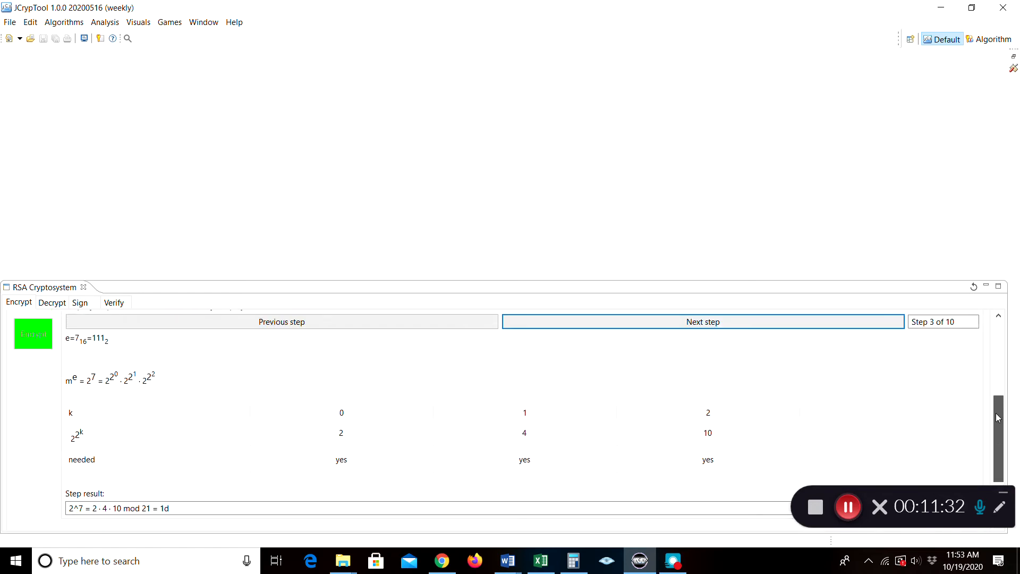
{"action": "scroll", "coordinate": [995, 412], "scroll_direction": "up", "scroll_amount": 2}
{"action": "left_click_drag", "start_coordinate": [430, 276], "coordinate": [432, 209]}
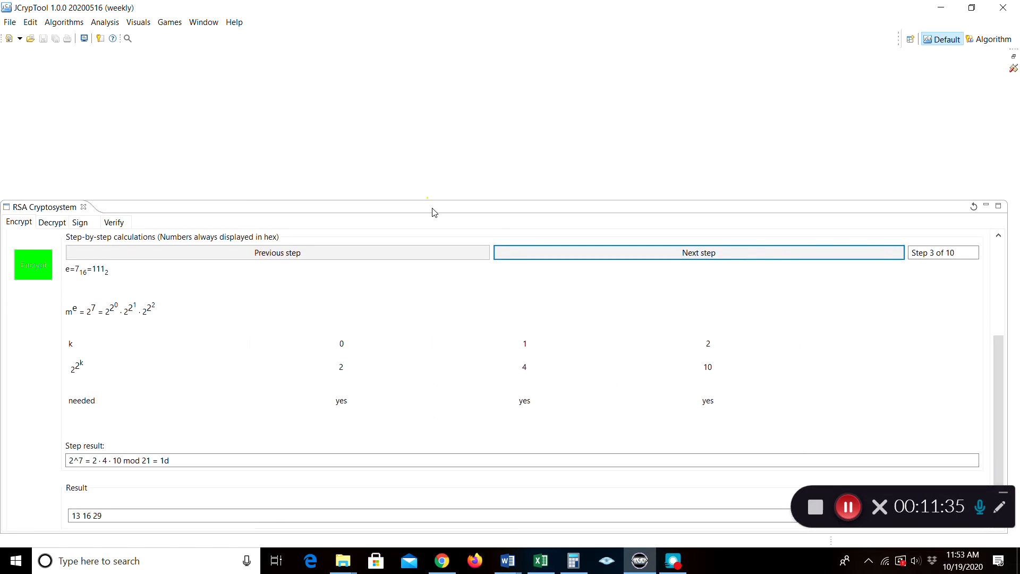
{"action": "left_click", "coordinate": [678, 257]}
{"action": "left_click", "coordinate": [678, 257]}
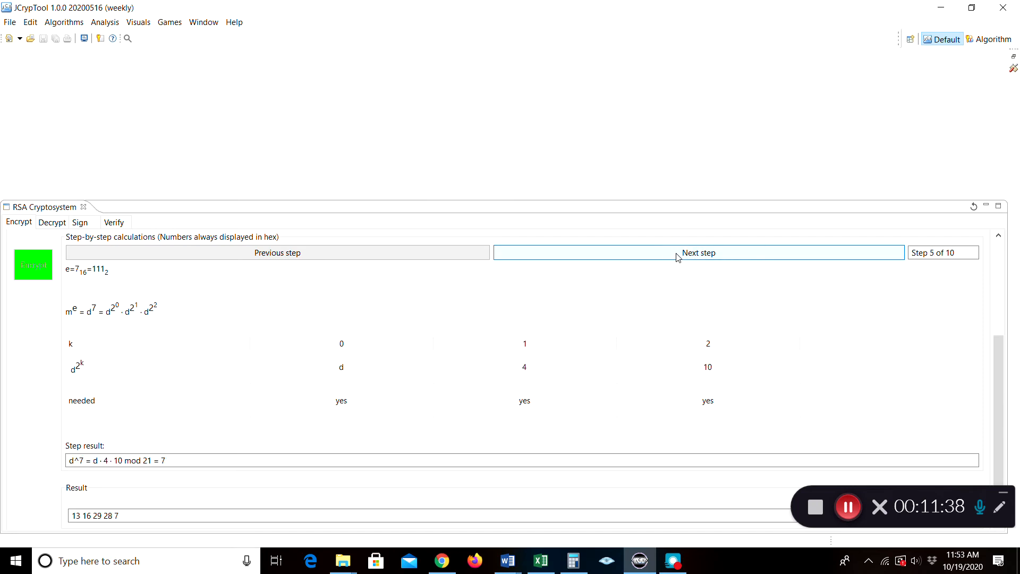
{"action": "left_click", "coordinate": [678, 257]}
{"action": "left_click", "coordinate": [678, 257]}
{"action": "left_click", "coordinate": [678, 257]}
{"action": "left_click", "coordinate": [678, 257]}
{"action": "left_click", "coordinate": [678, 257]}
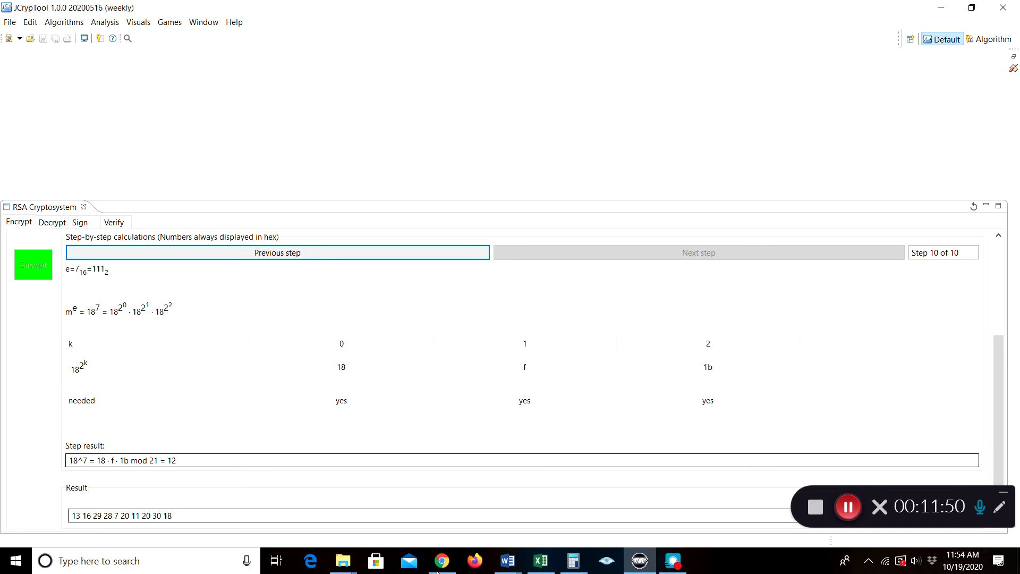
{"action": "left_click_drag", "start_coordinate": [999, 365], "coordinate": [998, 403]}
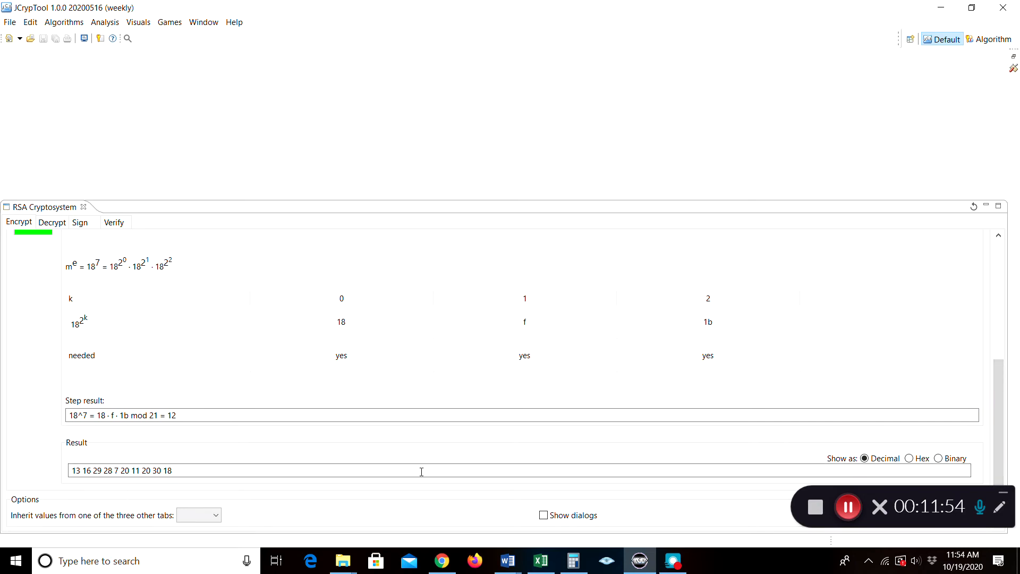
{"action": "left_click", "coordinate": [910, 458]}
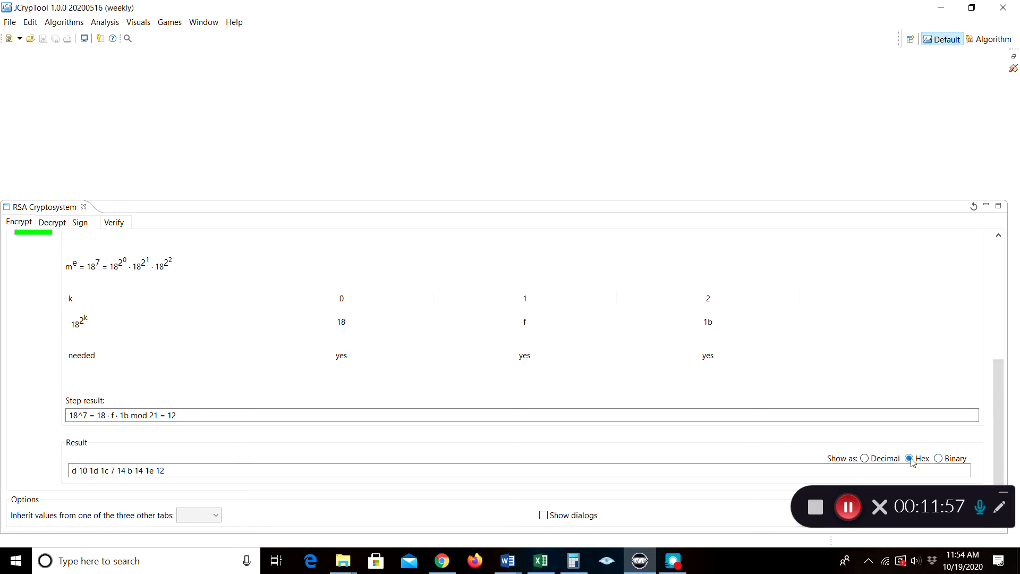
{"action": "left_click", "coordinate": [938, 458]}
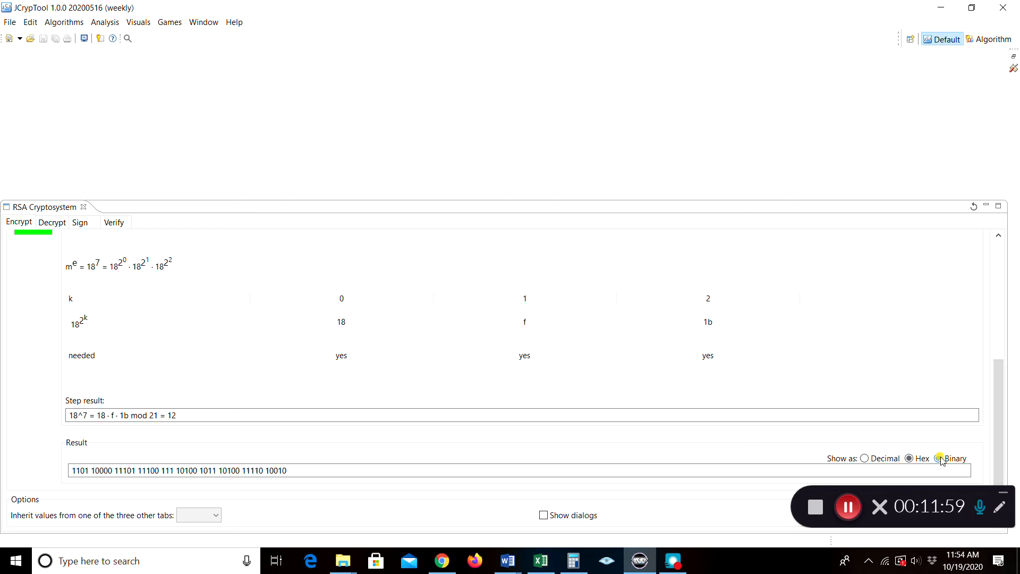
{"action": "left_click", "coordinate": [865, 459]}
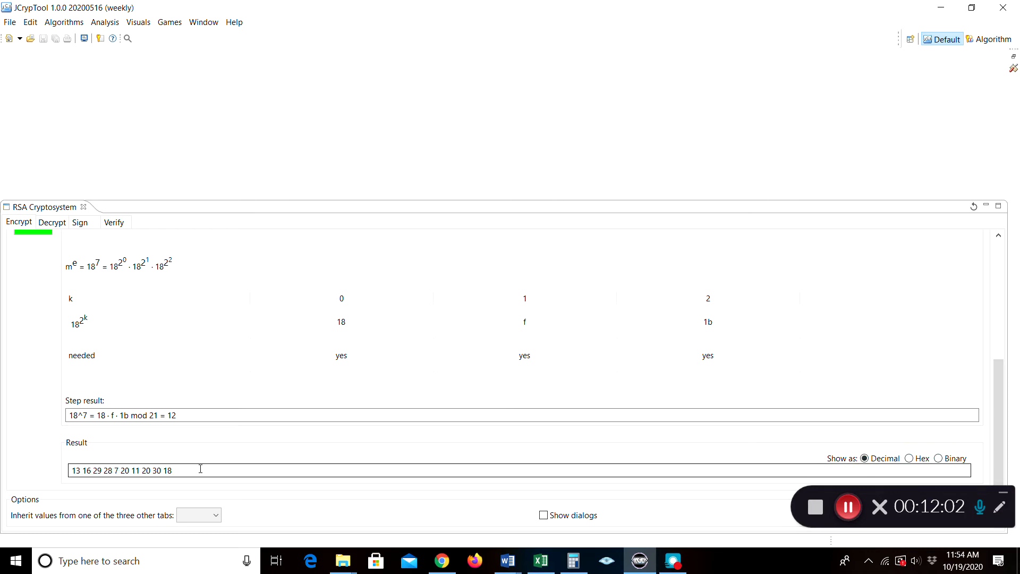
{"action": "left_click_drag", "start_coordinate": [176, 472], "coordinate": [71, 474]}
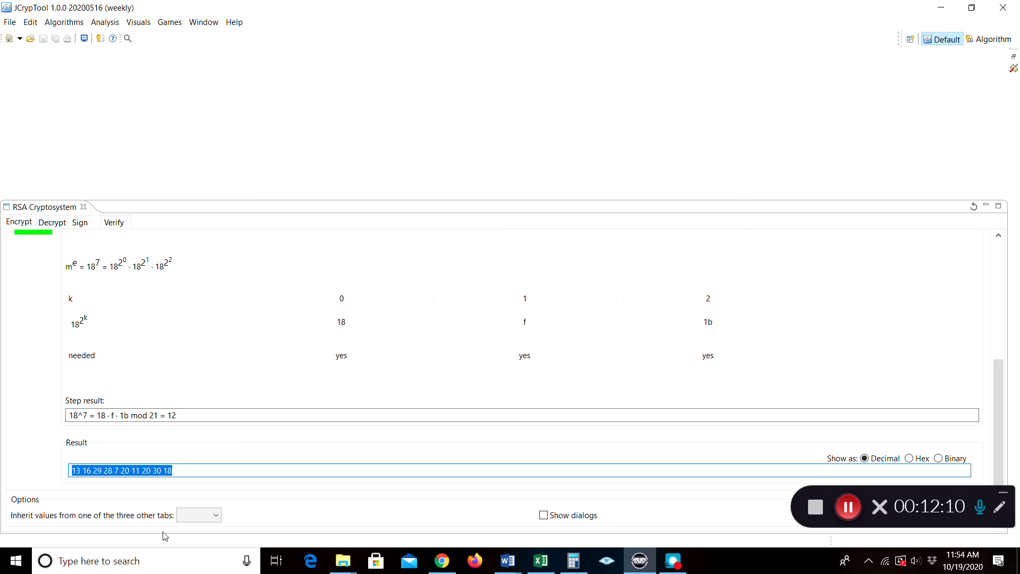
{"action": "right_click", "coordinate": [142, 467]}
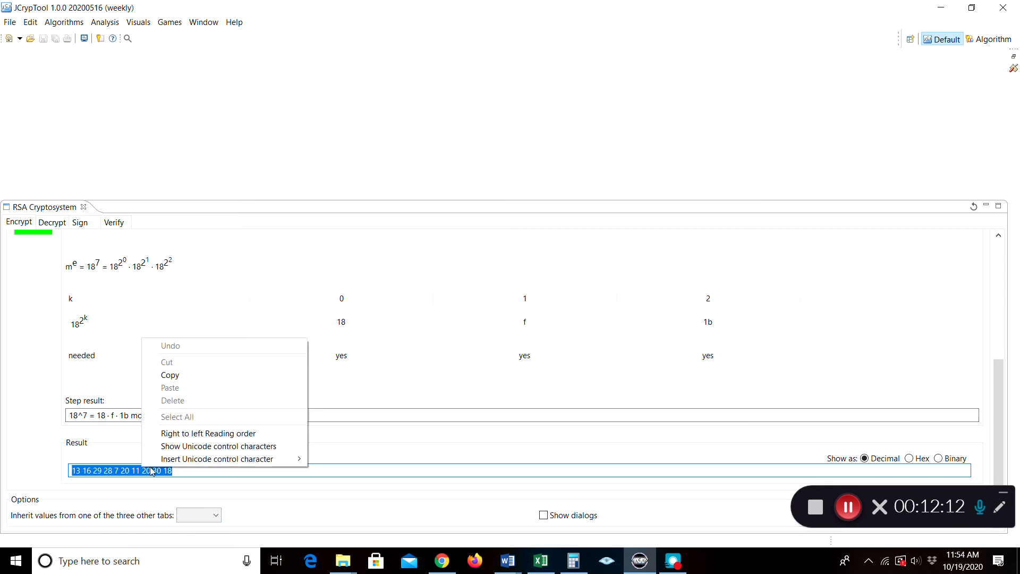
{"action": "left_click", "coordinate": [176, 375]}
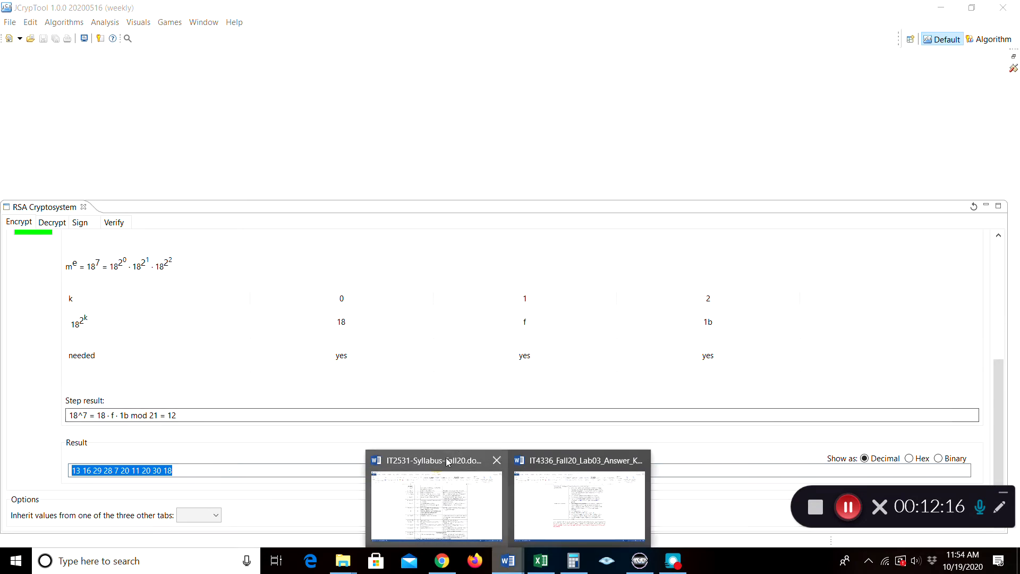
{"action": "left_click", "coordinate": [441, 495]}
{"action": "left_click", "coordinate": [25, 26]}
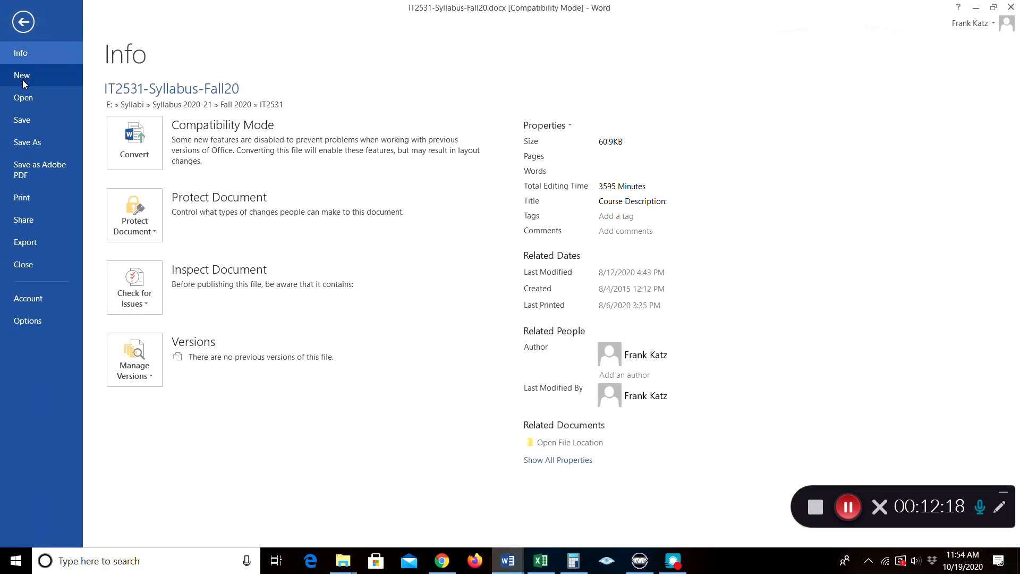
{"action": "left_click", "coordinate": [22, 97]}
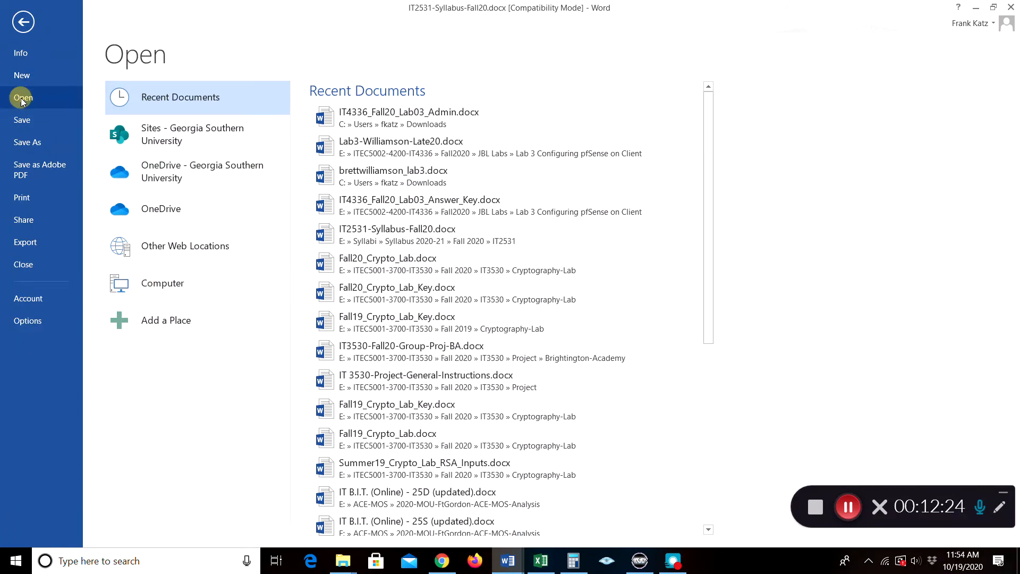
{"action": "left_click", "coordinate": [22, 77]}
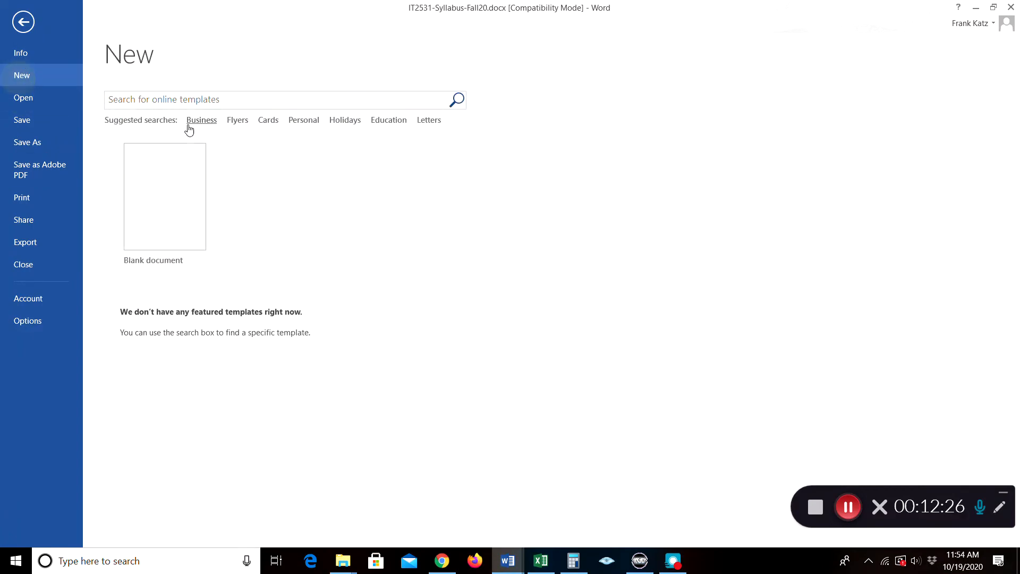
{"action": "left_click", "coordinate": [170, 200]}
{"action": "right_click", "coordinate": [342, 195]}
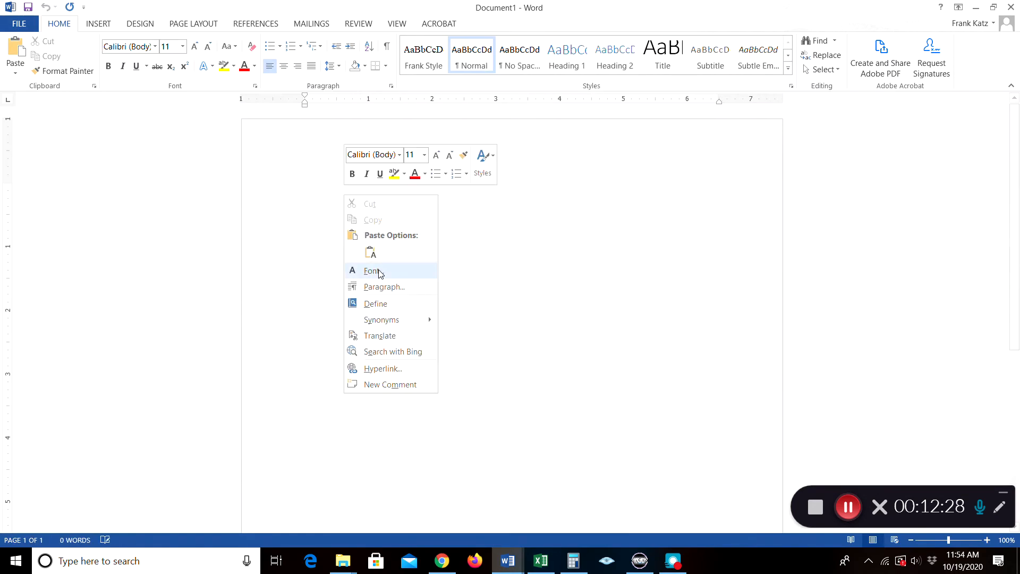
{"action": "left_click", "coordinate": [369, 252]}
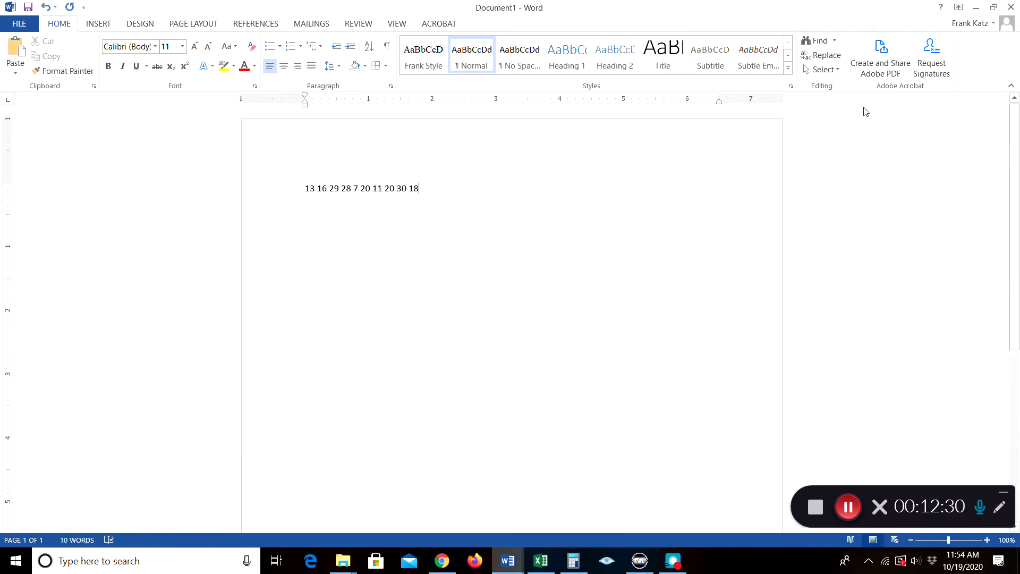
{"action": "left_click", "coordinate": [976, 9]}
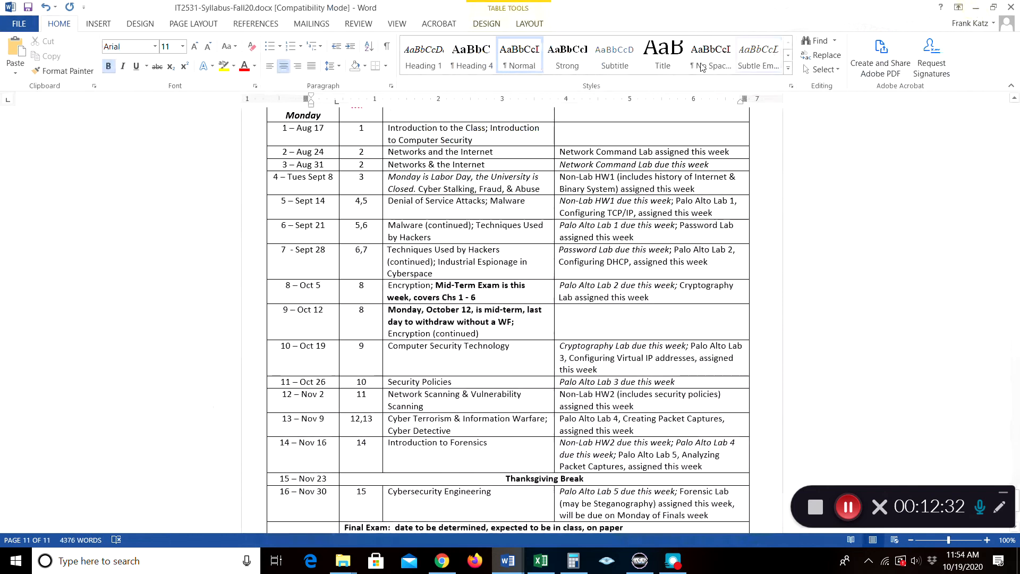
Glance at the textbook's RSA example in Chrome, then return to the JCrypTool RSA window
{"action": "left_click", "coordinate": [454, 567]}
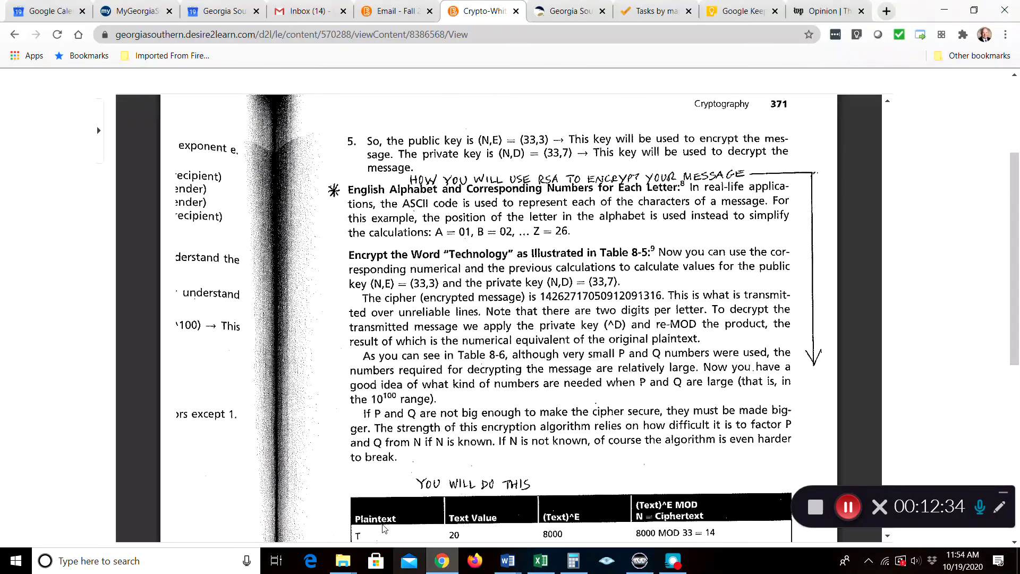
{"action": "left_click", "coordinate": [640, 560]}
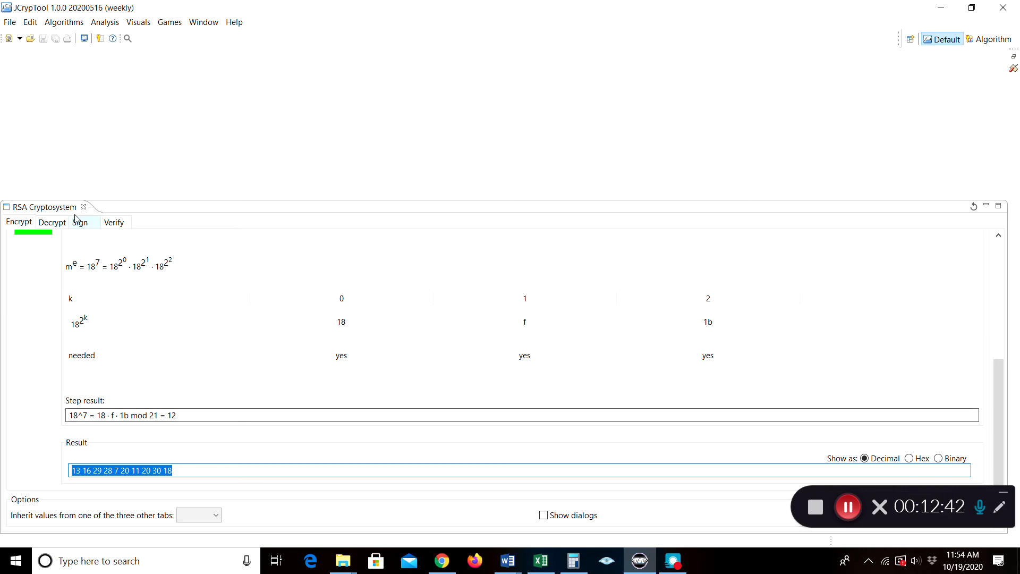
On the Decrypt tab, load the existing 6Bit key pair with its password, giving e 7, d 3, N 33
{"action": "left_click", "coordinate": [52, 223]}
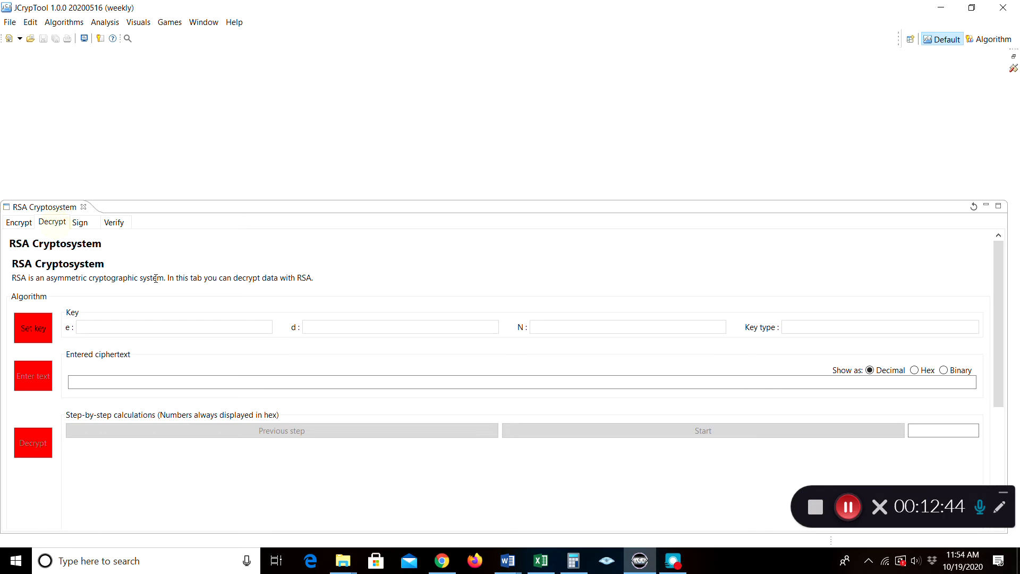
{"action": "left_click", "coordinate": [41, 333]}
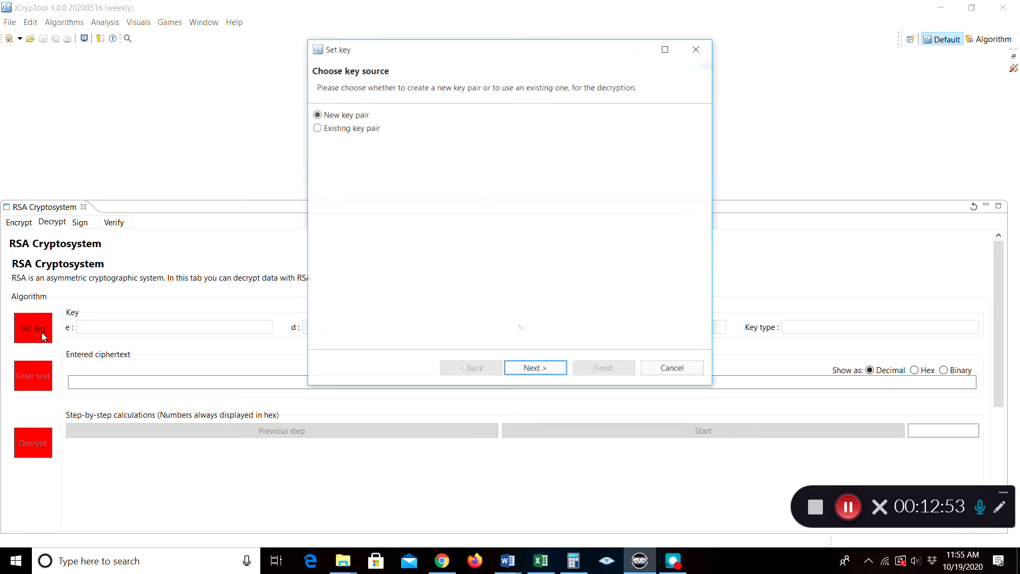
{"action": "left_click", "coordinate": [323, 131]}
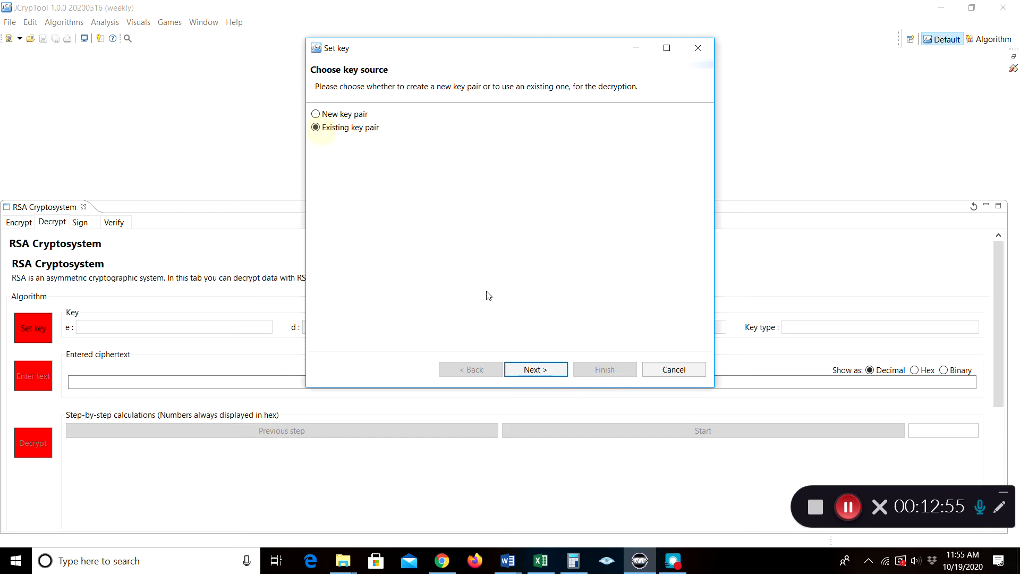
{"action": "left_click", "coordinate": [527, 369]}
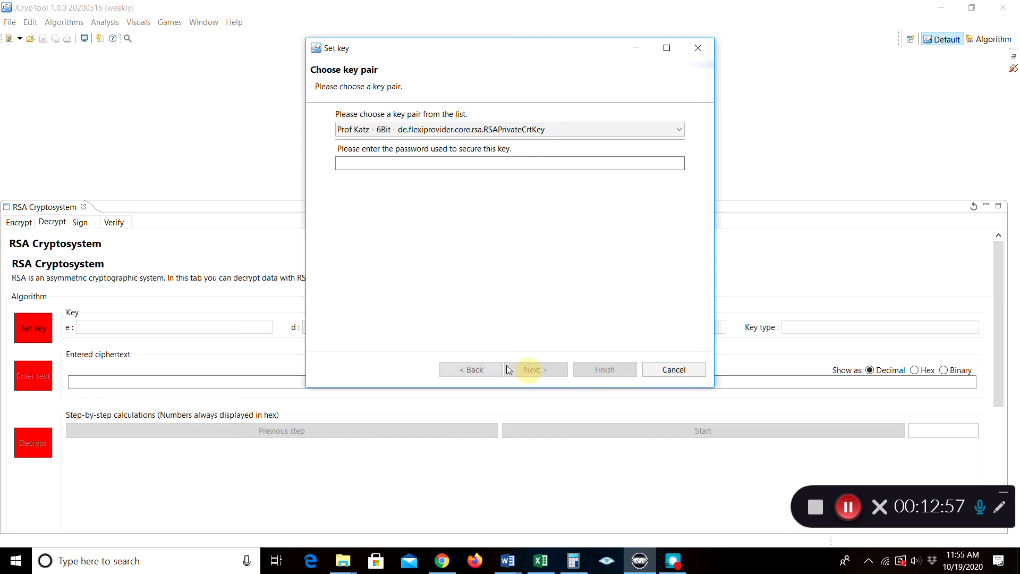
{"action": "left_click", "coordinate": [455, 133]}
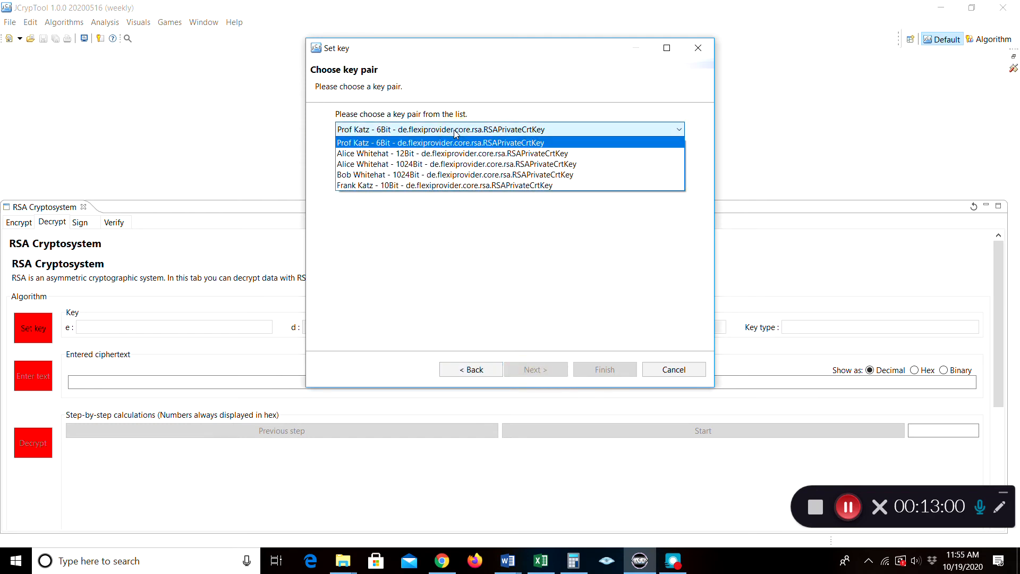
{"action": "left_click", "coordinate": [427, 134]}
{"action": "left_click", "coordinate": [411, 162]}
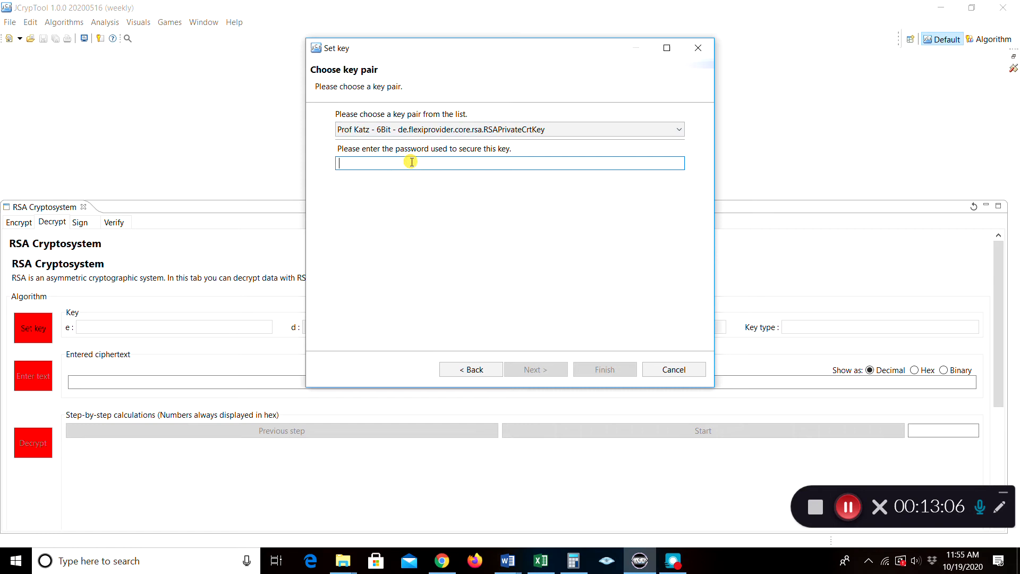
{"action": "type", "text": "•••"}
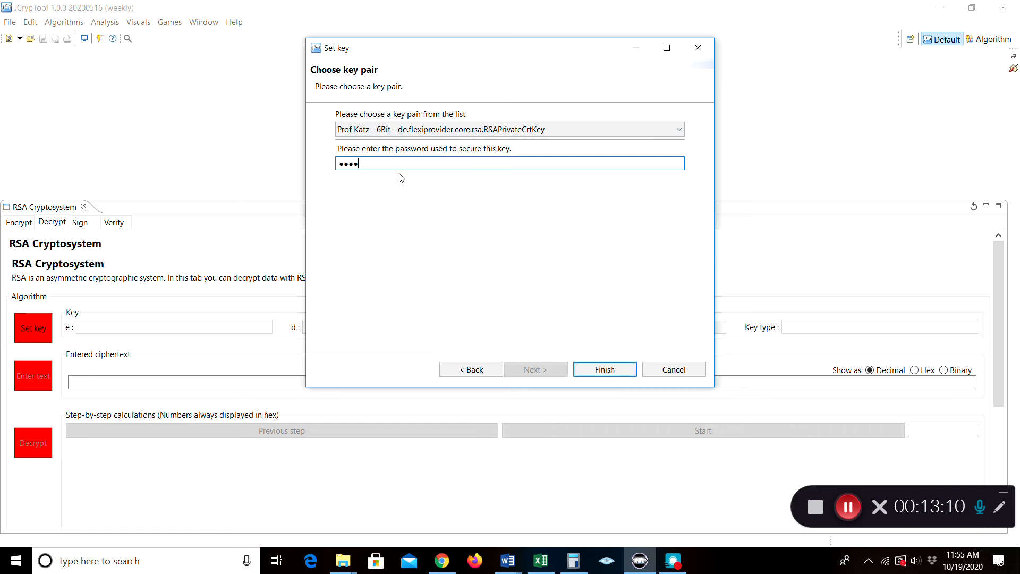
{"action": "left_click", "coordinate": [604, 370]}
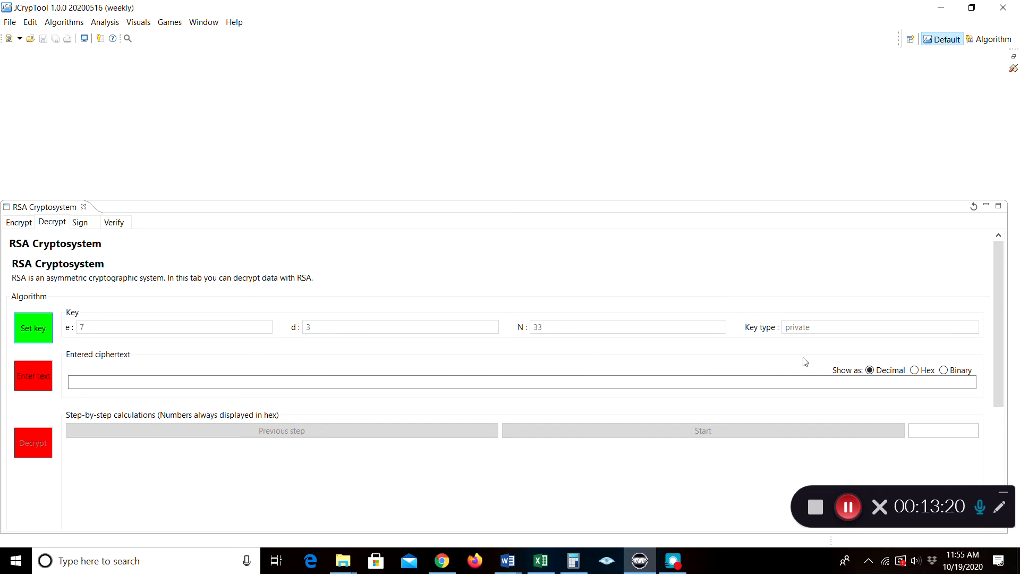
{"action": "left_click", "coordinate": [22, 378]}
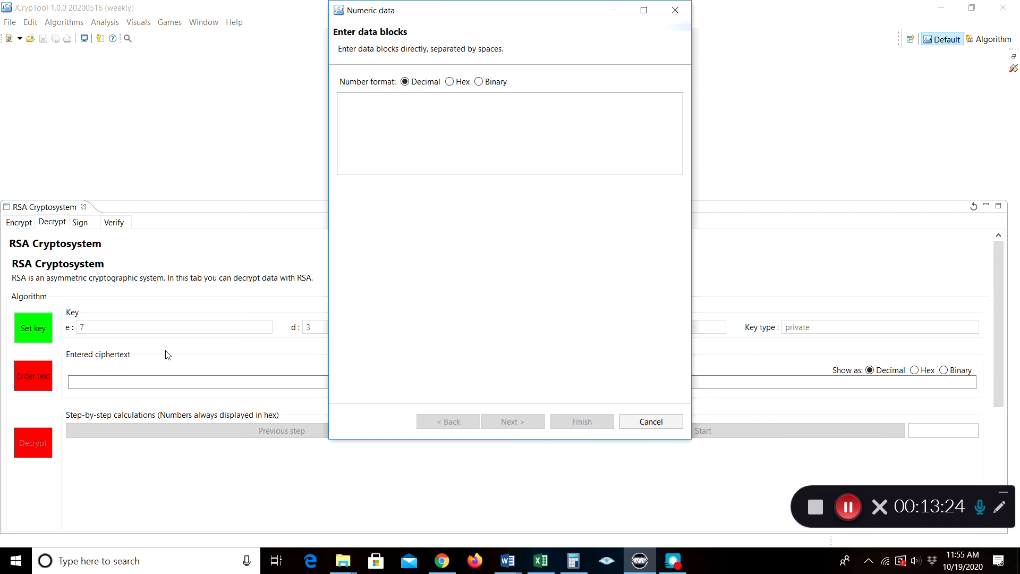
{"action": "left_click", "coordinate": [450, 83]}
{"action": "left_click", "coordinate": [479, 82]}
{"action": "left_click", "coordinate": [405, 82]}
{"action": "left_click", "coordinate": [384, 101]}
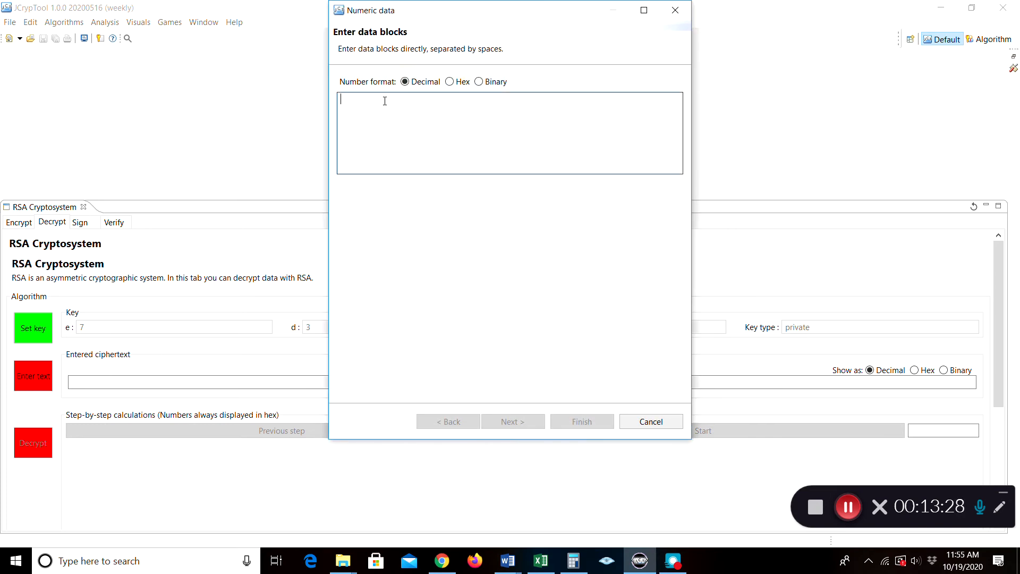
{"action": "right_click", "coordinate": [385, 100]}
{"action": "left_click", "coordinate": [405, 151]}
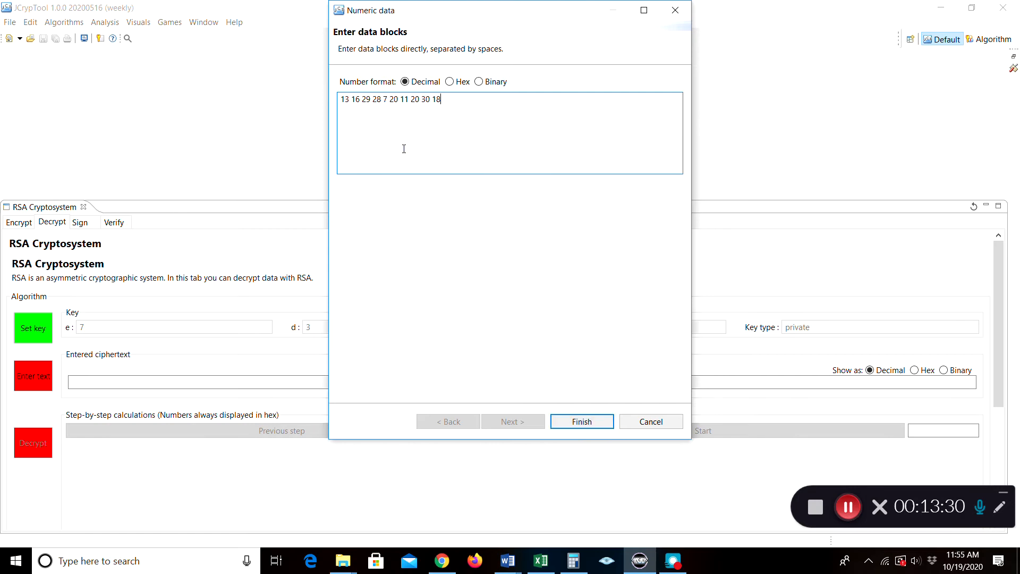
{"action": "left_click", "coordinate": [450, 82]}
{"action": "left_click", "coordinate": [479, 81]}
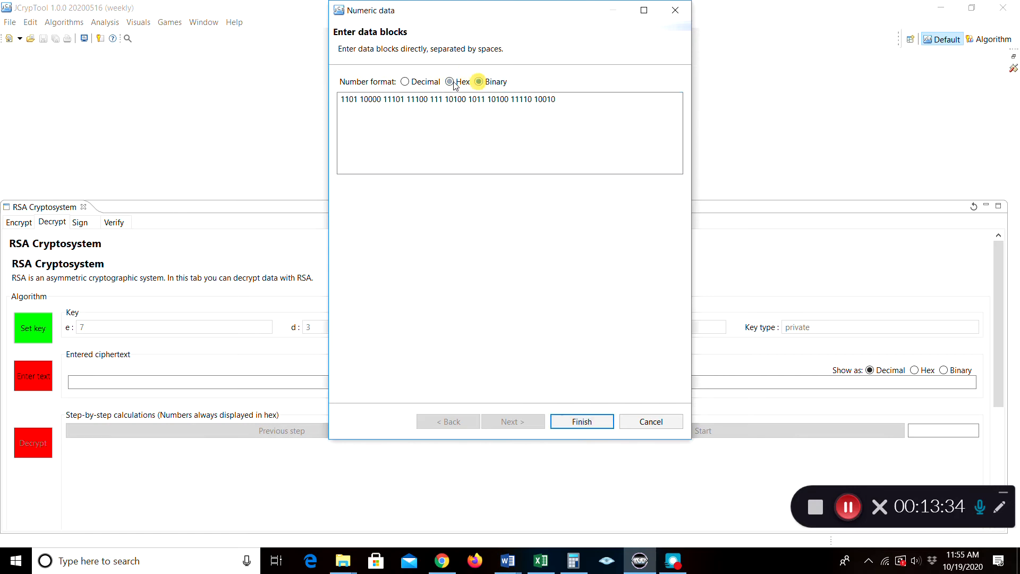
{"action": "left_click", "coordinate": [405, 82]}
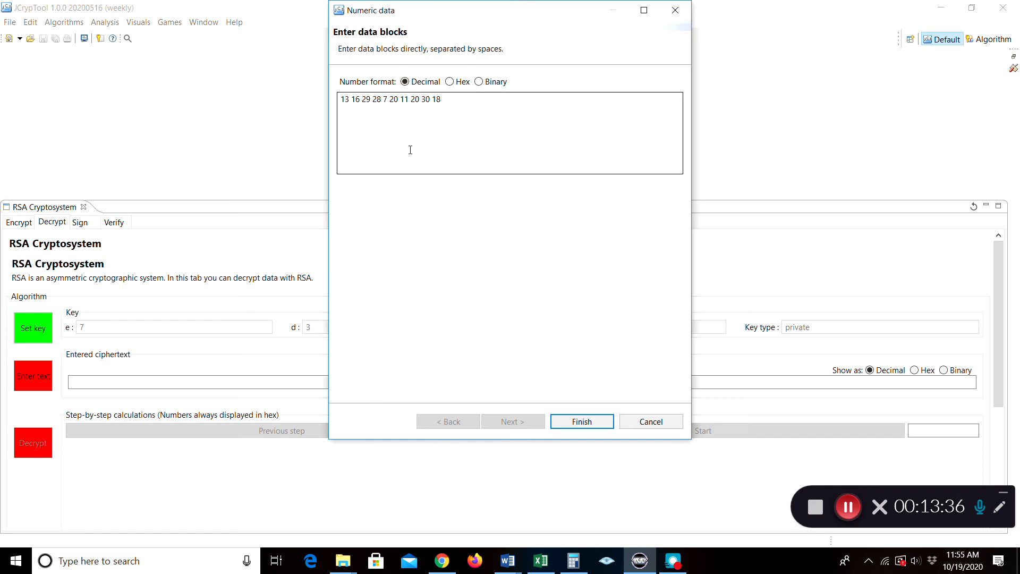
{"action": "left_click", "coordinate": [560, 421]}
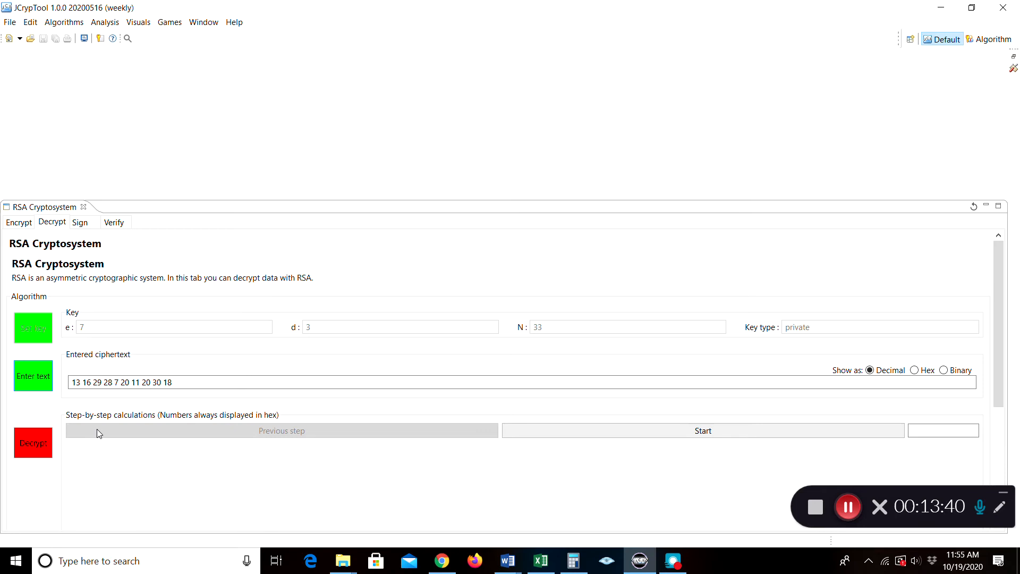
Run the step-by-step RSA decryption through step 10 of 10, recovering technology
{"action": "left_click", "coordinate": [34, 448]}
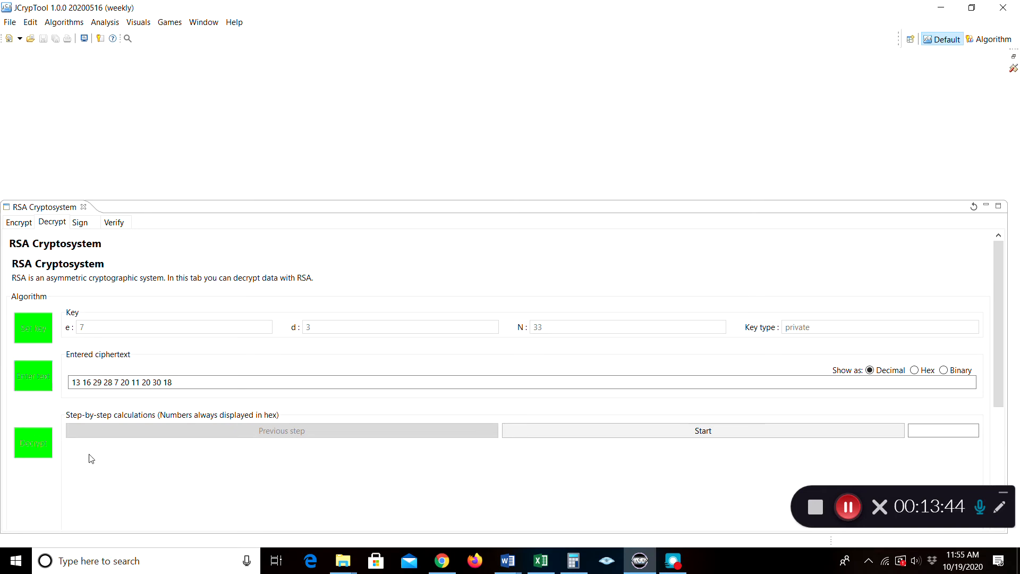
{"action": "left_click_drag", "start_coordinate": [997, 367], "coordinate": [996, 384]}
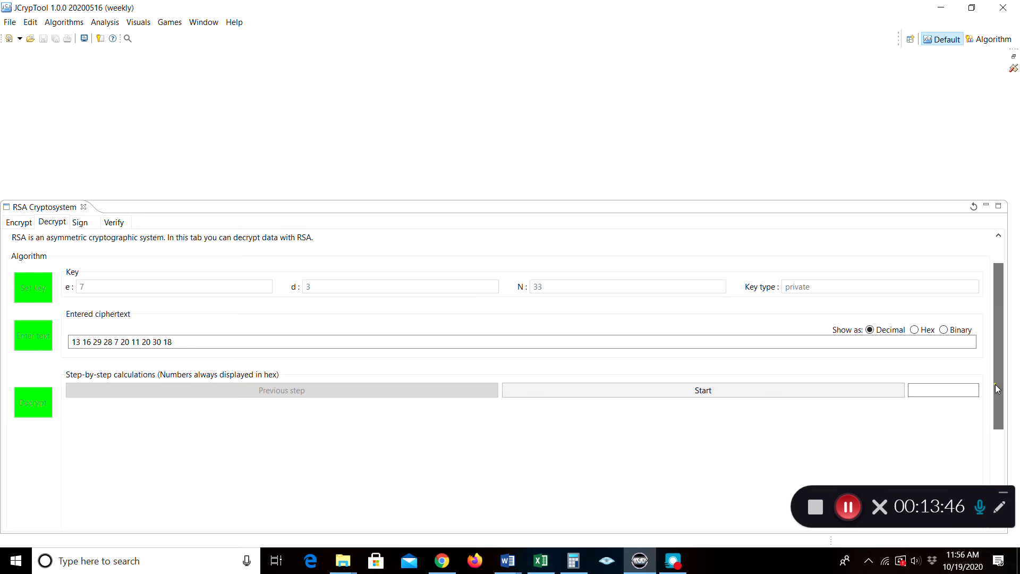
{"action": "left_click", "coordinate": [723, 396]}
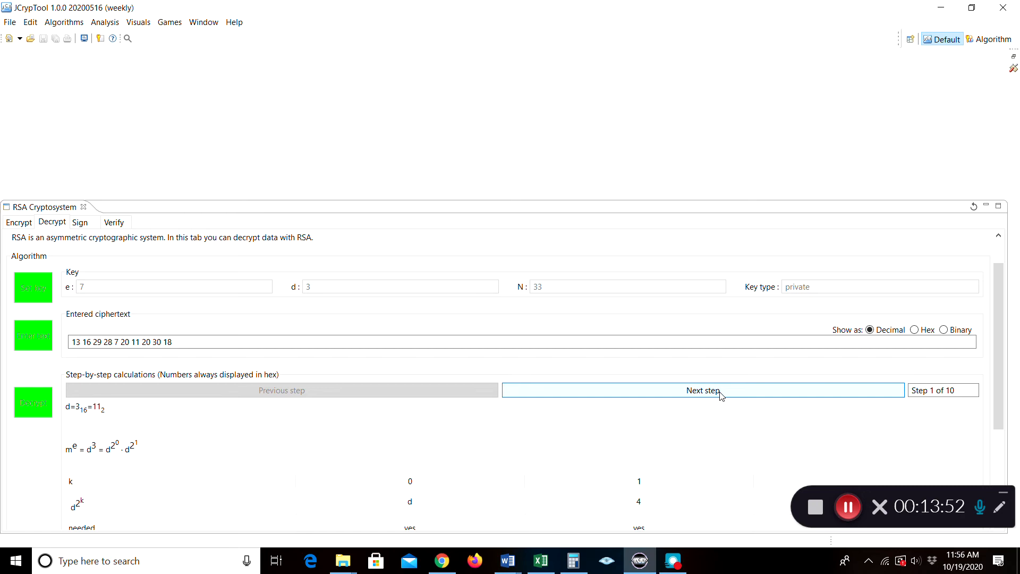
{"action": "left_click_drag", "start_coordinate": [1000, 352], "coordinate": [1000, 379]}
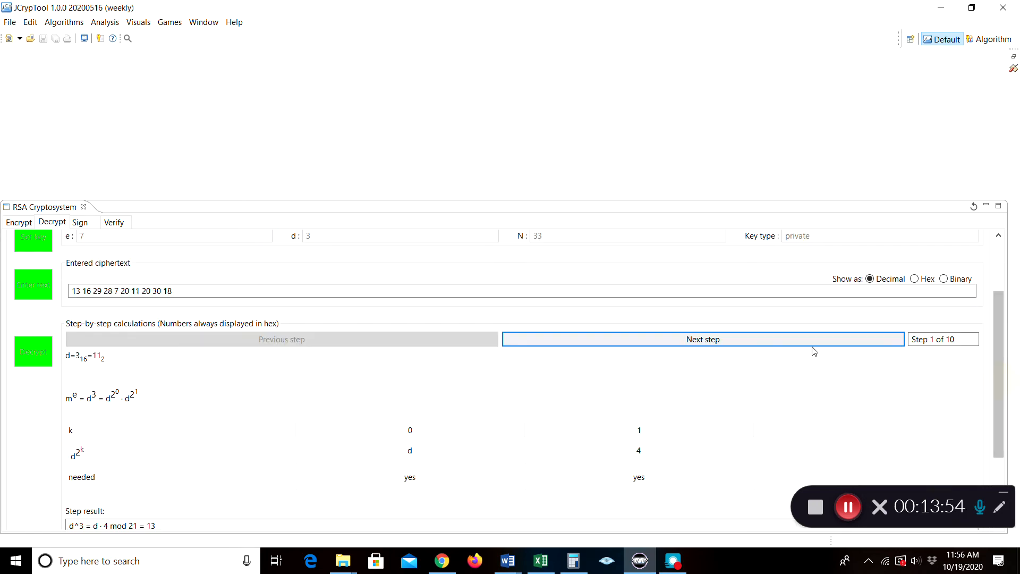
{"action": "left_click", "coordinate": [764, 342]}
{"action": "left_click", "coordinate": [764, 342]}
{"action": "left_click", "coordinate": [764, 343]}
{"action": "left_click", "coordinate": [766, 344]}
{"action": "left_click", "coordinate": [765, 343]}
{"action": "left_click", "coordinate": [765, 342]}
{"action": "left_click", "coordinate": [764, 342]}
{"action": "left_click", "coordinate": [764, 341]}
{"action": "left_click", "coordinate": [764, 339]}
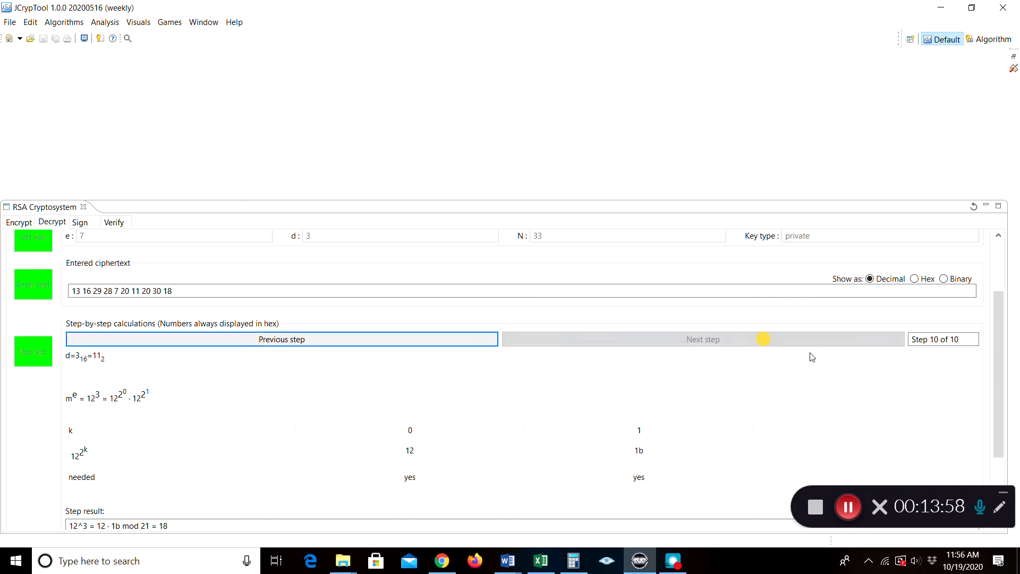
{"action": "left_click_drag", "start_coordinate": [999, 347], "coordinate": [999, 408]}
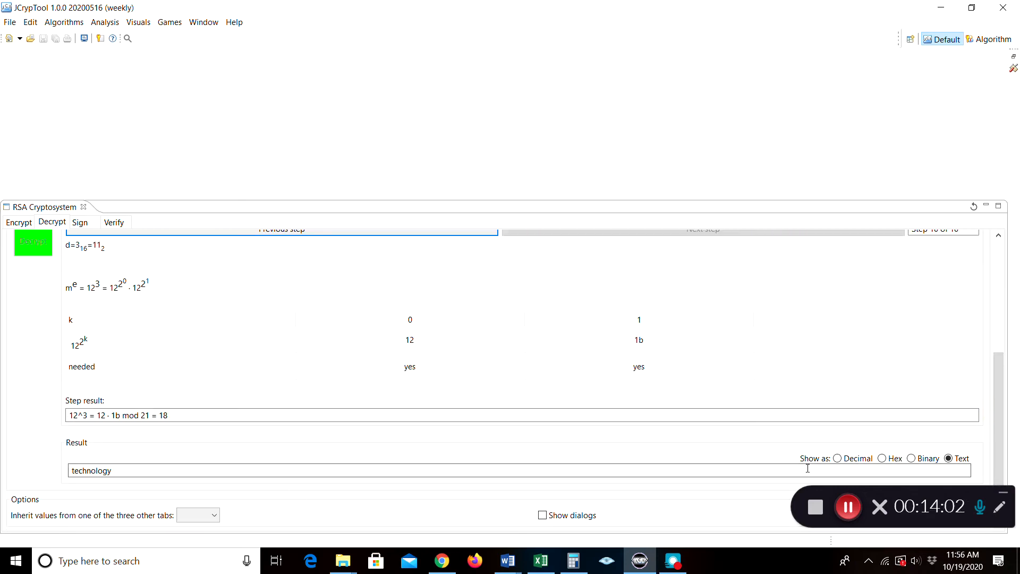
Toggle the decrypted result between decimal numbers and text display
{"action": "left_click", "coordinate": [837, 459]}
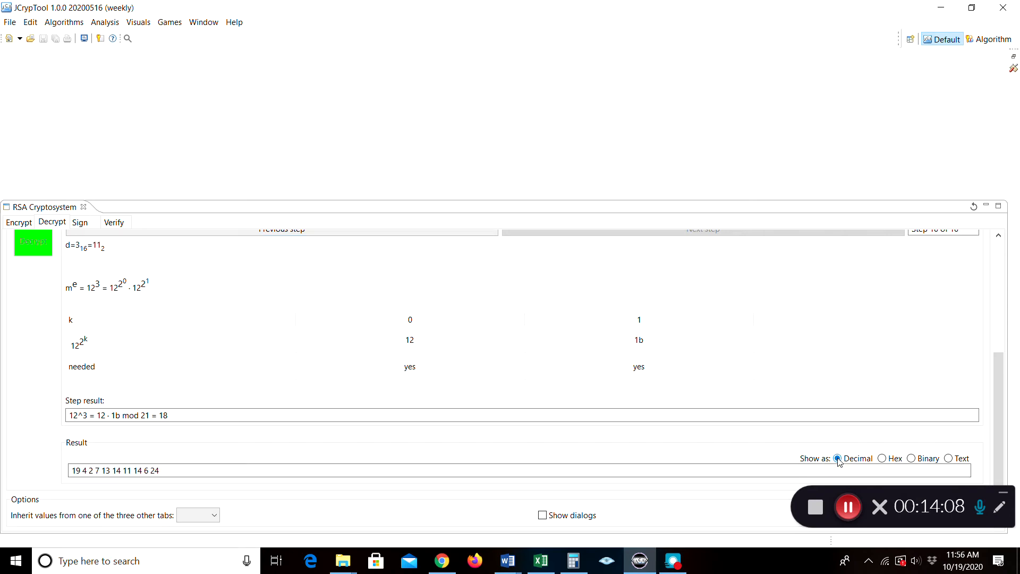
{"action": "left_click", "coordinate": [949, 459]}
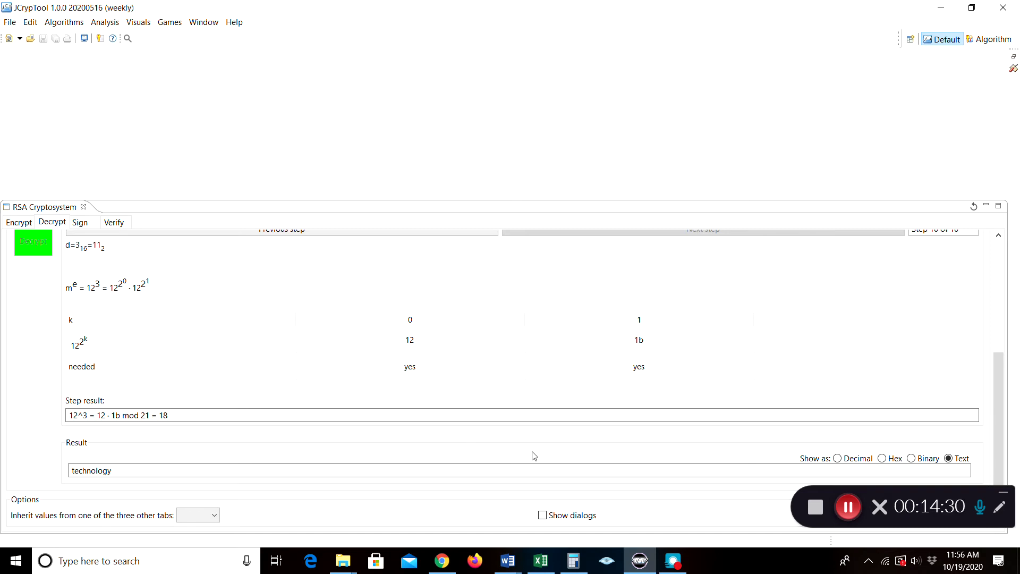
{"action": "left_click", "coordinate": [848, 511]}
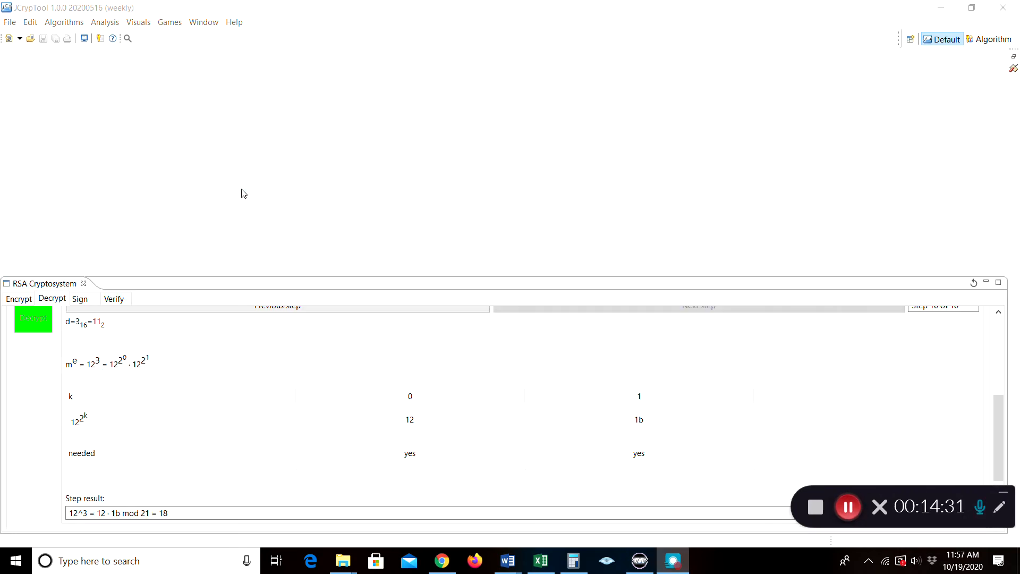
Look through the Algorithms menu and close it without choosing anything
{"action": "left_click", "coordinate": [64, 23]}
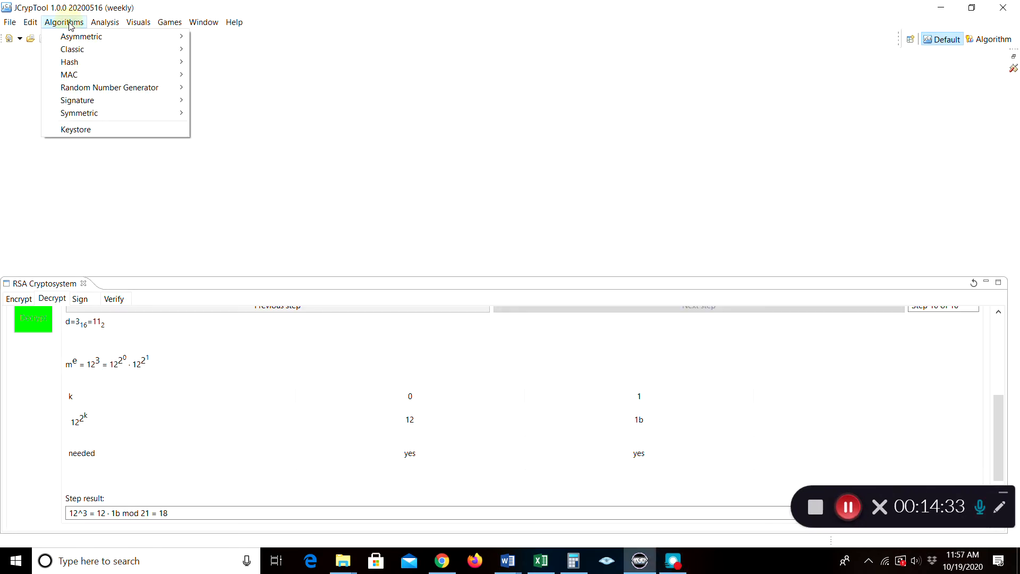
{"action": "mouse_move", "coordinate": [74, 39]}
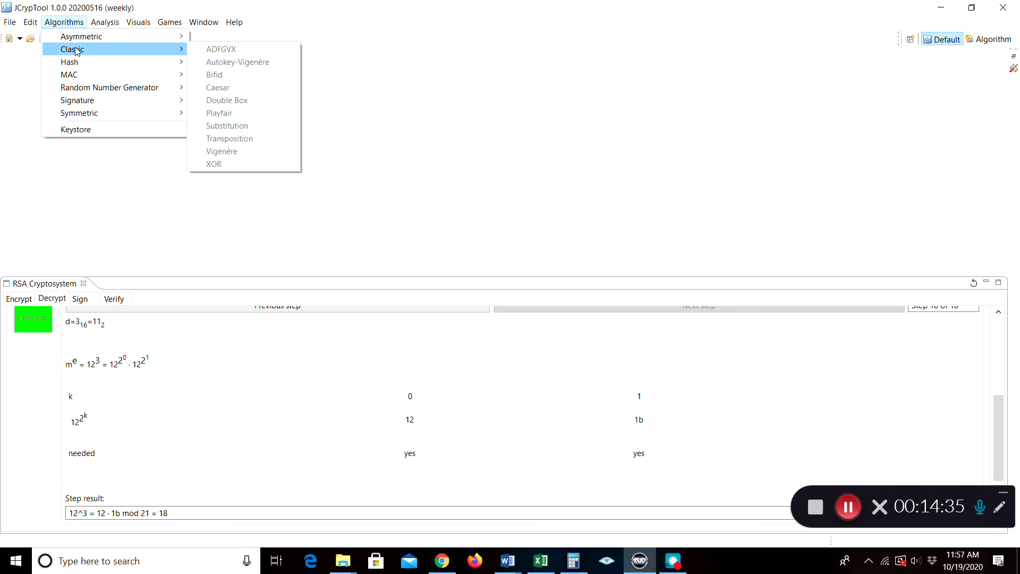
{"action": "left_click", "coordinate": [69, 25]}
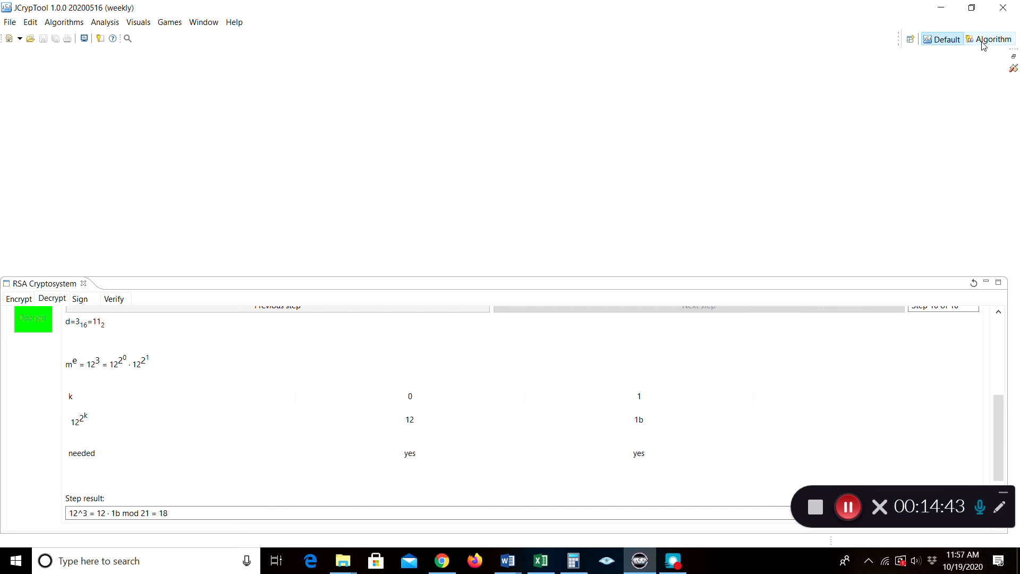
Open JCryptool-example.txt from Cryptography-Lab and switch to the Algorithm perspective
{"action": "left_click", "coordinate": [11, 24]}
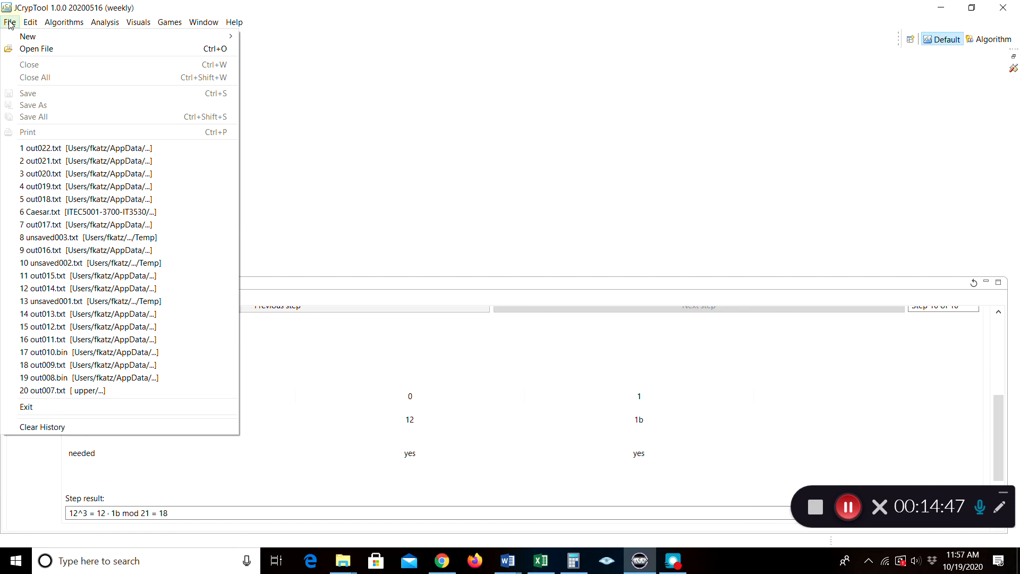
{"action": "left_click", "coordinate": [30, 49]}
{"action": "left_click", "coordinate": [149, 168]}
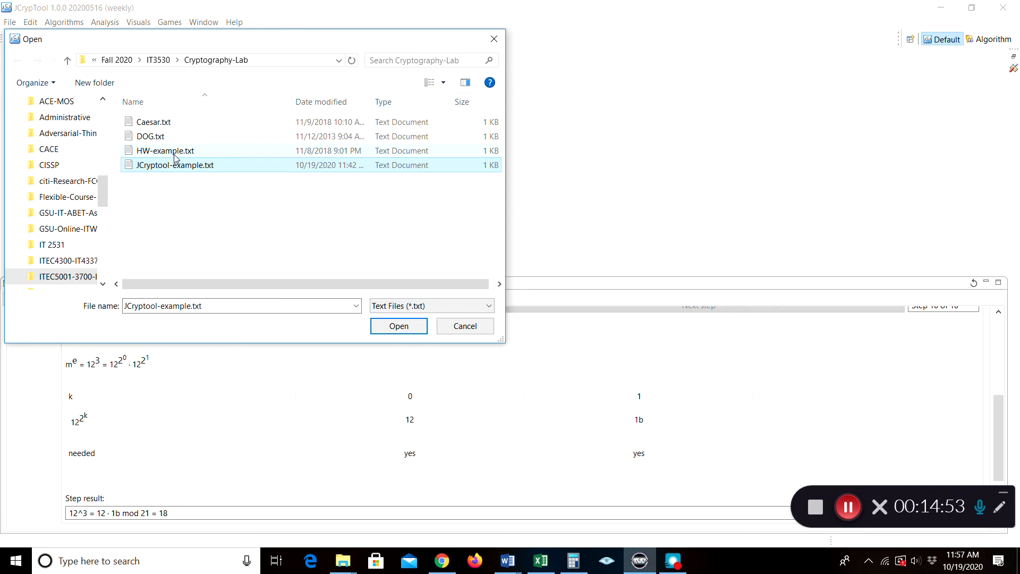
{"action": "left_click", "coordinate": [399, 328]}
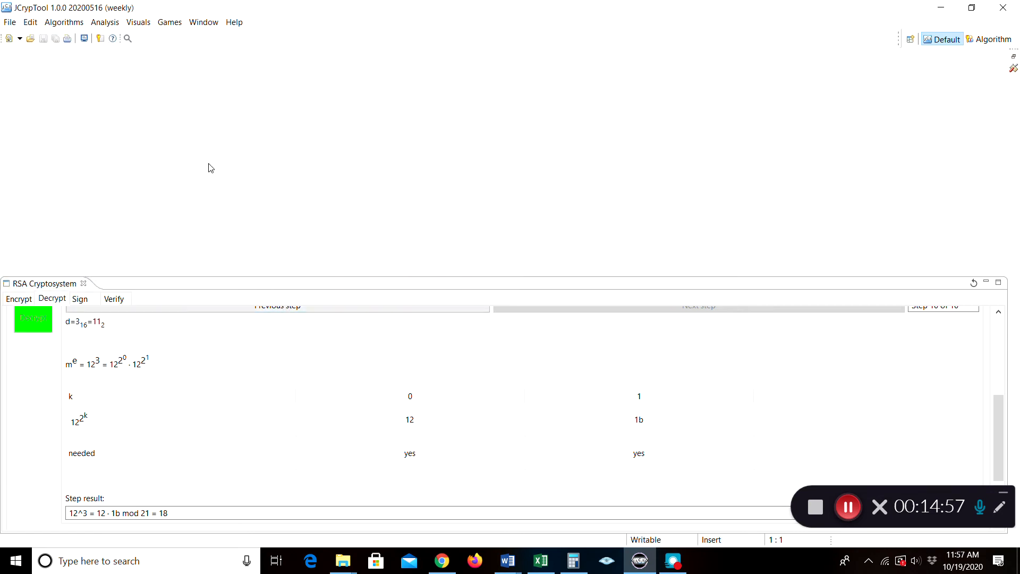
{"action": "left_click", "coordinate": [988, 39]}
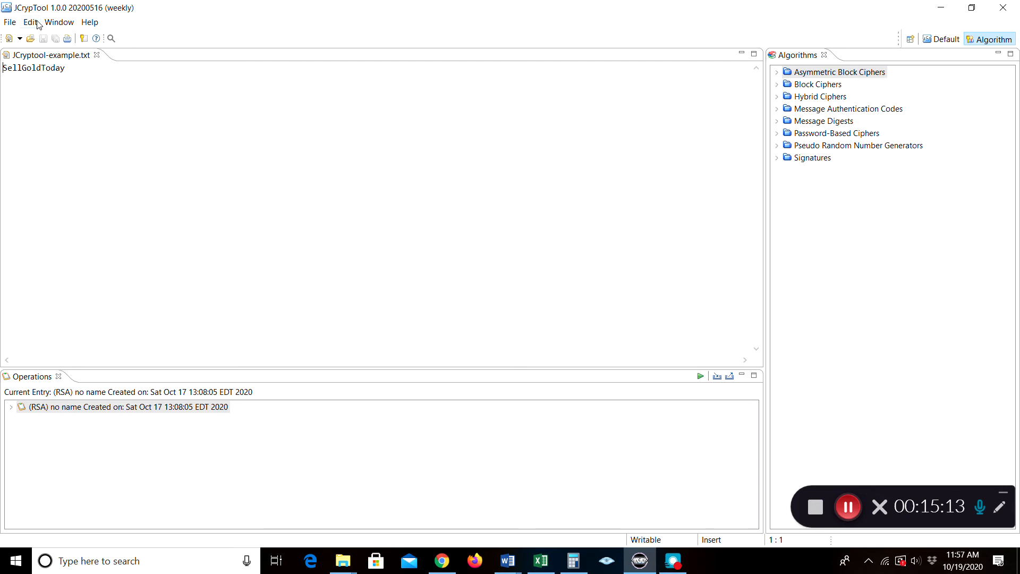
Return to the Default layout and start the Vigenère cipher wizard from the Classic algorithms
{"action": "left_click", "coordinate": [941, 39]}
{"action": "left_click", "coordinate": [73, 25]}
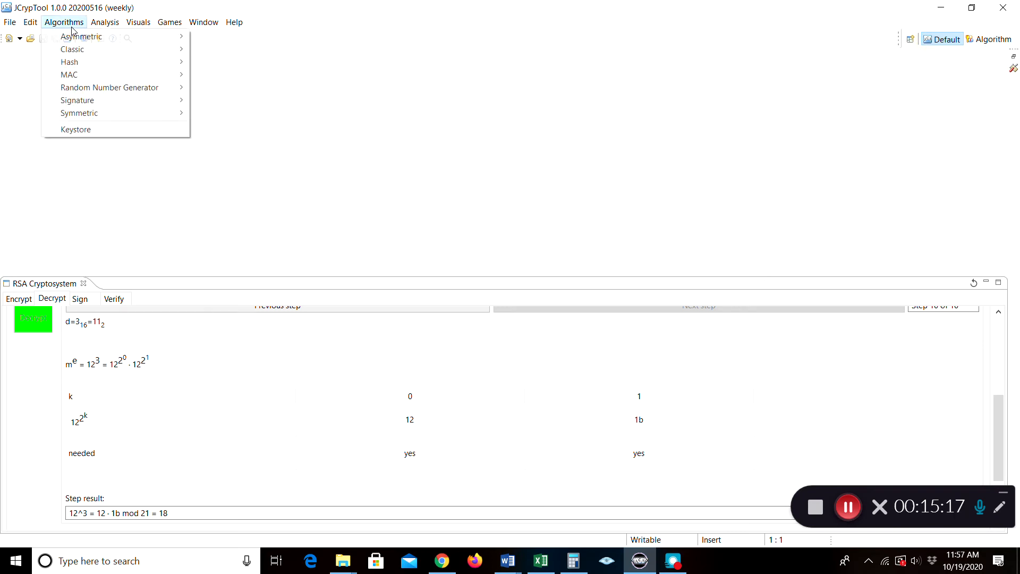
{"action": "mouse_move", "coordinate": [72, 52]}
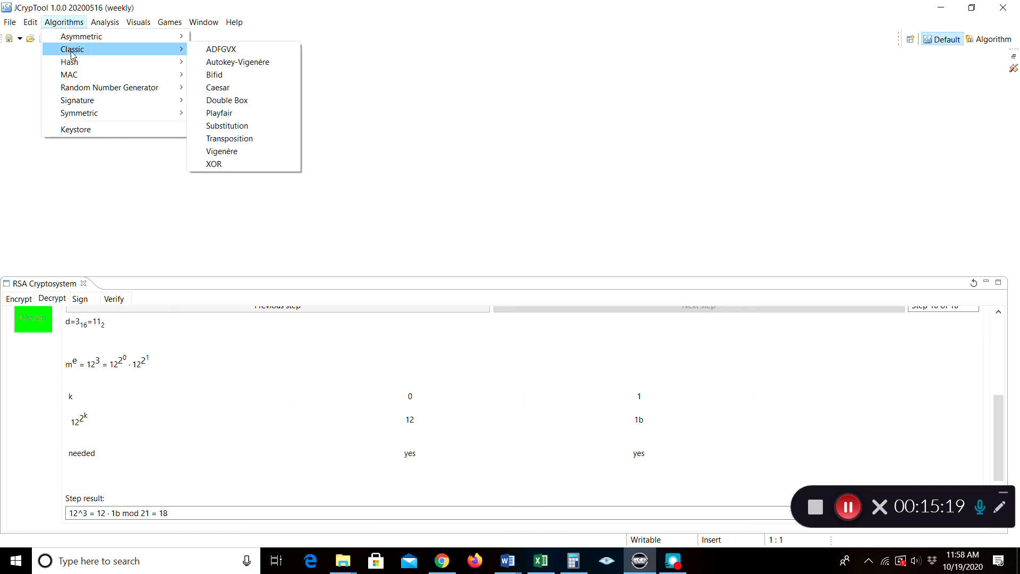
{"action": "left_click", "coordinate": [229, 154]}
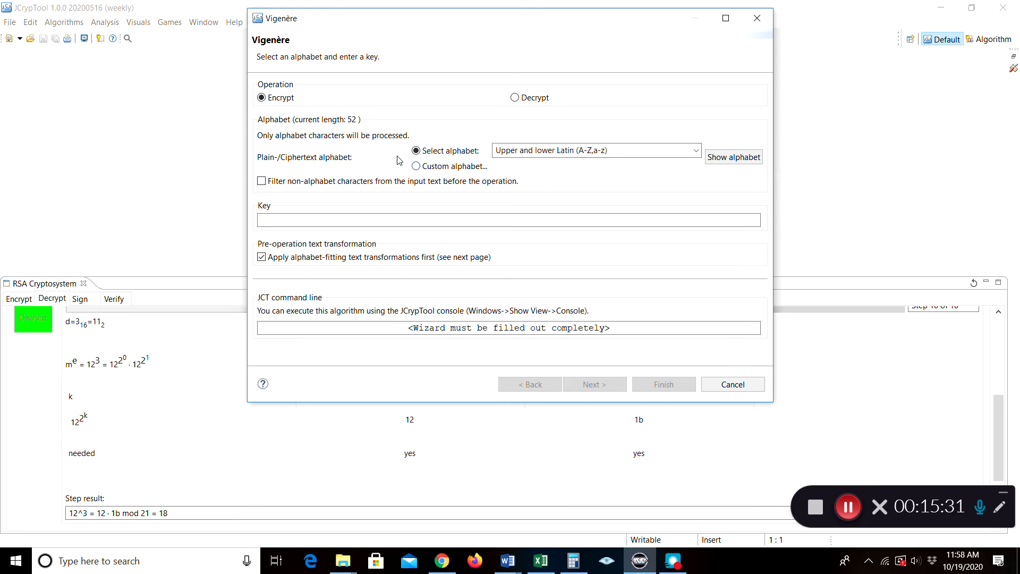
Filter out non-alphabet characters, keep the Upper and lower Latin alphabet, and enter key ITALY
{"action": "left_click", "coordinate": [722, 161]}
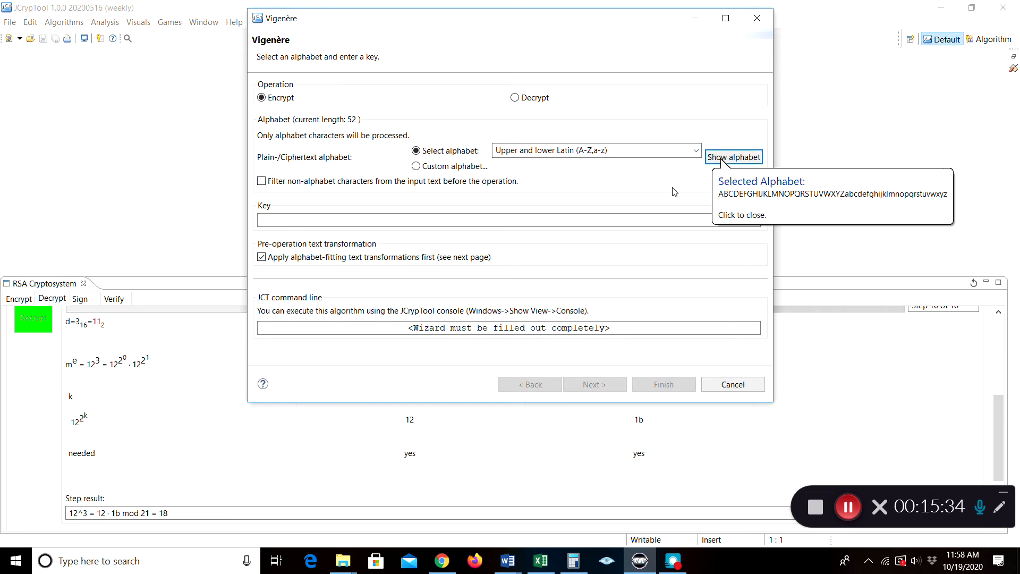
{"action": "left_click", "coordinate": [658, 179]}
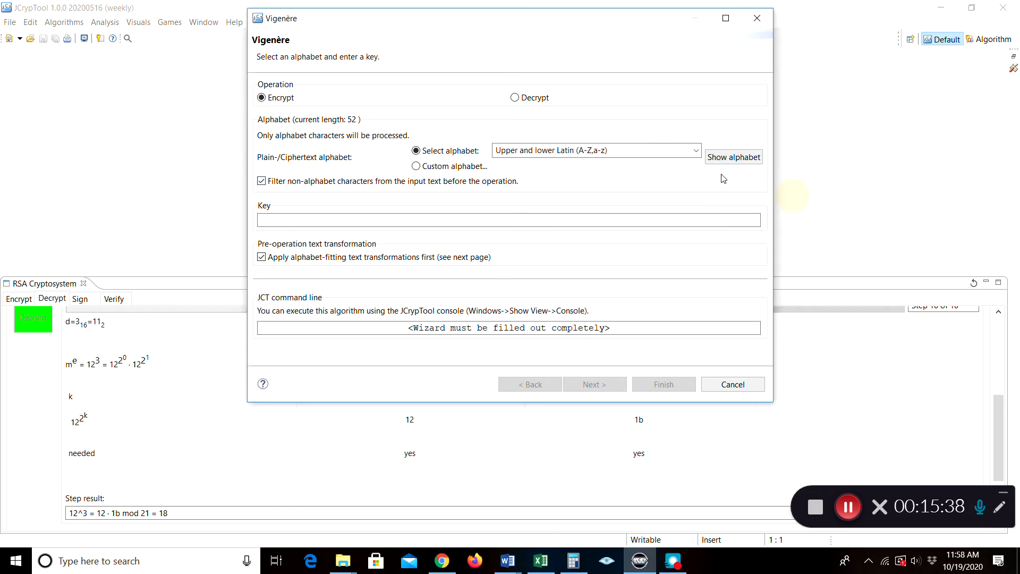
{"action": "left_click", "coordinate": [697, 153]}
{"action": "left_click", "coordinate": [697, 153]}
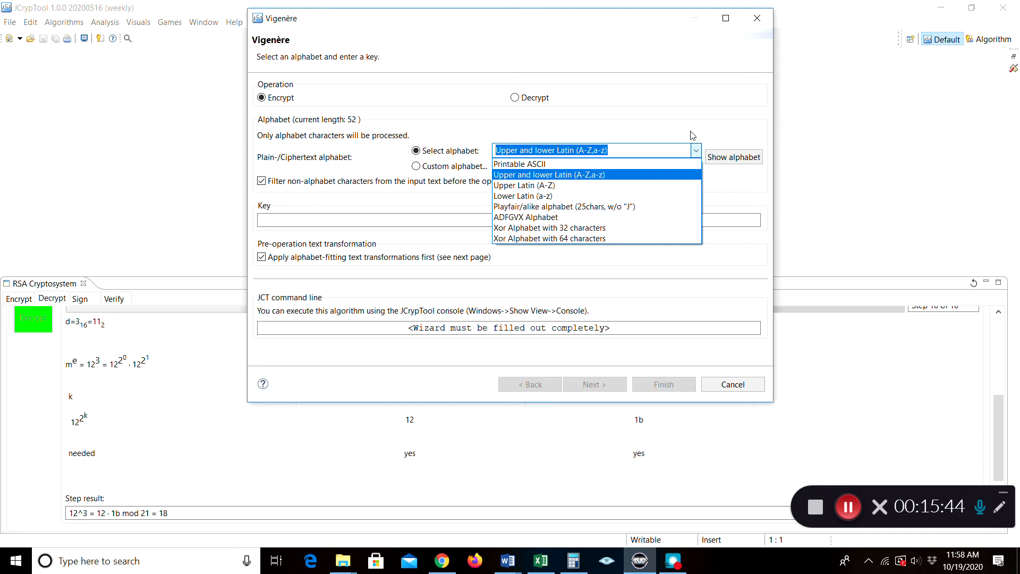
{"action": "left_click", "coordinate": [693, 135]}
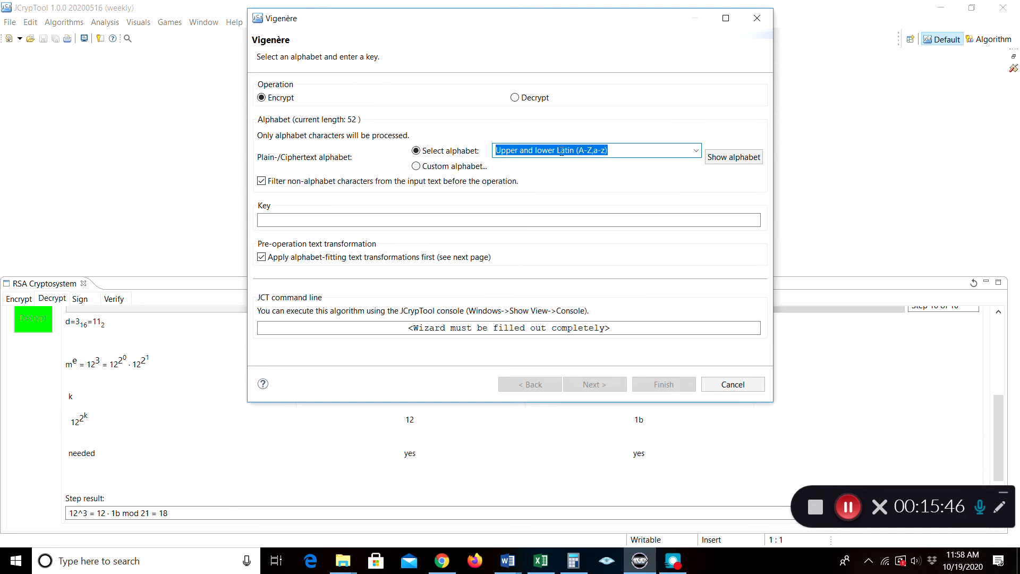
{"action": "left_click", "coordinate": [458, 222]}
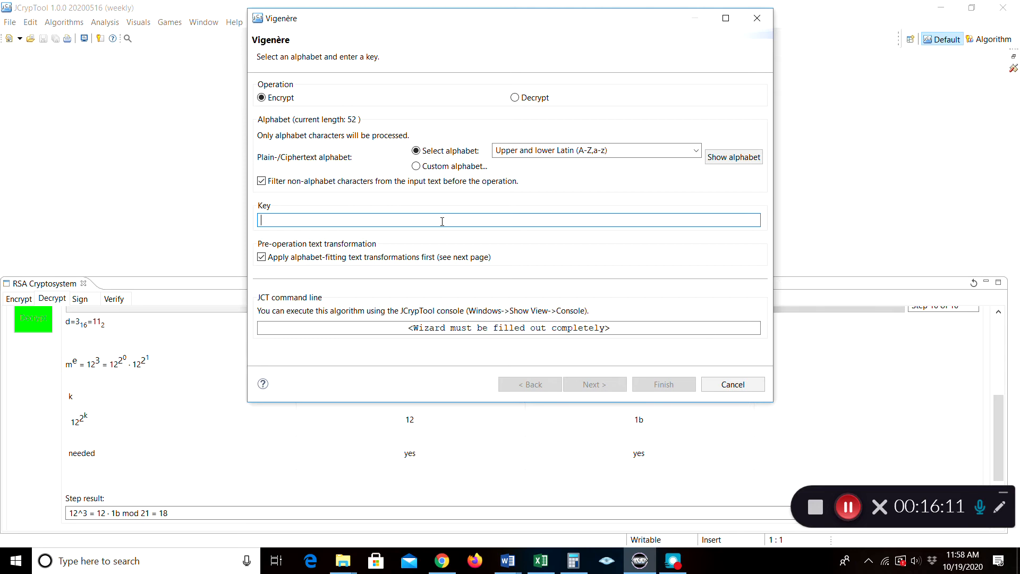
{"action": "type", "text": "ITAL"}
{"action": "type", "text": "Y"}
{"action": "key", "text": "BackSpace"}
{"action": "type", "text": "Y"}
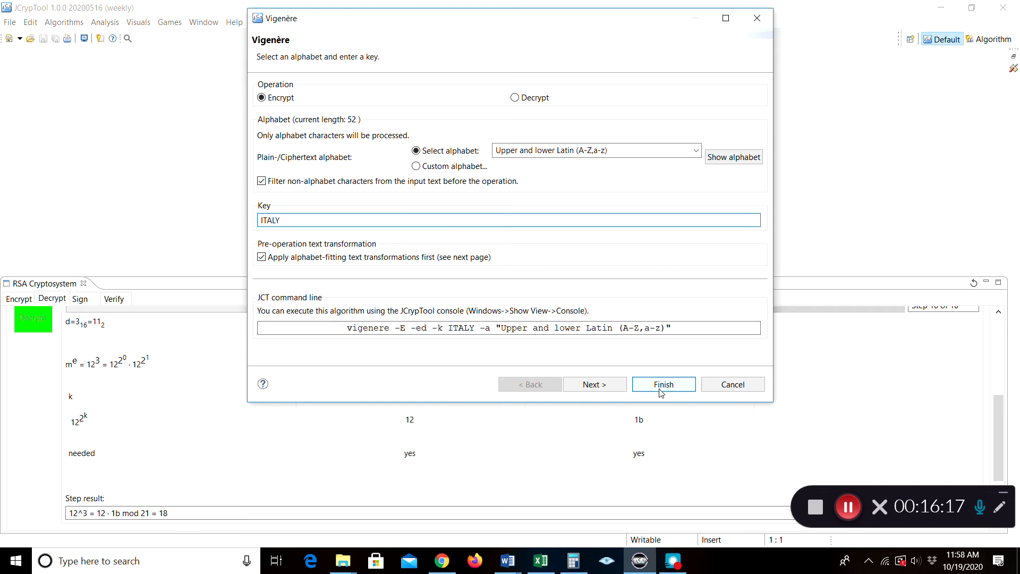
Preview the SellGoldToday text transformation, then run the Vigenère encryption with key ITALY
{"action": "left_click", "coordinate": [595, 384]}
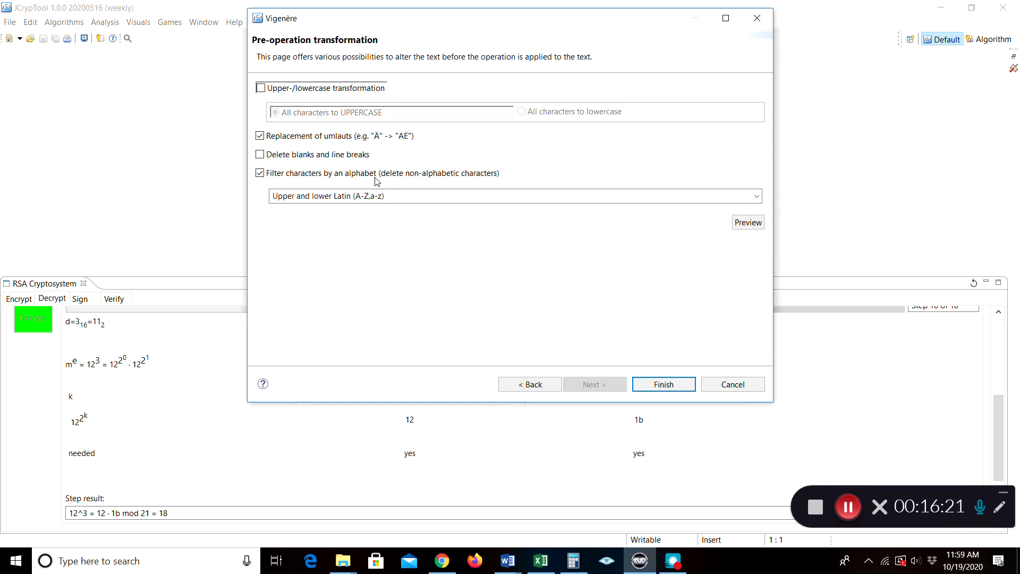
{"action": "left_click", "coordinate": [742, 226]}
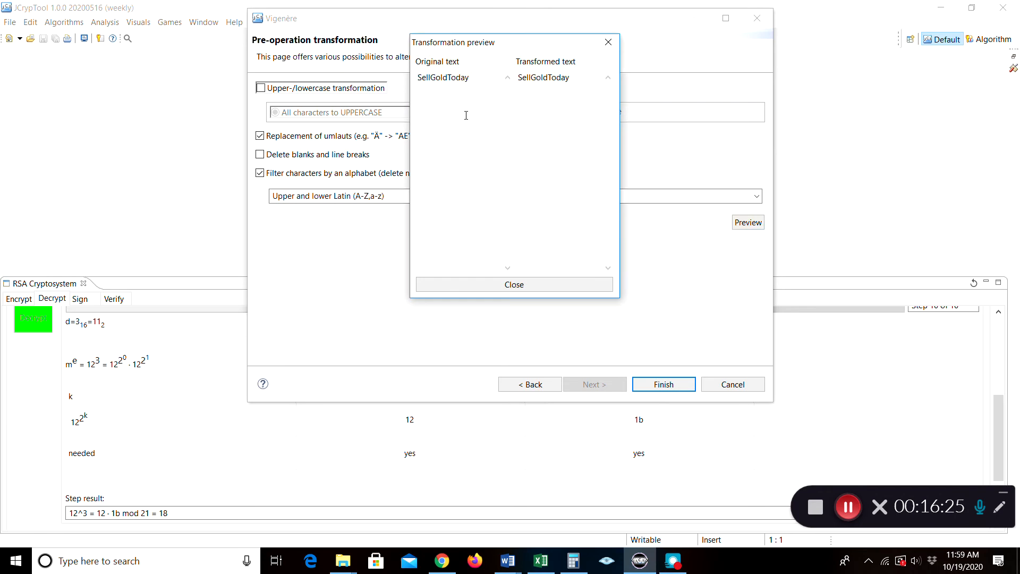
{"action": "left_click", "coordinate": [510, 284]}
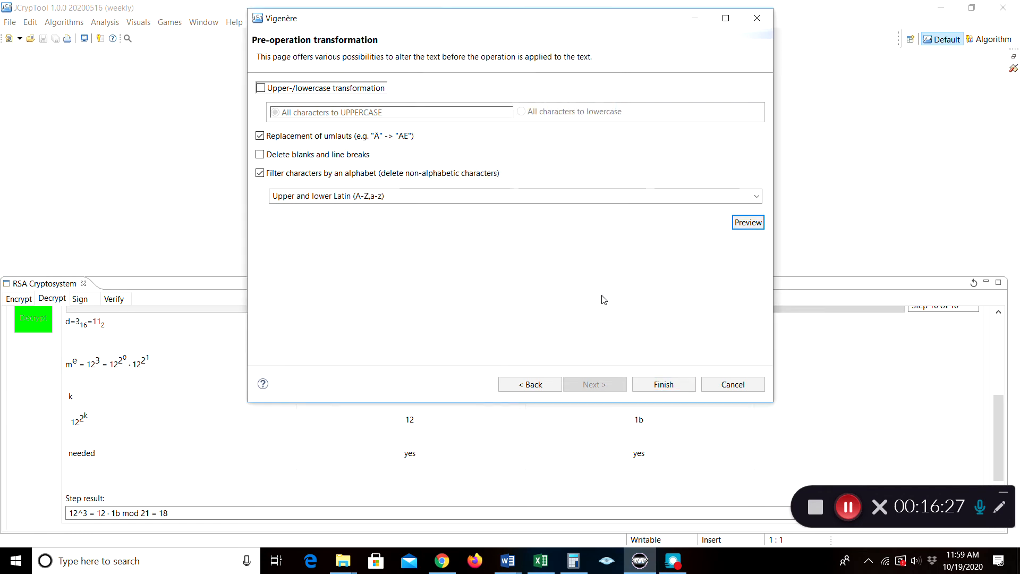
{"action": "left_click", "coordinate": [534, 384]}
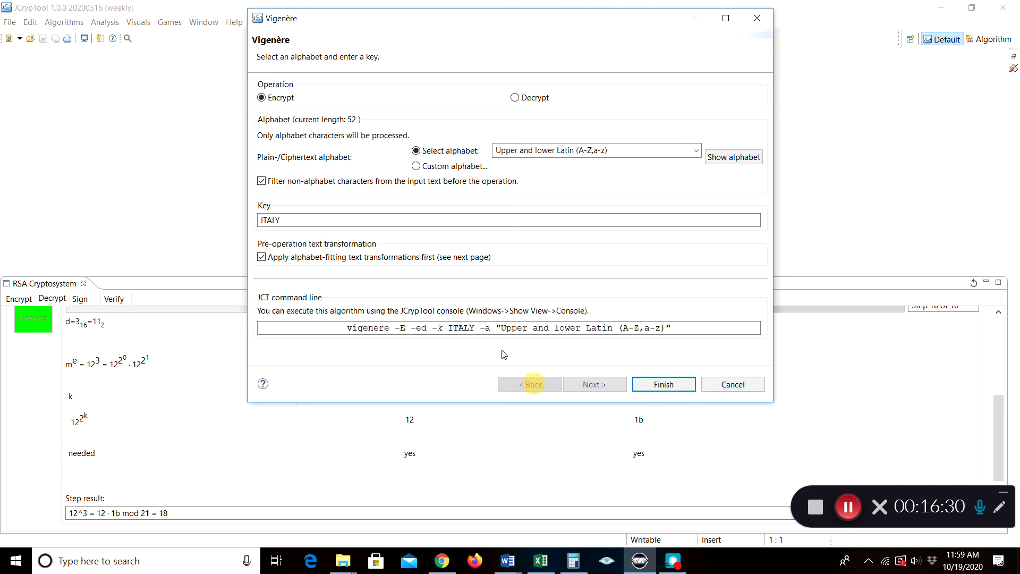
{"action": "left_click", "coordinate": [661, 386]}
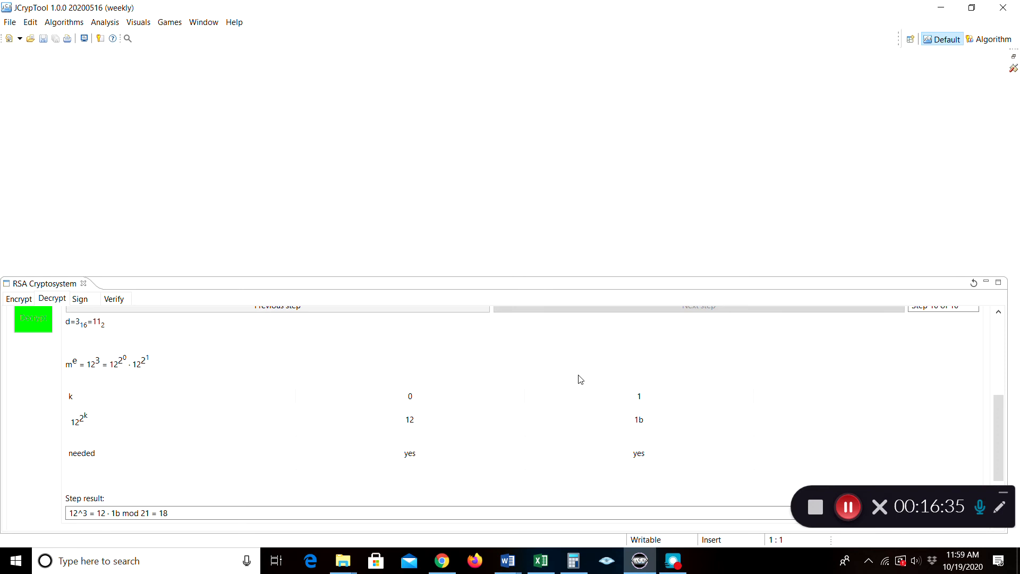
Compare the ciphertext axlwewEdeMlty in out001.txt against the original SellGoldToday file
{"action": "left_click", "coordinate": [976, 42]}
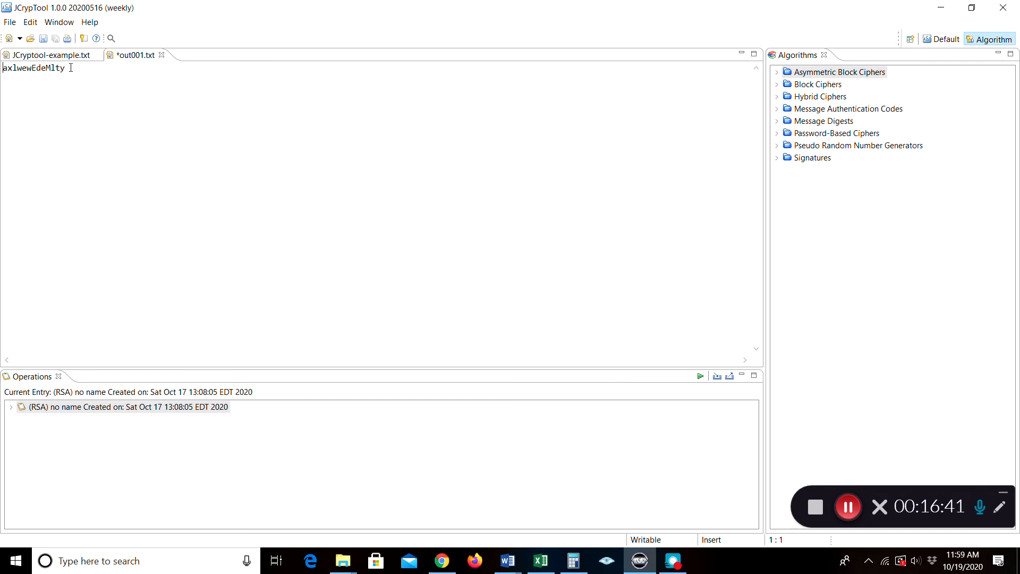
{"action": "left_click_drag", "start_coordinate": [71, 68], "coordinate": [2, 68]}
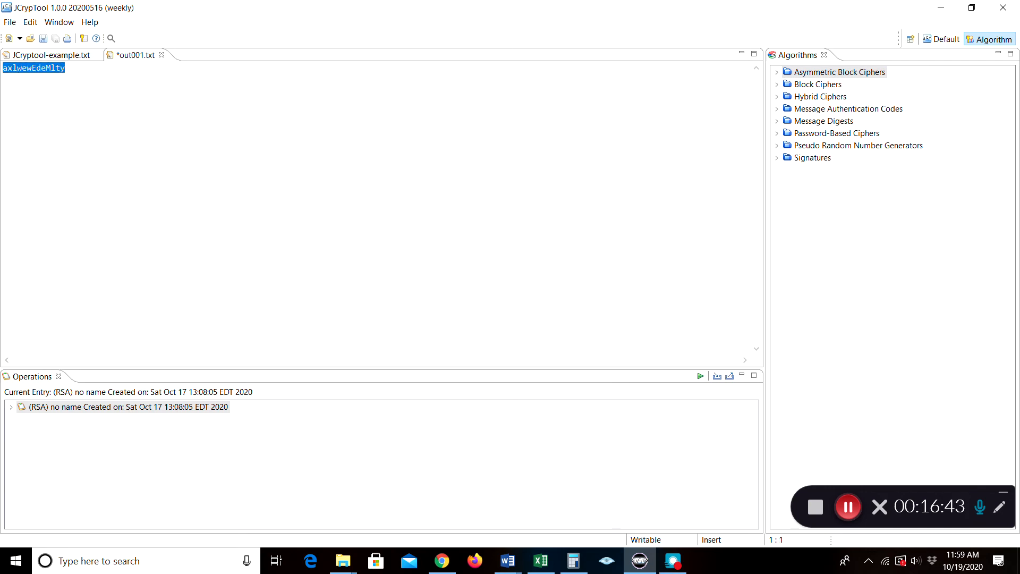
{"action": "left_click", "coordinate": [35, 55]}
{"action": "left_click", "coordinate": [140, 54]}
{"action": "left_click", "coordinate": [83, 72]}
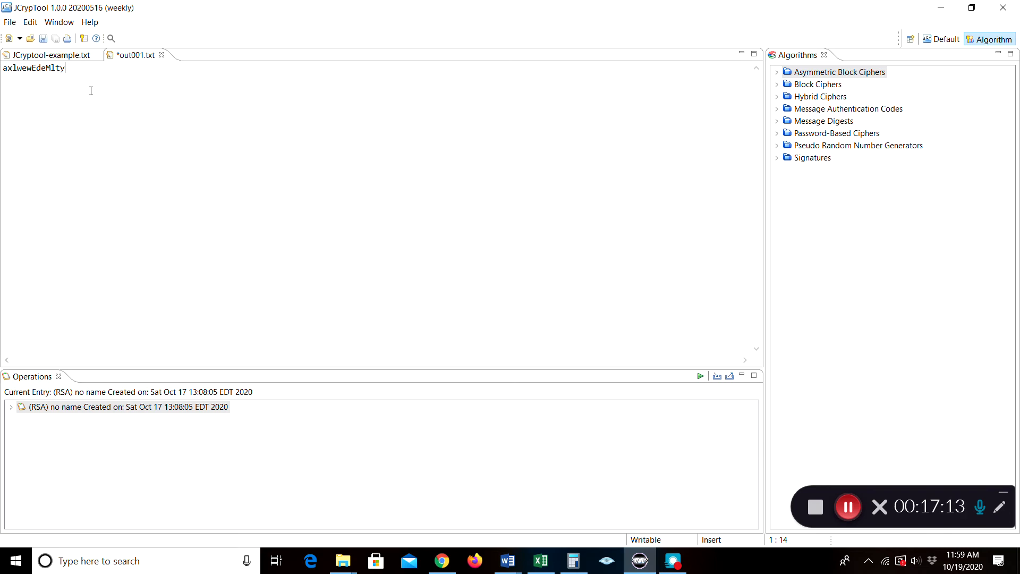
Replace the original file's text with uppercase SELLGOLDTODAY
{"action": "left_click", "coordinate": [53, 55]}
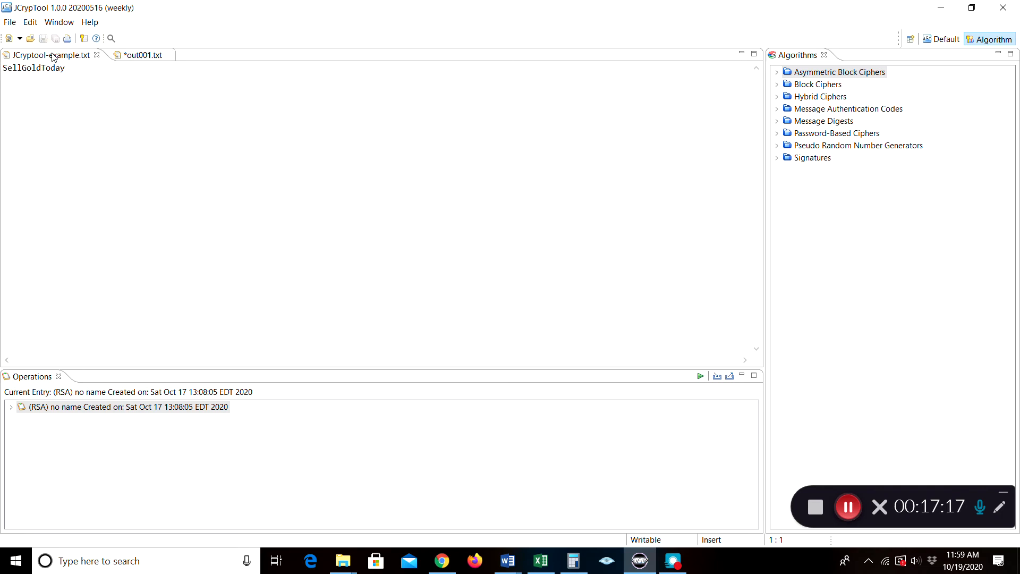
{"action": "left_click_drag", "start_coordinate": [67, 70], "coordinate": [1, 76]}
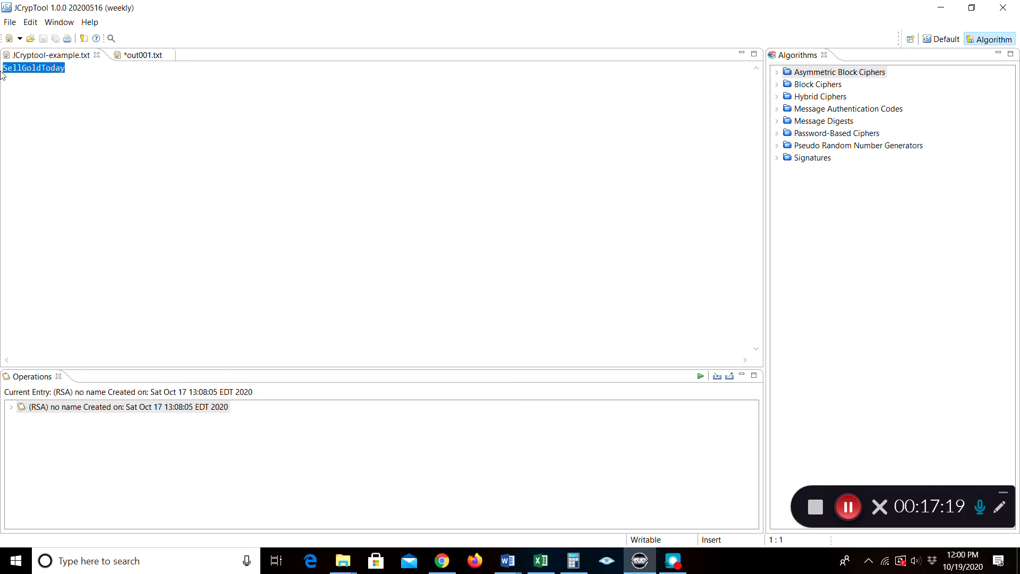
{"action": "type", "text": "SELL"}
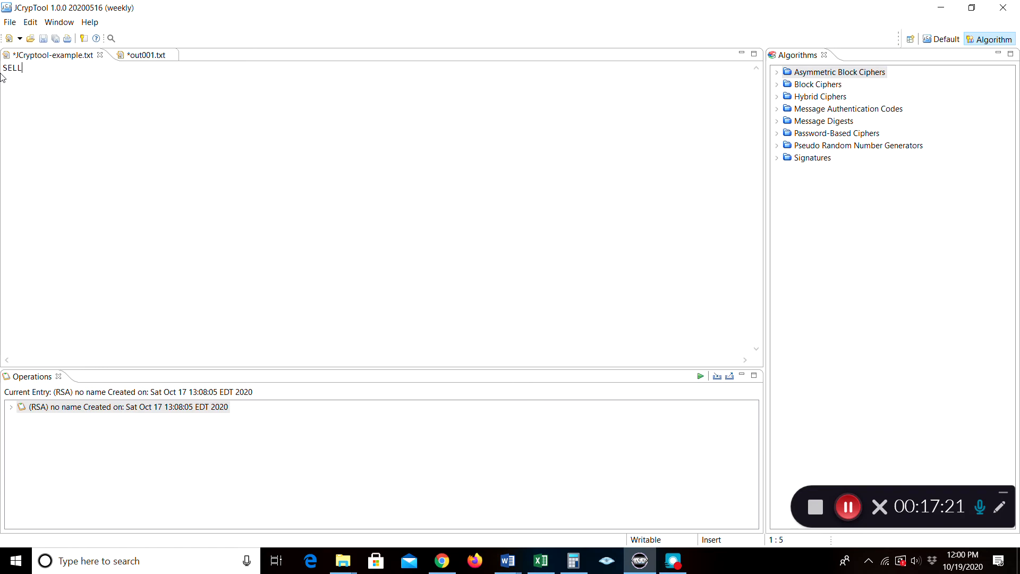
{"action": "type", "text": "GOLDTODAY"}
Run the Vigenère wizard again with the Upper Latin (A-Z) alphabet and key ITALY
{"action": "left_click", "coordinate": [936, 39]}
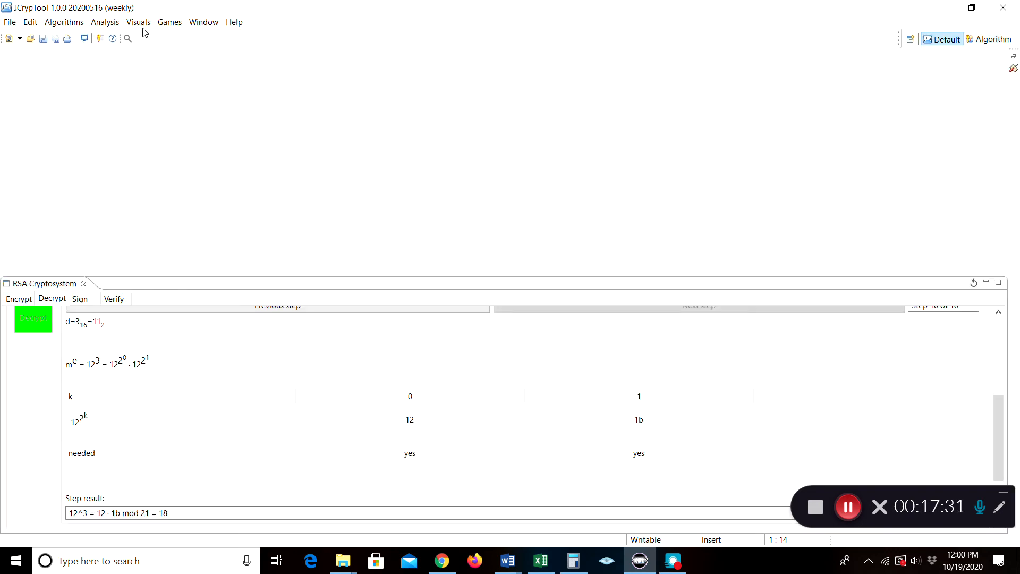
{"action": "left_click", "coordinate": [76, 22]}
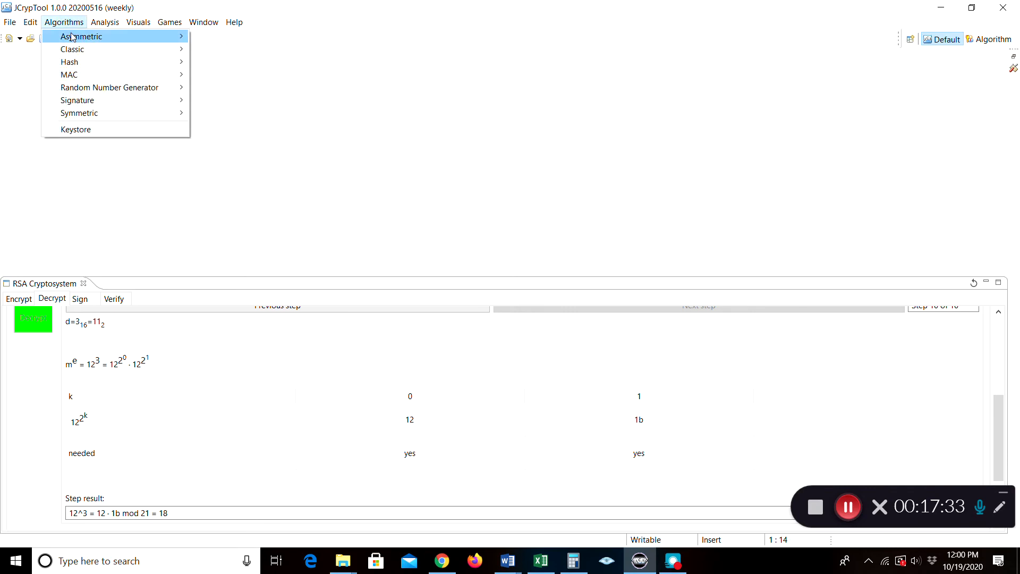
{"action": "mouse_move", "coordinate": [75, 49]}
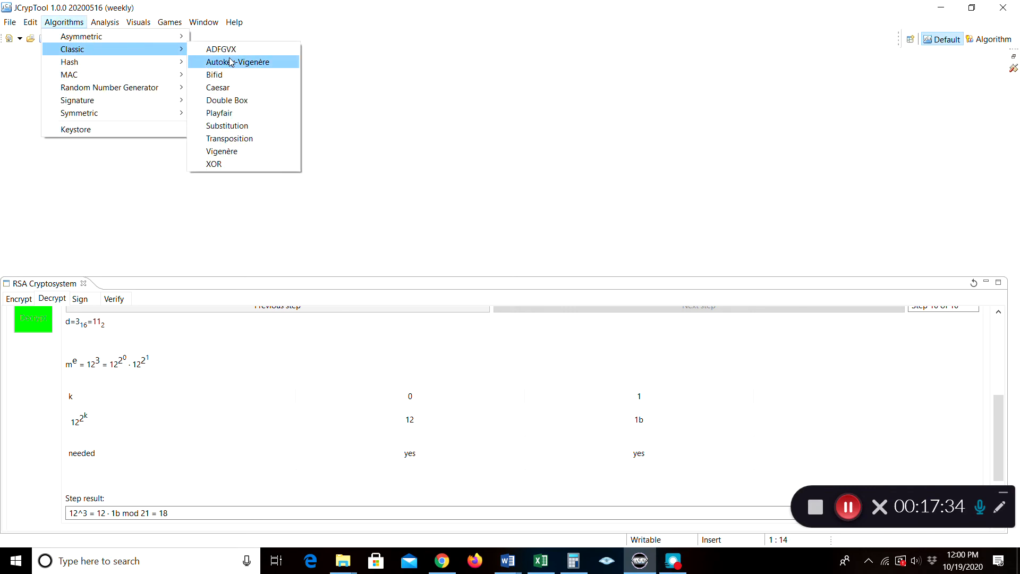
{"action": "left_click", "coordinate": [233, 154]}
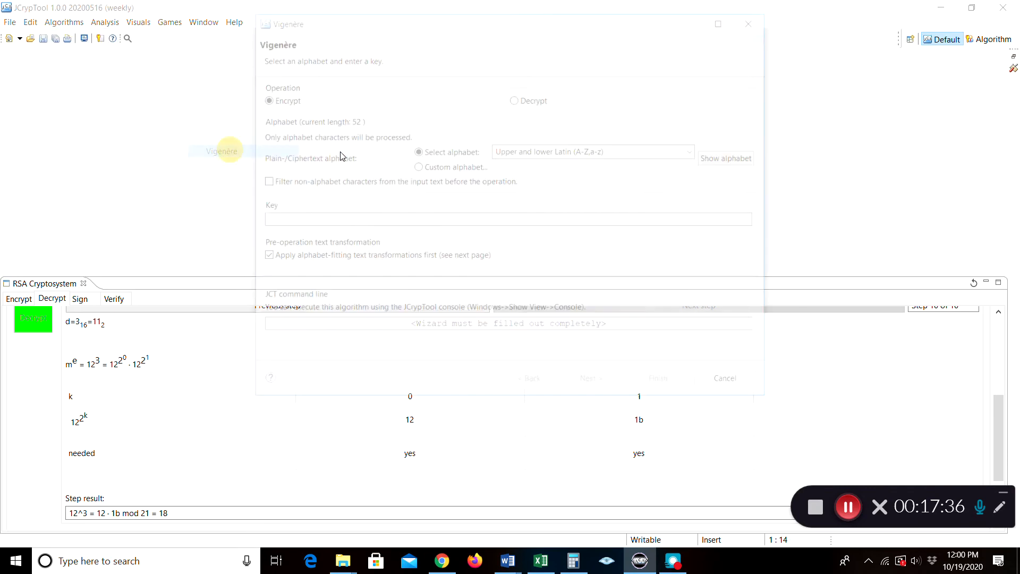
{"action": "left_click", "coordinate": [654, 150]}
{"action": "left_click", "coordinate": [697, 150]}
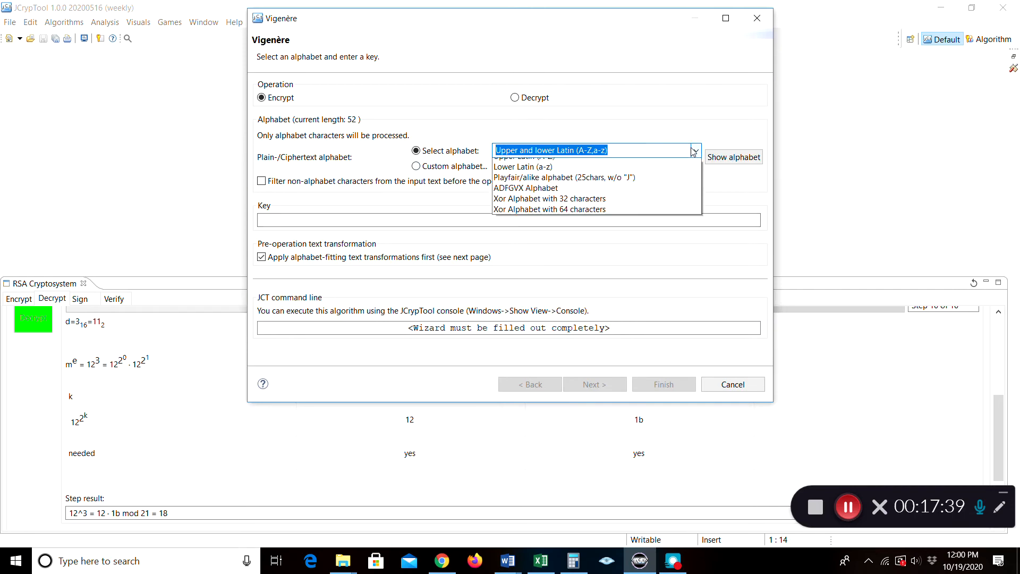
{"action": "left_click", "coordinate": [622, 184]}
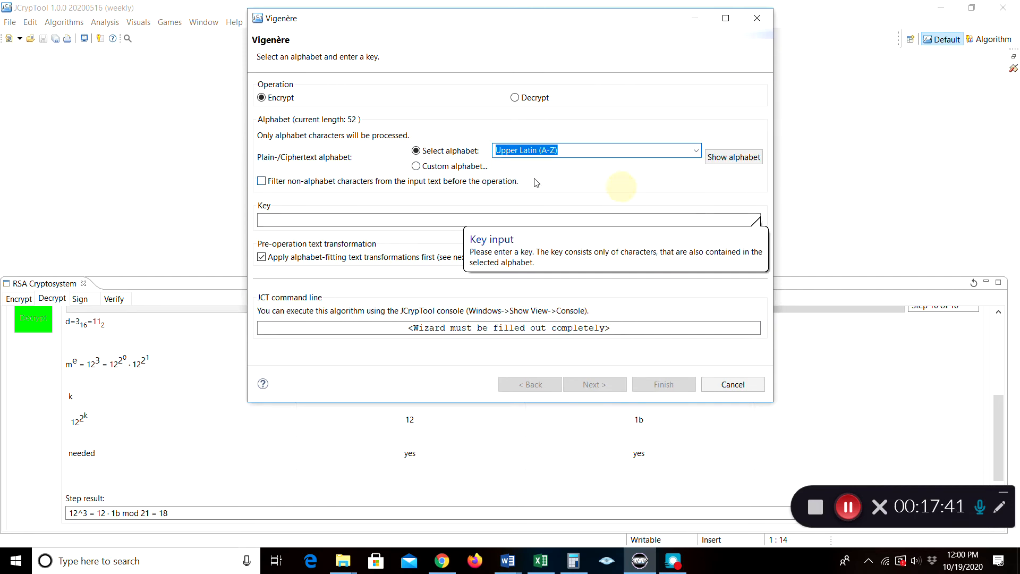
{"action": "left_click", "coordinate": [417, 219]}
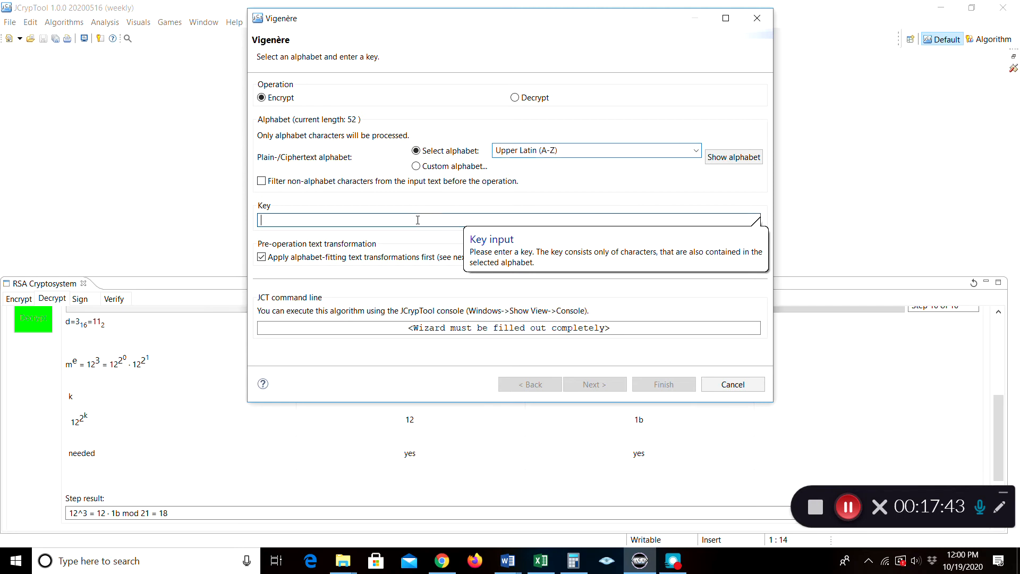
{"action": "type", "text": "ITALY"}
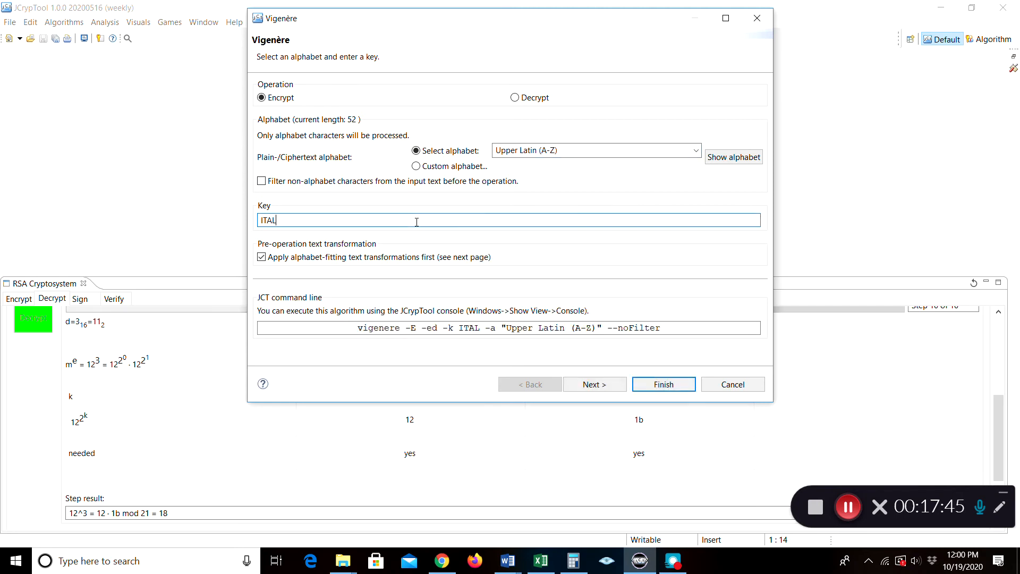
{"action": "left_click", "coordinate": [663, 384]}
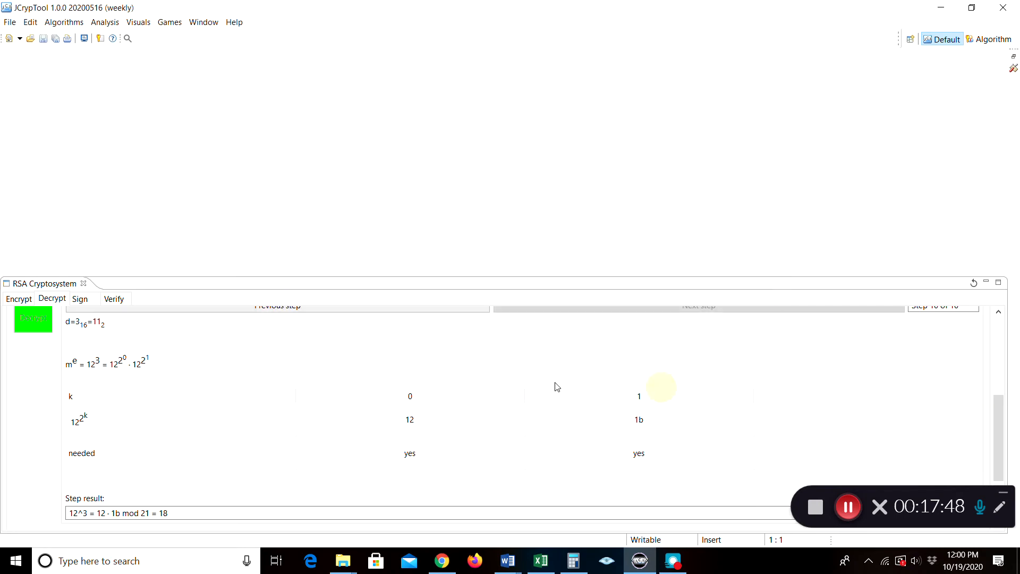
{"action": "left_click", "coordinate": [988, 39]}
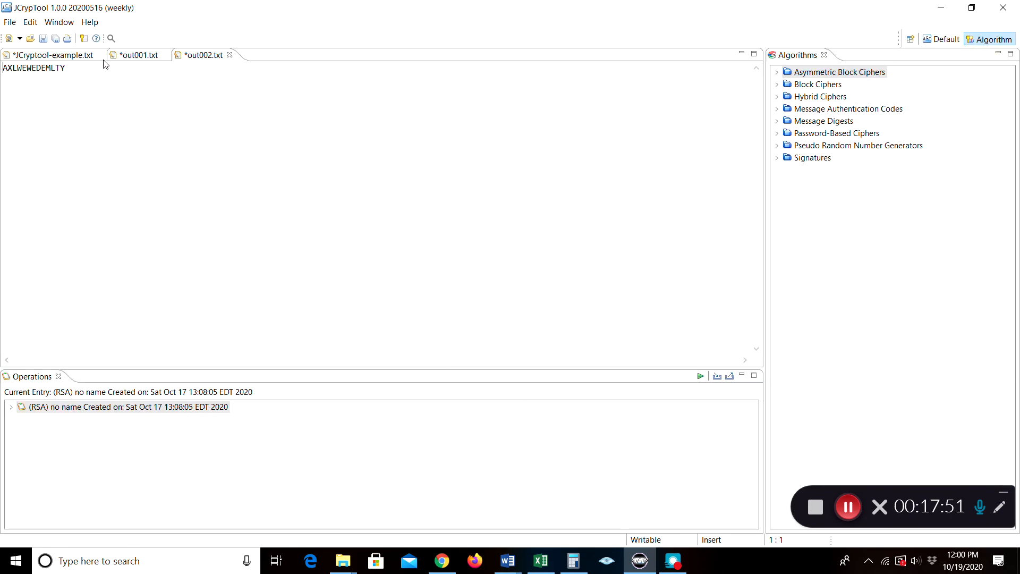
Compare out001.txt with out002.txt, which holds the uppercase ciphertext AXLWEWEDEMLTY
{"action": "left_click", "coordinate": [118, 57]}
{"action": "left_click", "coordinate": [211, 55]}
{"action": "left_click", "coordinate": [848, 505]}
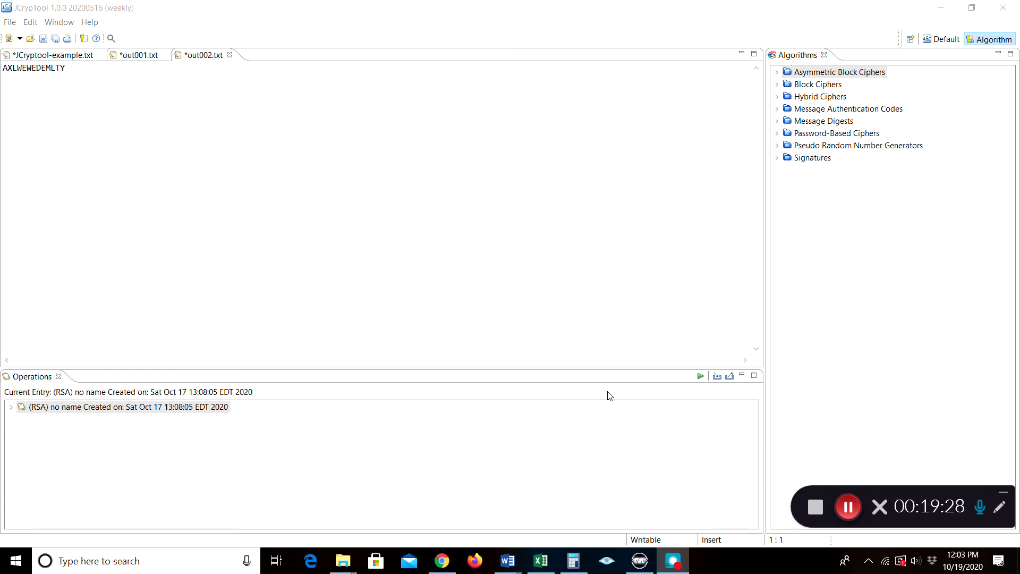
Close out002.txt, out001.txt and JCryptool-example.txt without saving
{"action": "left_click", "coordinate": [229, 56]}
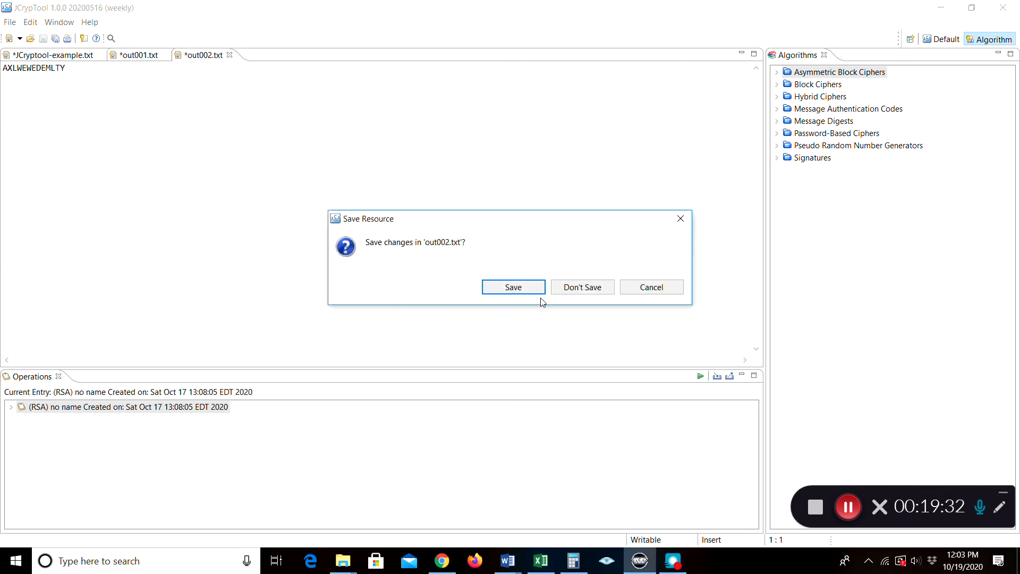
{"action": "left_click", "coordinate": [572, 287]}
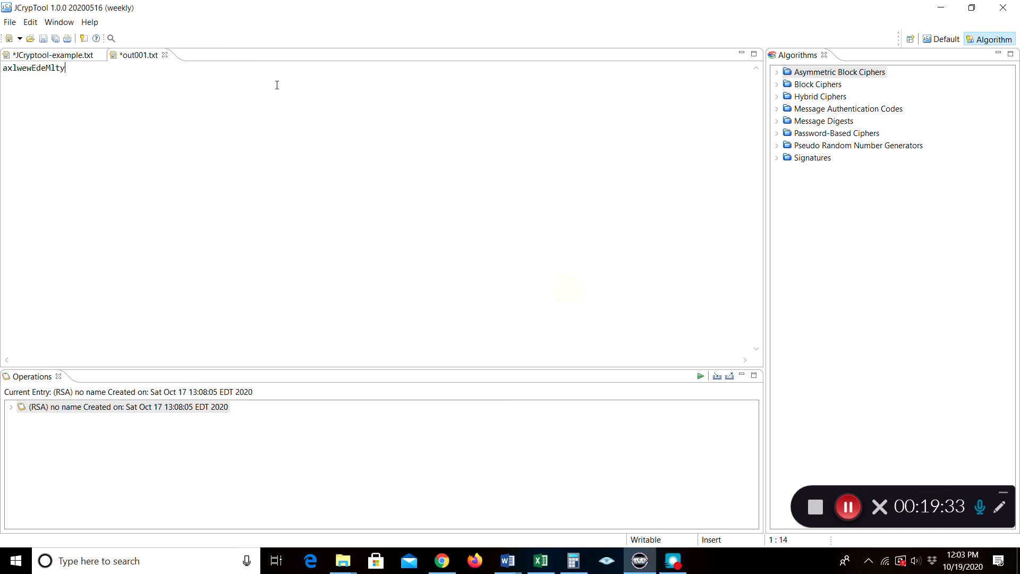
{"action": "left_click", "coordinate": [165, 55]}
{"action": "left_click", "coordinate": [574, 288]}
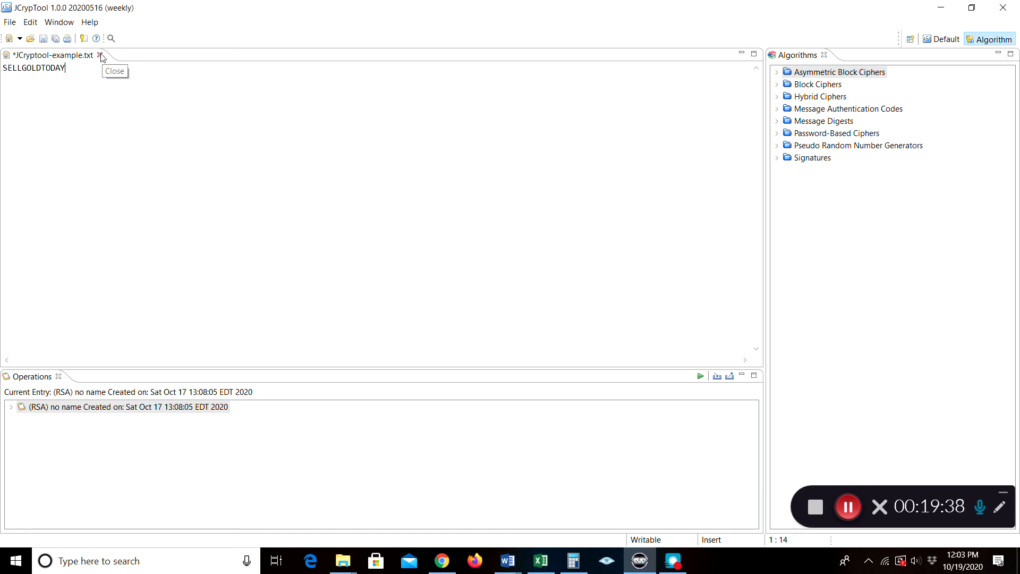
{"action": "left_click", "coordinate": [100, 55]}
{"action": "left_click", "coordinate": [564, 289]}
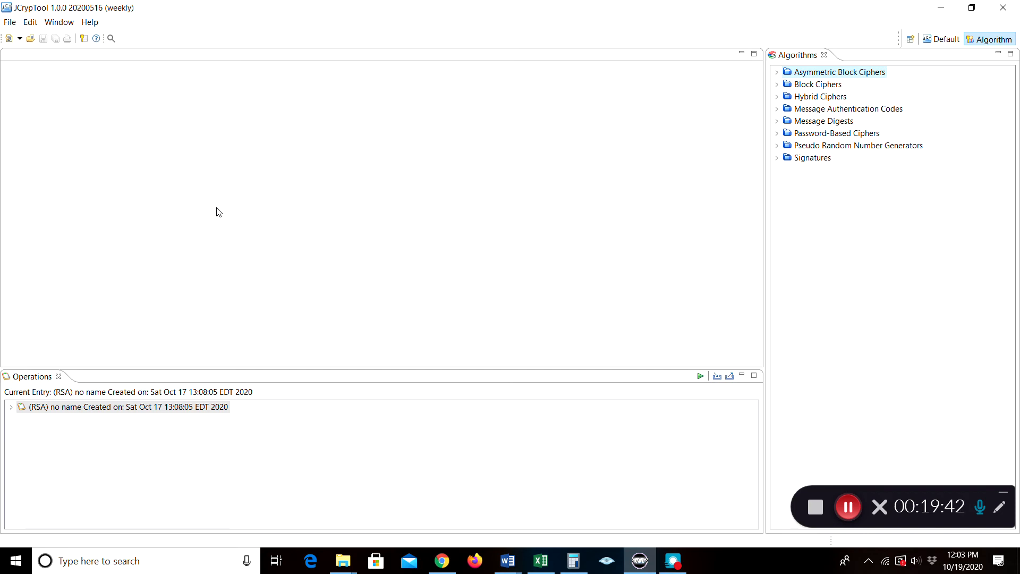
Open JCryptool-example-XOR.txt and switch back to the Default layout
{"action": "left_click", "coordinate": [11, 25]}
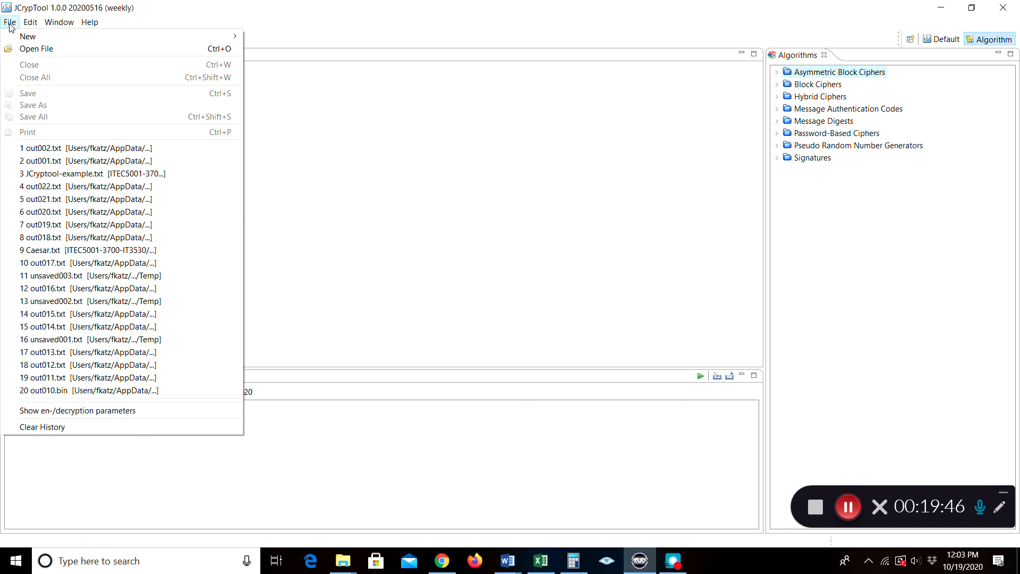
{"action": "left_click", "coordinate": [26, 49]}
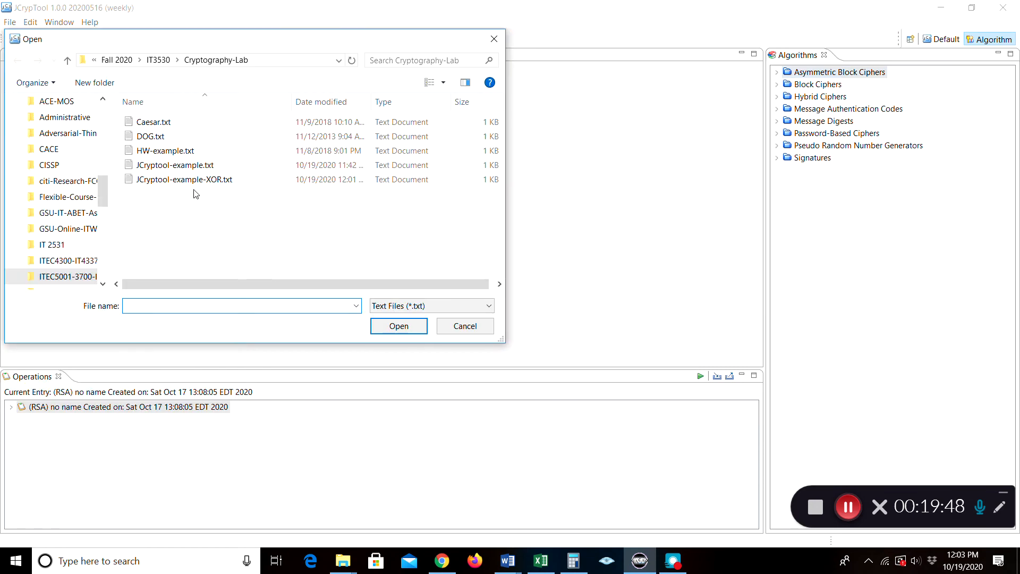
{"action": "left_click", "coordinate": [186, 180]}
{"action": "left_click", "coordinate": [393, 325]}
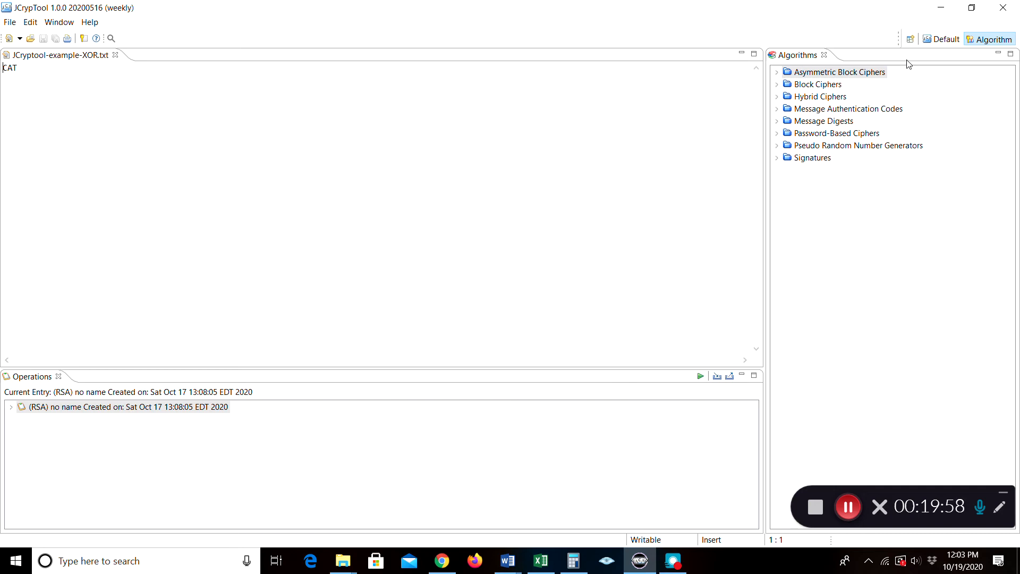
{"action": "left_click", "coordinate": [941, 39]}
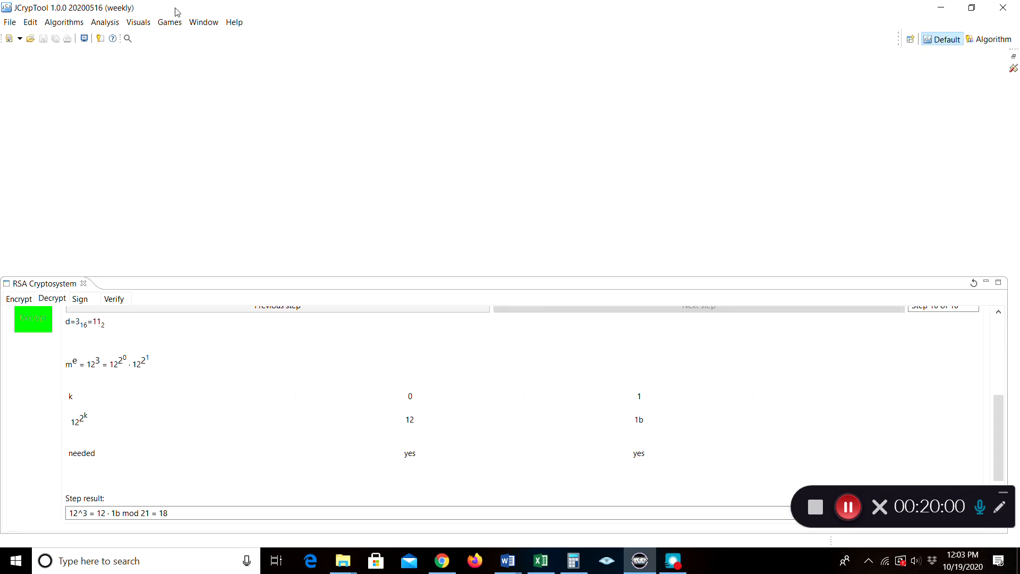
XOR-encrypt CAT with key BET using the 32-character Xor Alphabet
{"action": "left_click", "coordinate": [63, 23]}
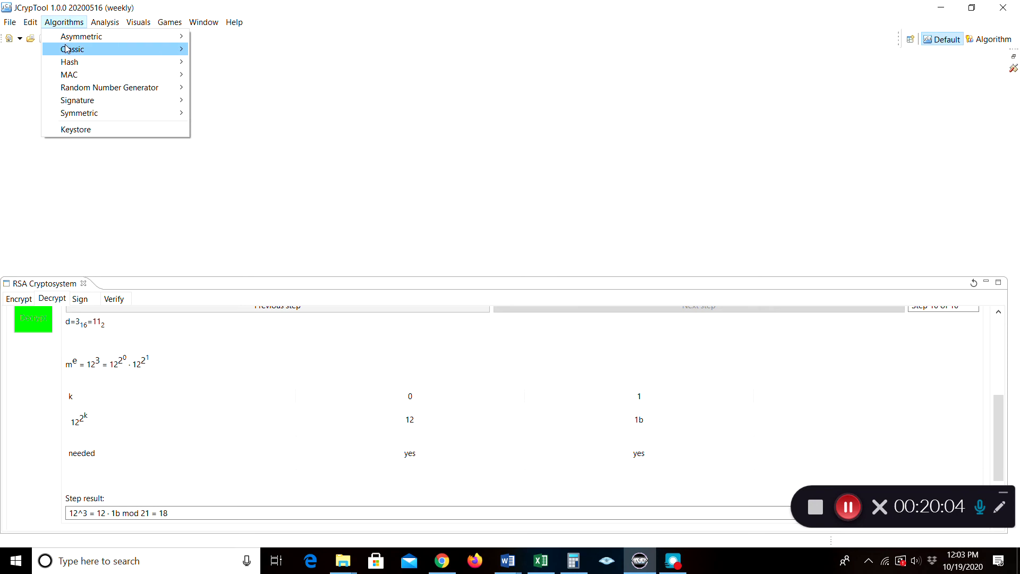
{"action": "mouse_move", "coordinate": [67, 50]}
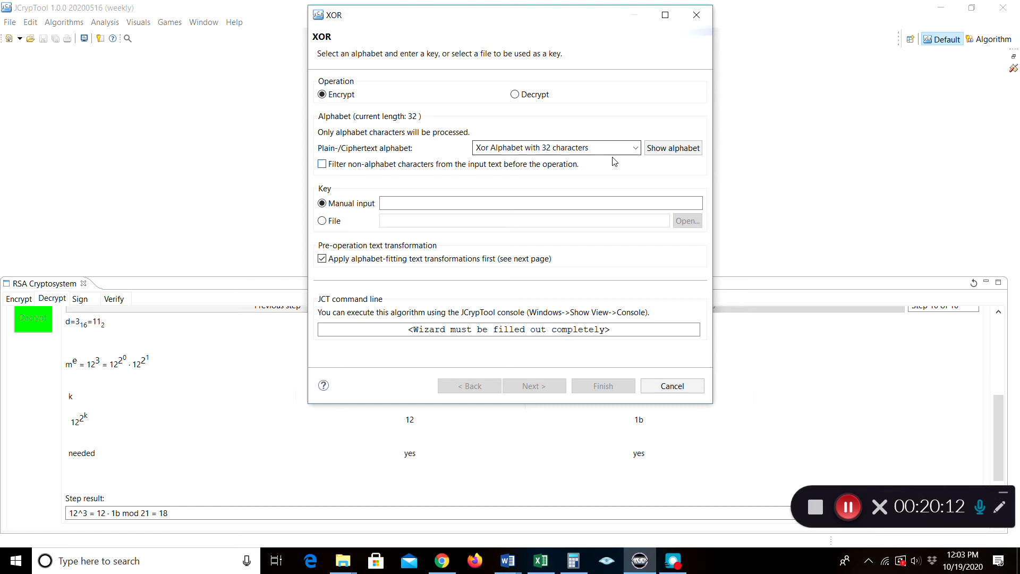
{"action": "left_click", "coordinate": [636, 149]}
{"action": "left_click", "coordinate": [637, 150]}
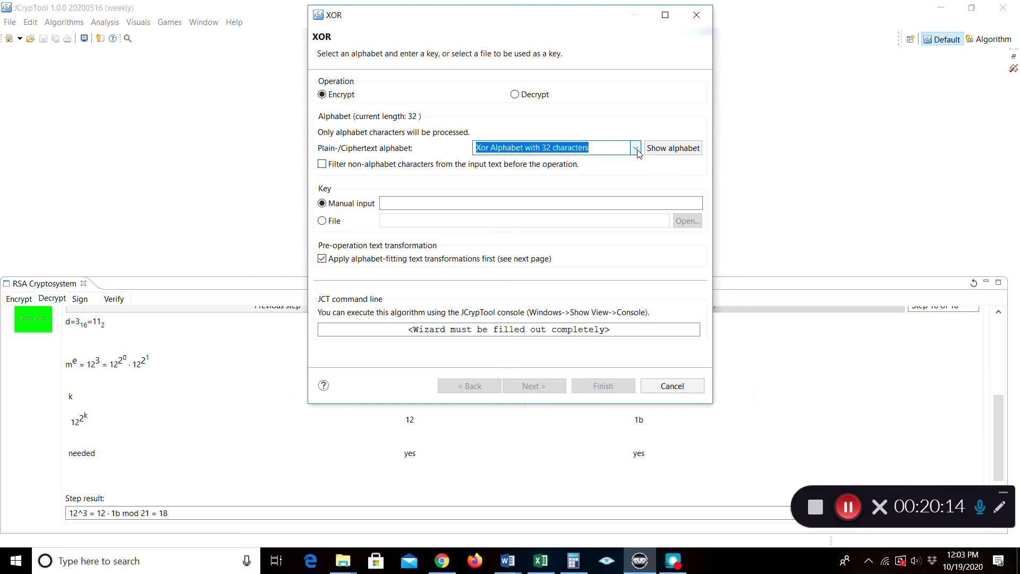
{"action": "left_click", "coordinate": [648, 151]}
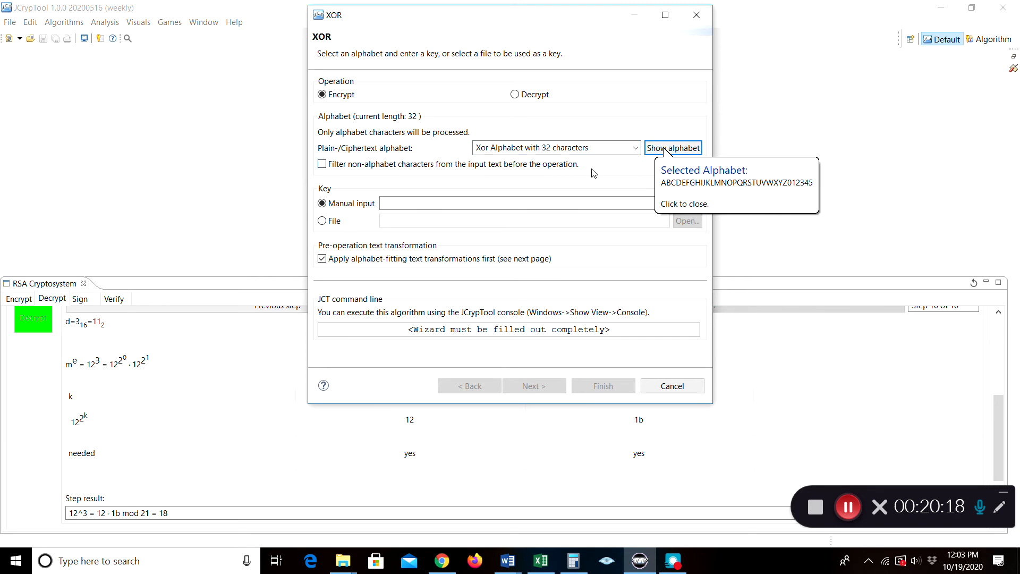
{"action": "left_click", "coordinate": [732, 203]}
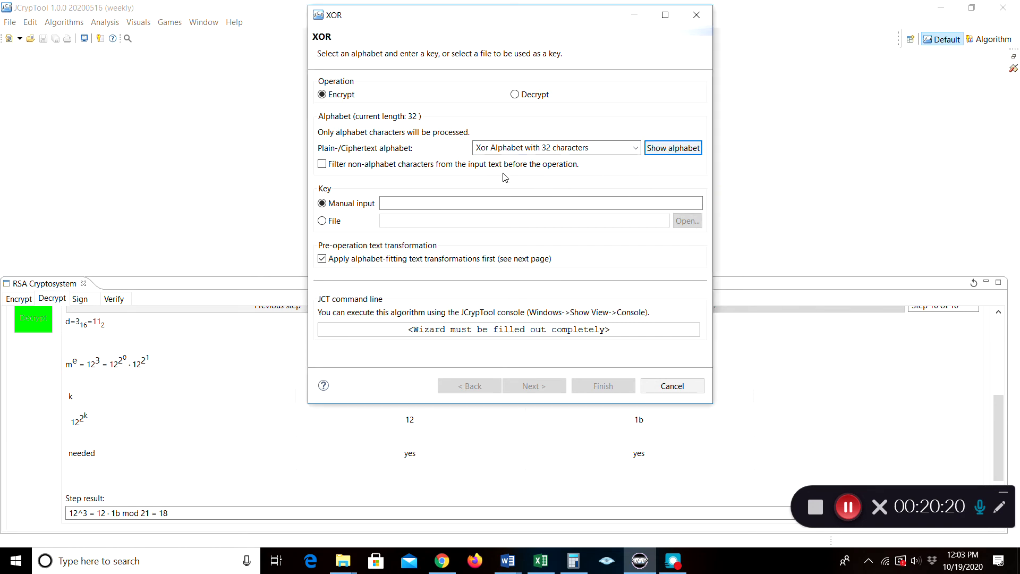
{"action": "left_click", "coordinate": [447, 205]}
{"action": "type", "text": "BET"}
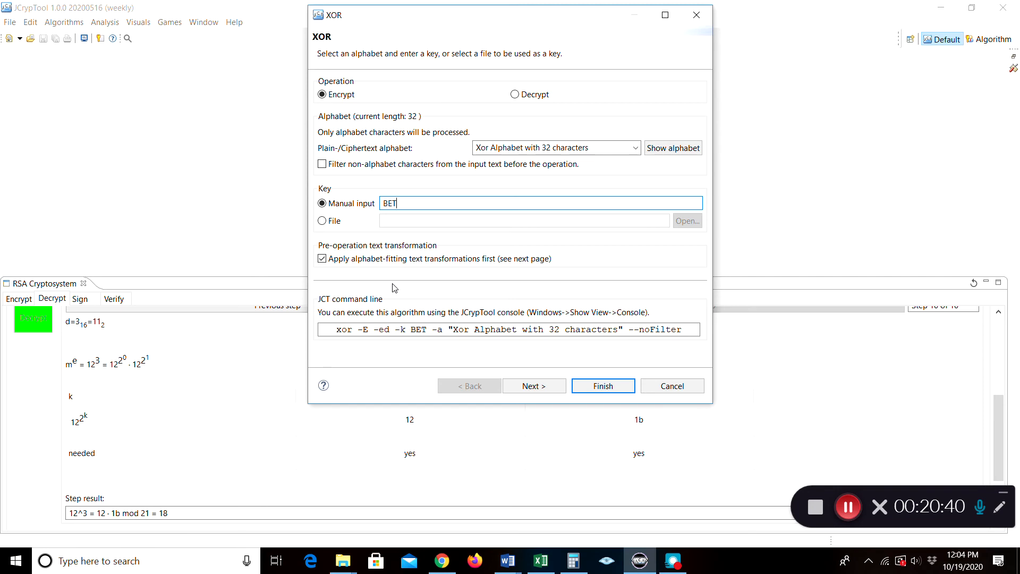
{"action": "left_click", "coordinate": [602, 387]}
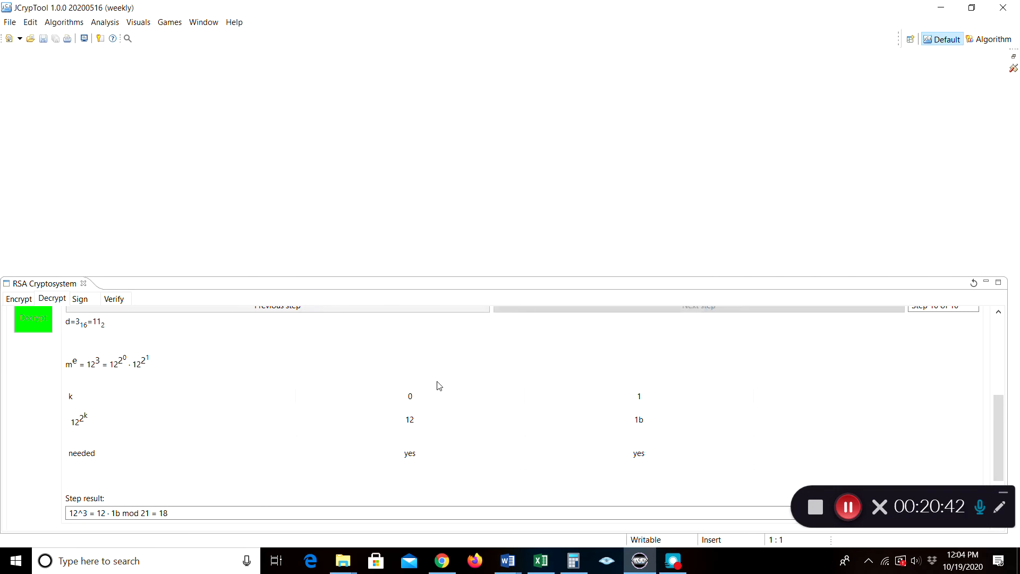
View the XOR result DEA in out003.txt, then switch to the browser
{"action": "left_click", "coordinate": [987, 40]}
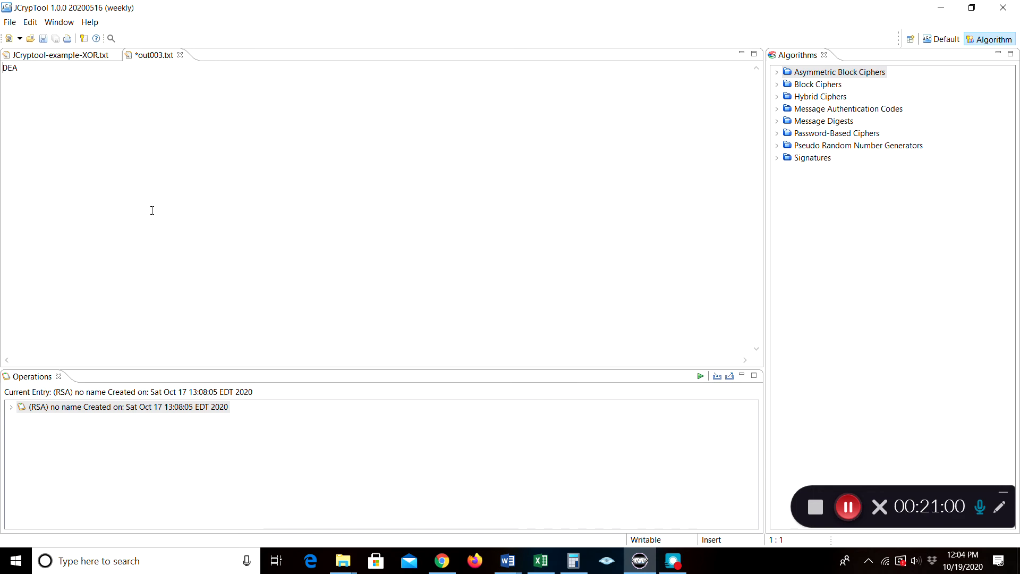
{"action": "left_click", "coordinate": [442, 560]}
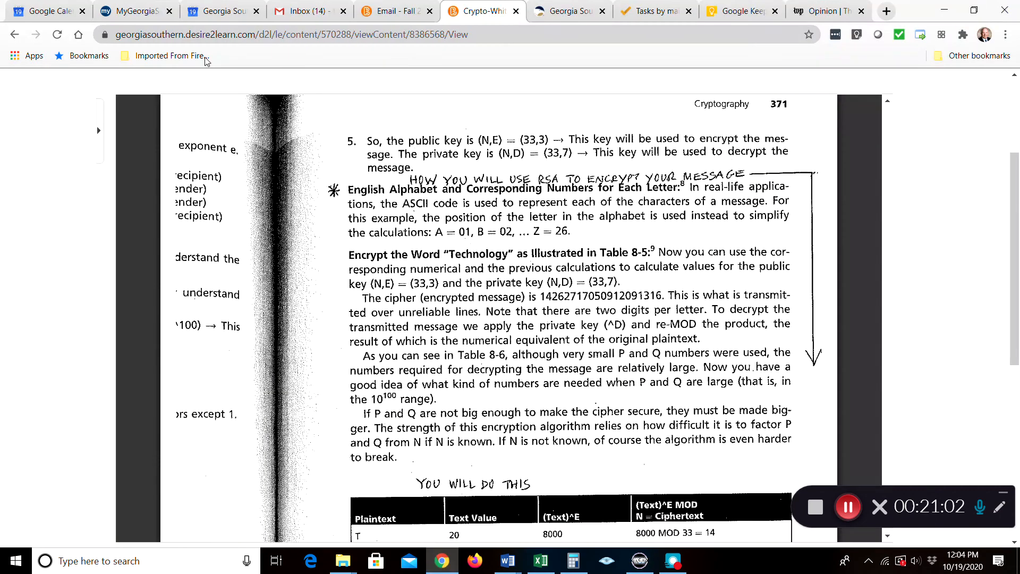
Search Google for 'convert text to hexadecimal format' and open the Online-toolz Text to Hex Converter
{"action": "left_click", "coordinate": [886, 11]}
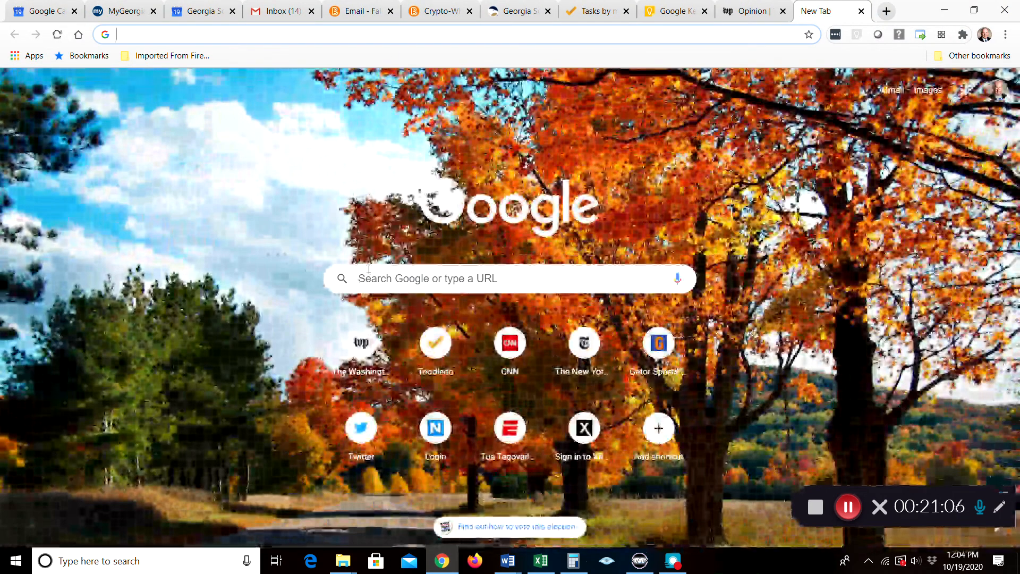
{"action": "left_click", "coordinate": [369, 276]}
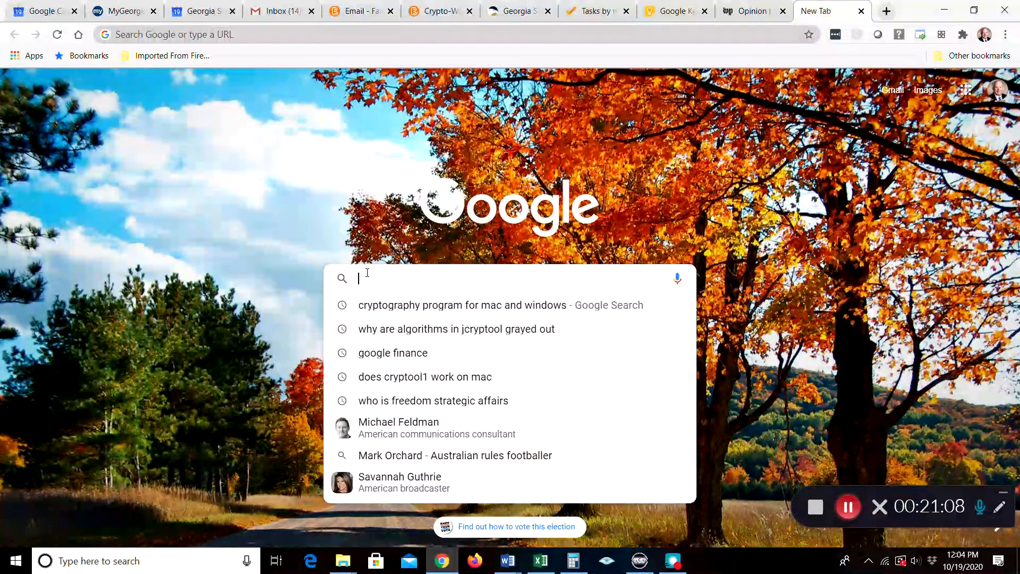
{"action": "left_click", "coordinate": [372, 279]}
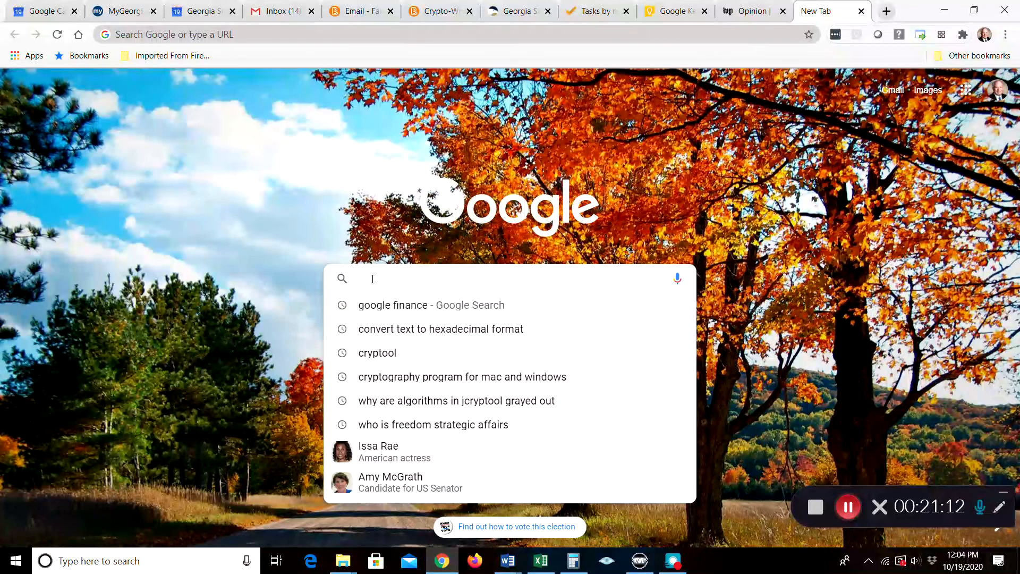
{"action": "left_click", "coordinate": [401, 328]}
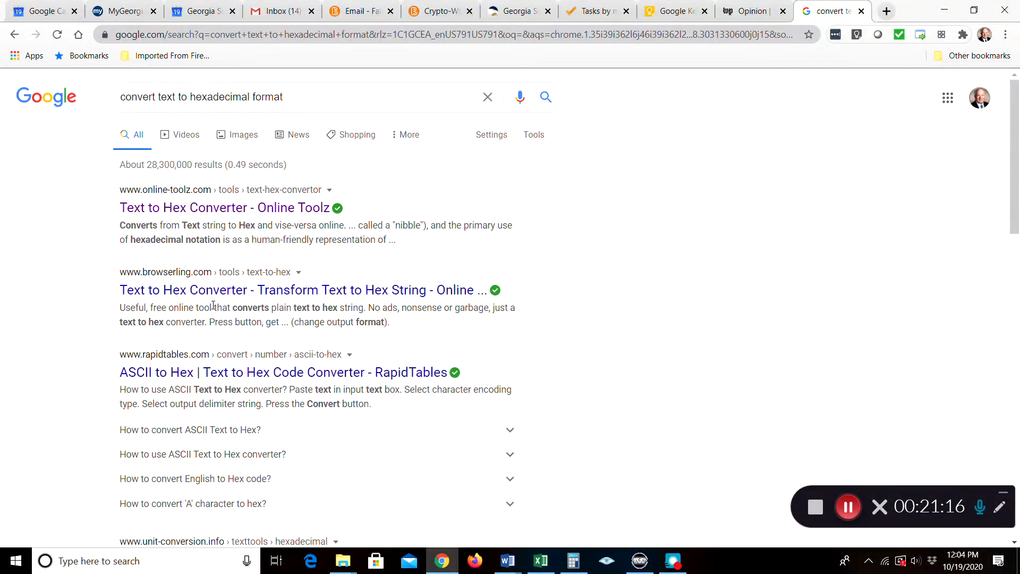
{"action": "left_click", "coordinate": [180, 209]}
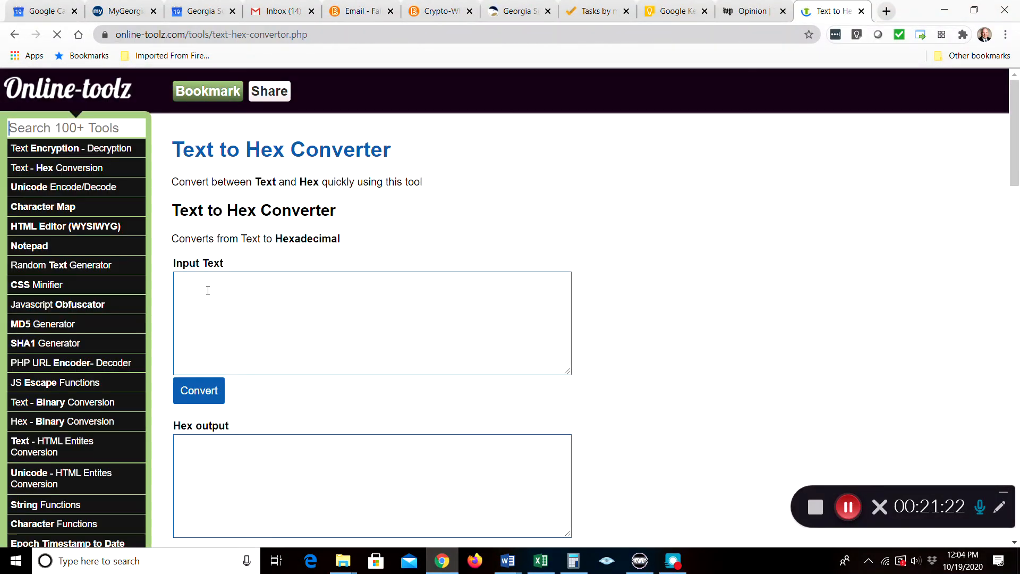
{"action": "left_click", "coordinate": [208, 290]}
Convert DEA to hexadecimal, getting 444541, and return to JCrypTool
{"action": "type", "text": "DEA"}
{"action": "left_click", "coordinate": [198, 391]}
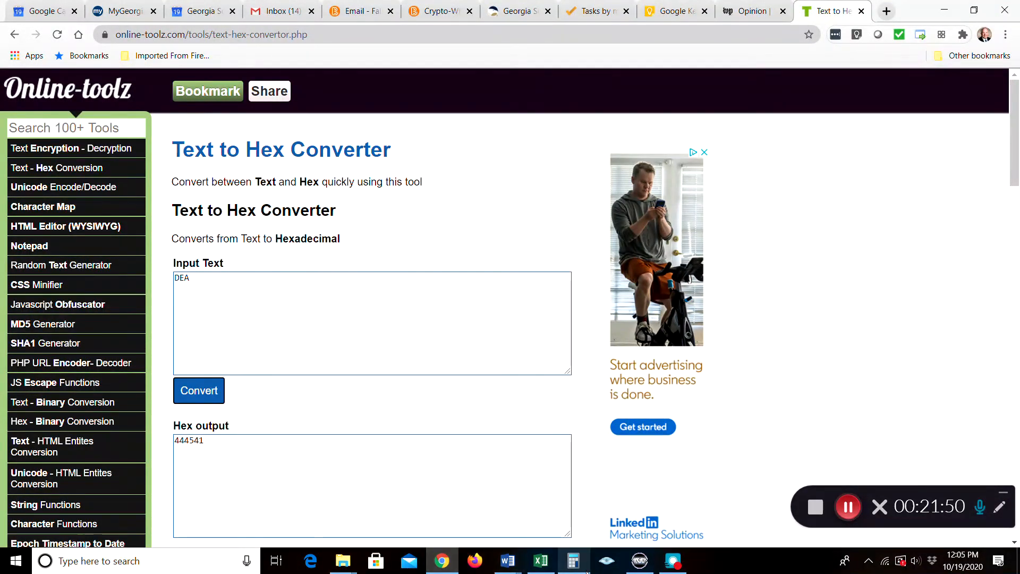
{"action": "left_click", "coordinate": [641, 569]}
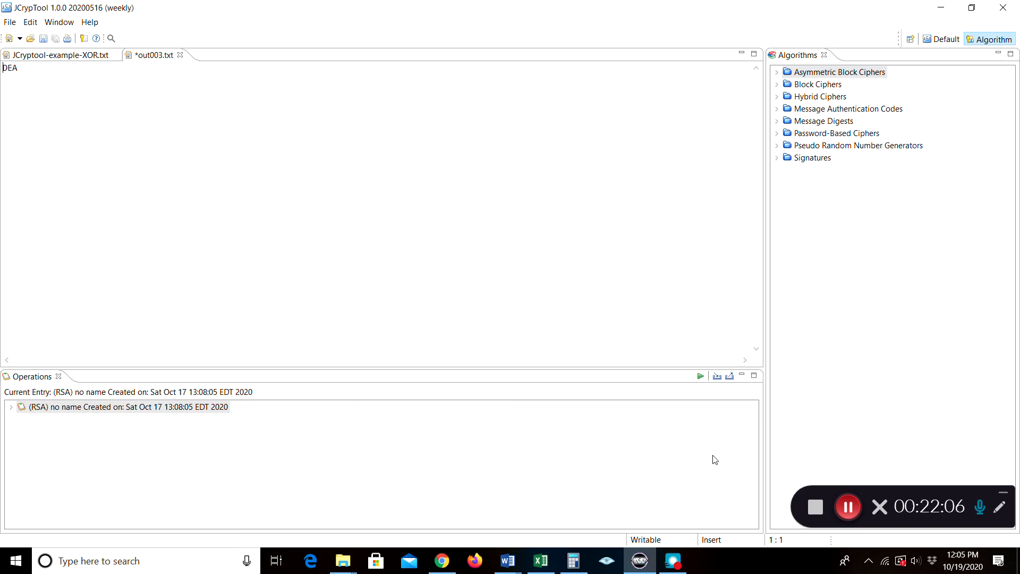
{"action": "left_click", "coordinate": [855, 507]}
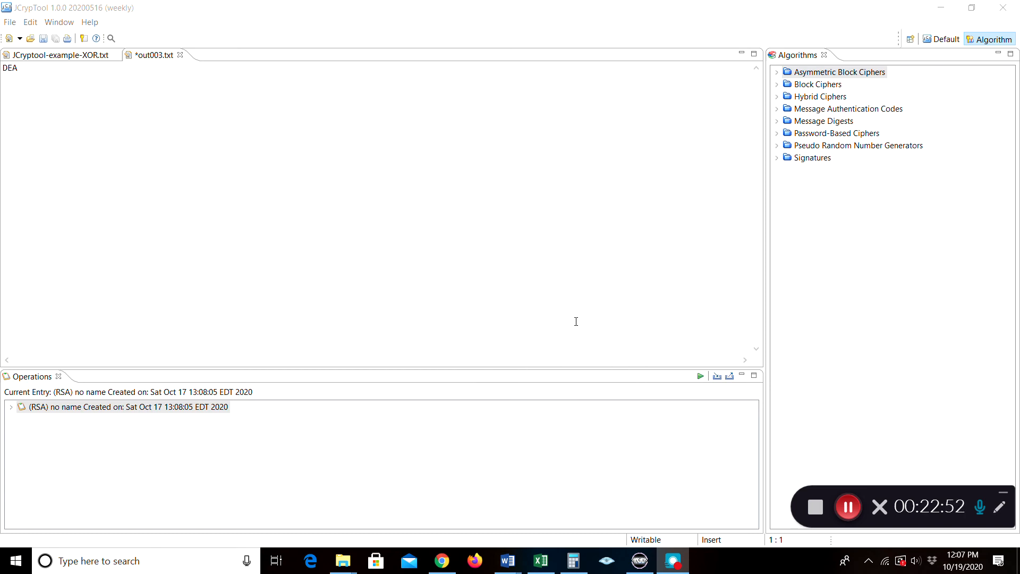
{"action": "left_click", "coordinate": [848, 506]}
Close out003.txt without saving its changes, then close the XOR example file
{"action": "left_click", "coordinate": [844, 510]}
{"action": "left_click", "coordinate": [181, 56]}
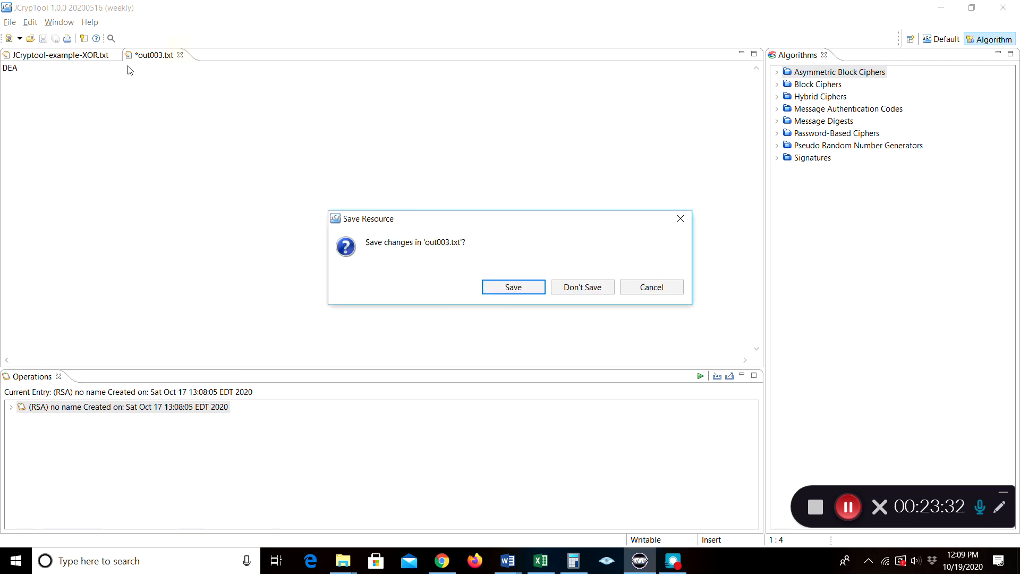
{"action": "left_click", "coordinate": [589, 293]}
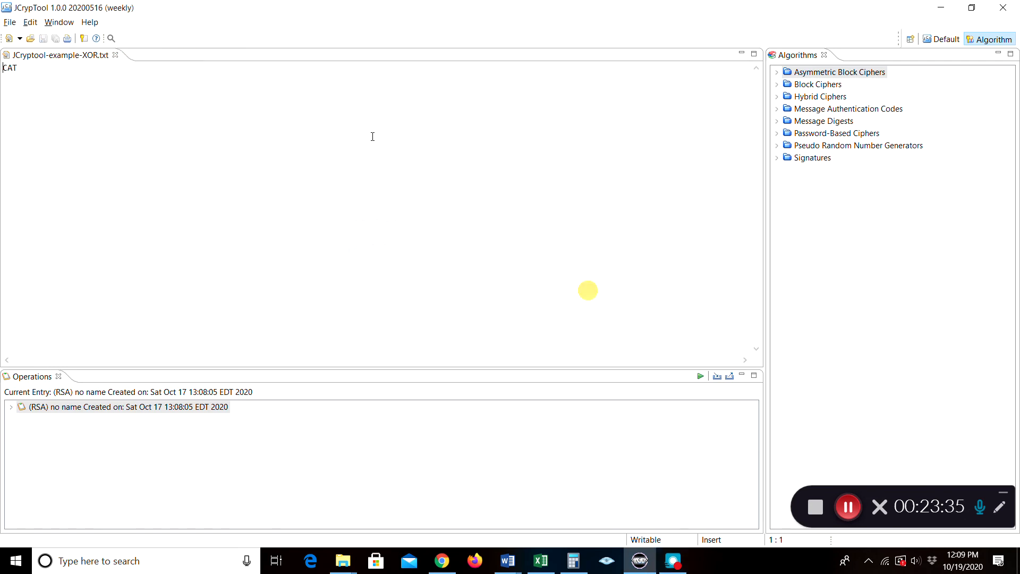
{"action": "left_click", "coordinate": [115, 56]}
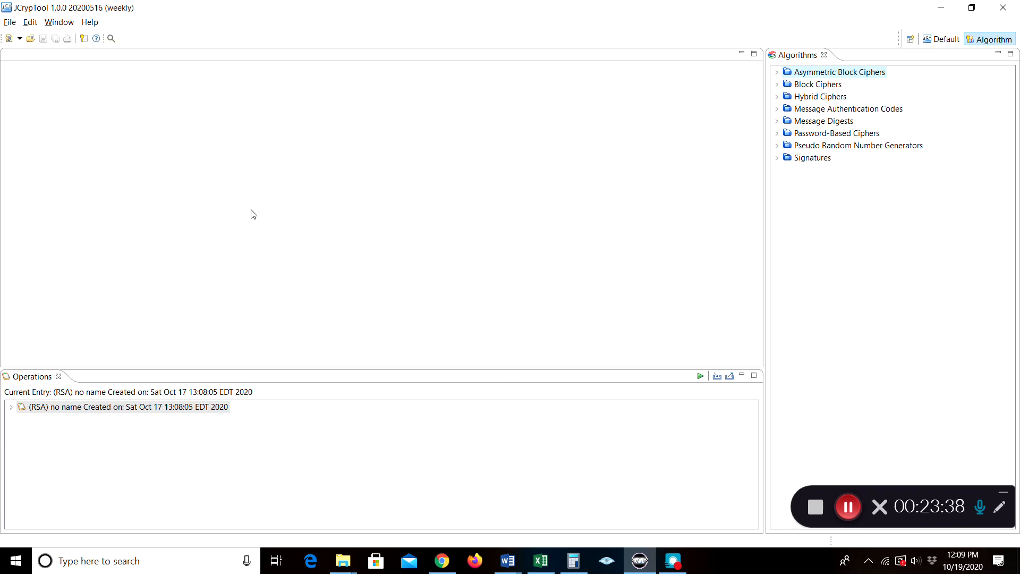
Open JCryptool-example-Viznay.txt and switch to the Default perspective
{"action": "left_click", "coordinate": [10, 22]}
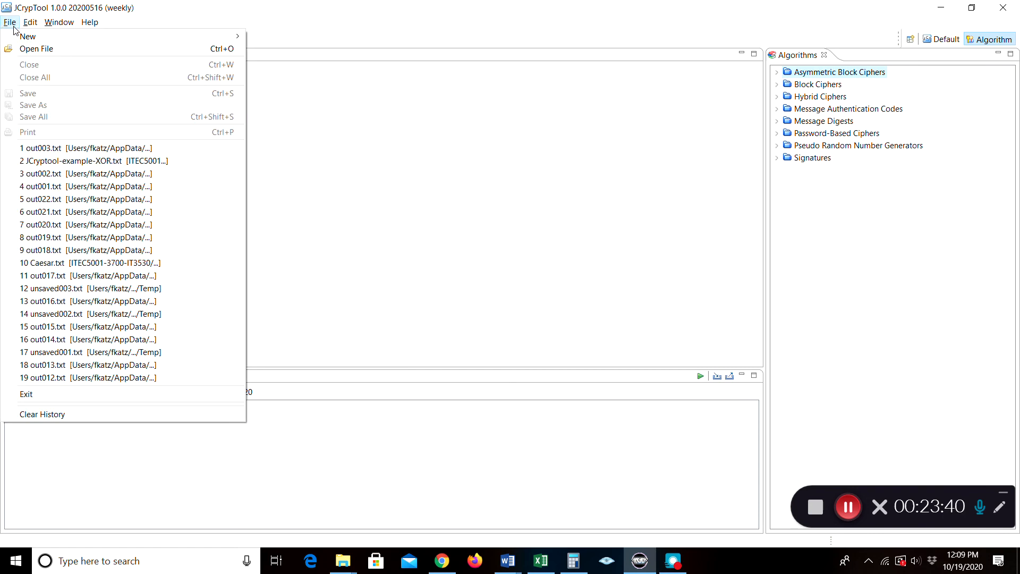
{"action": "left_click", "coordinate": [24, 49]}
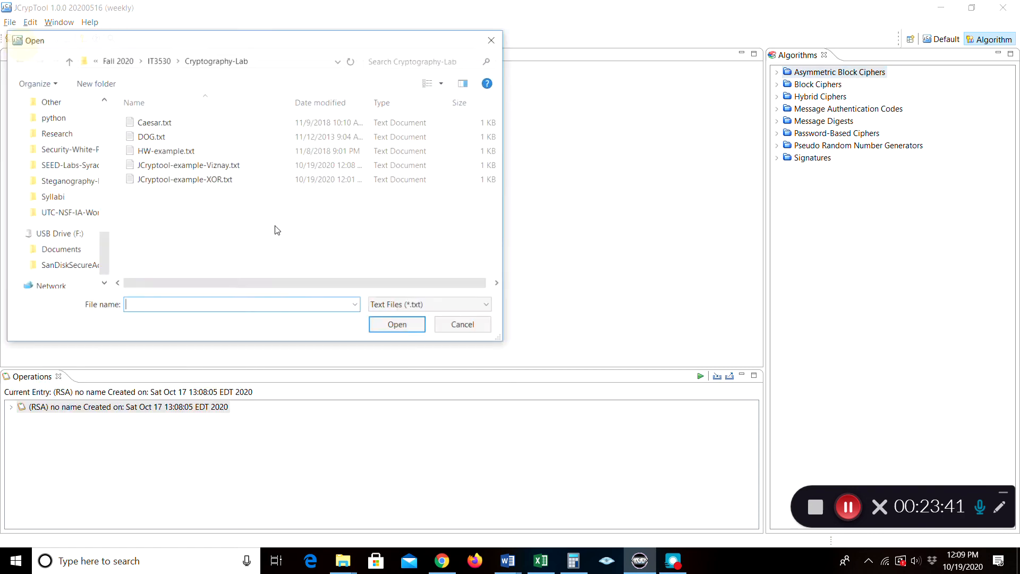
{"action": "left_click", "coordinate": [190, 166]}
{"action": "left_click", "coordinate": [399, 326]}
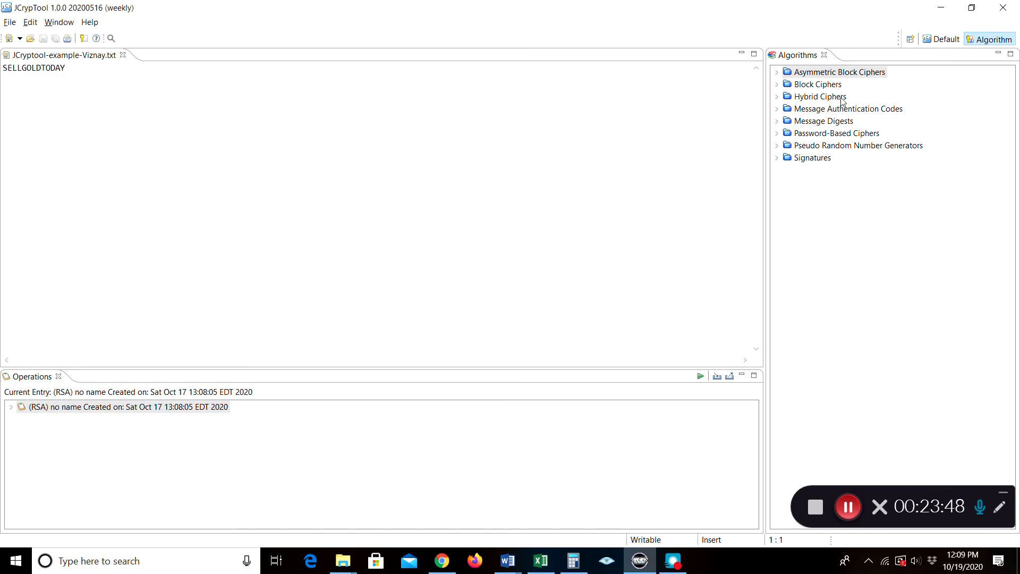
{"action": "left_click", "coordinate": [942, 39]}
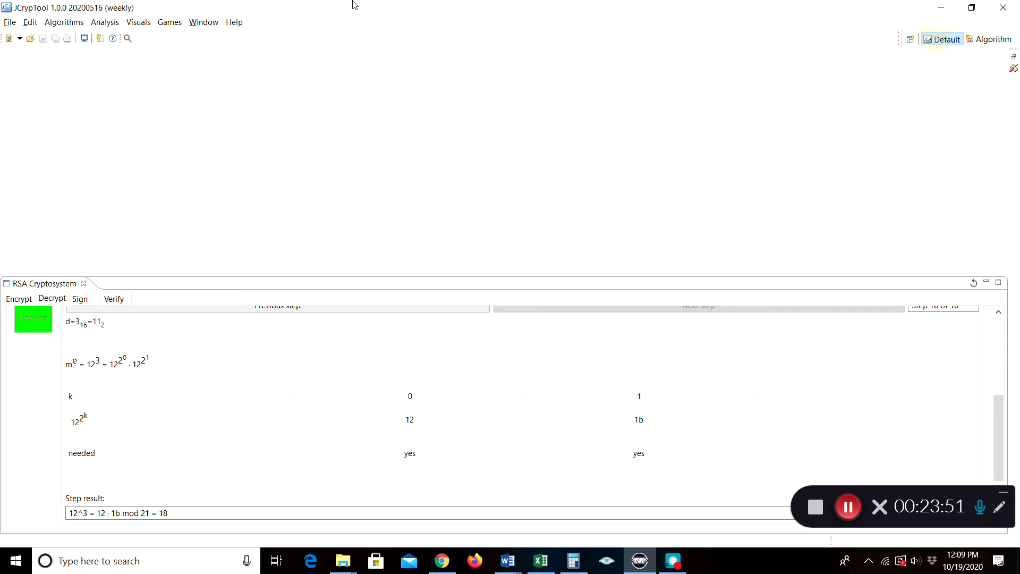
Vigenère-encrypt SELLGOLDTODAY with key ITALY over Upper Latin (A-Z), then show the Algorithm perspective
{"action": "left_click", "coordinate": [66, 24]}
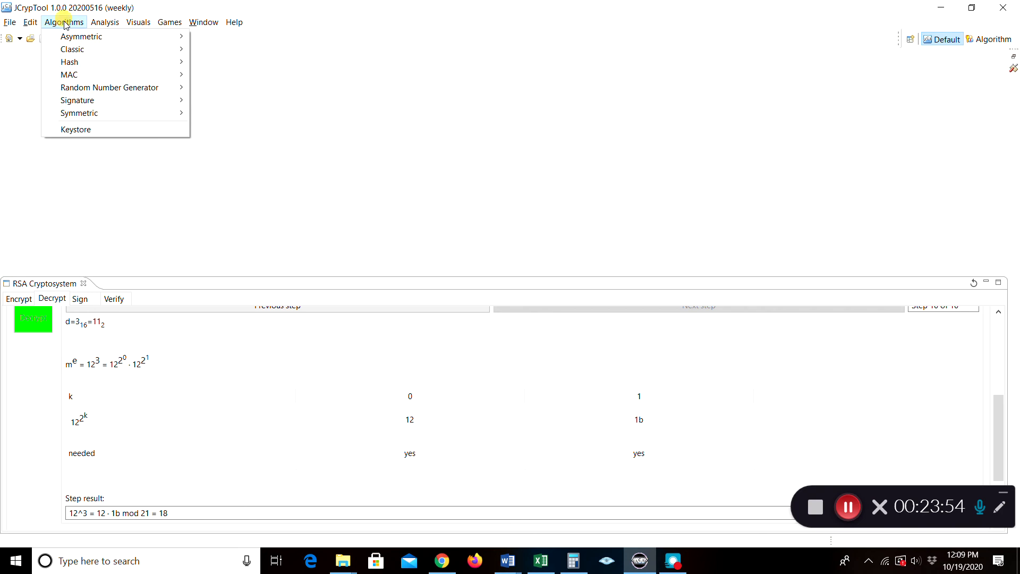
{"action": "mouse_move", "coordinate": [69, 50]}
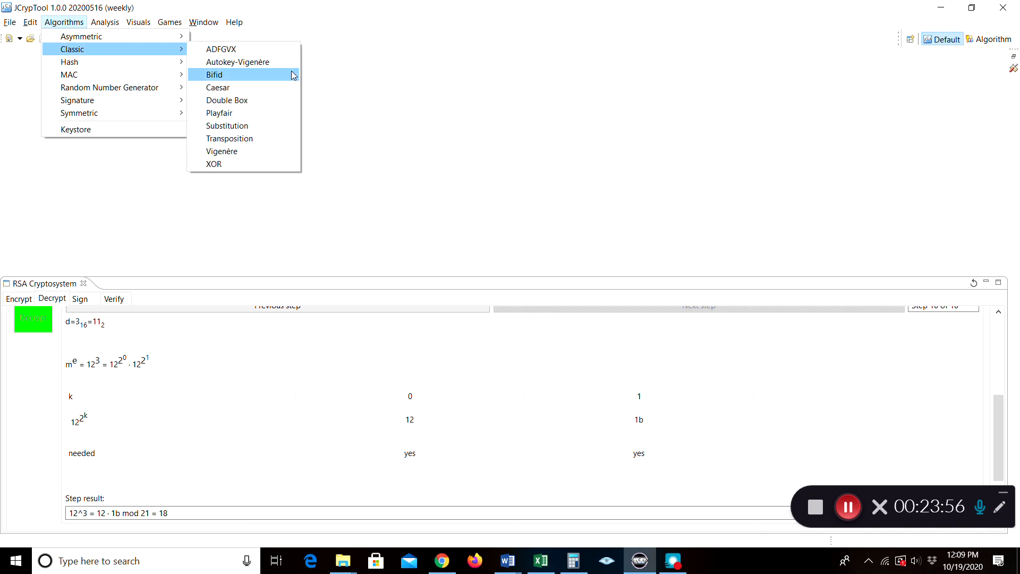
{"action": "left_click", "coordinate": [250, 151]}
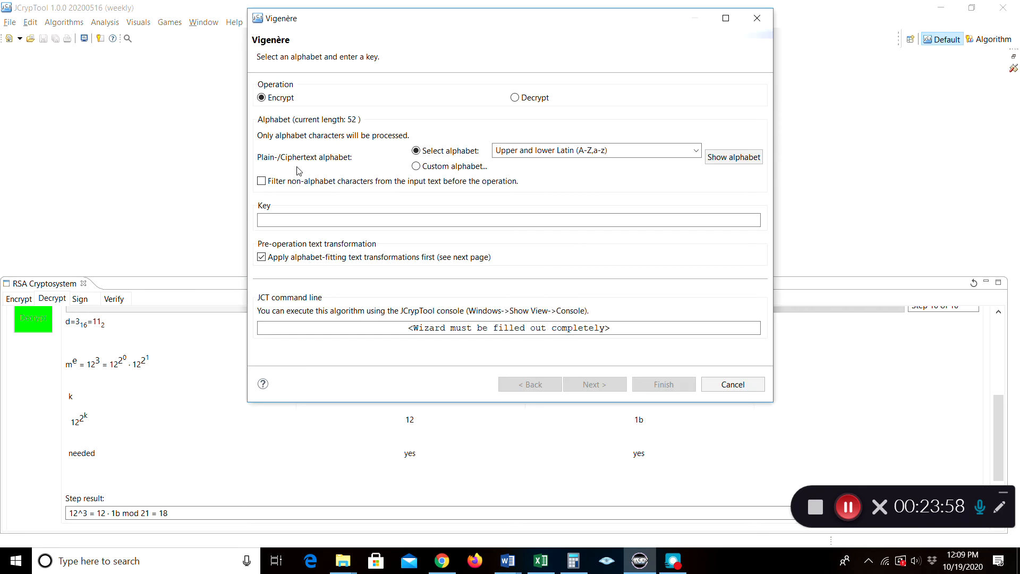
{"action": "left_click", "coordinate": [696, 151]}
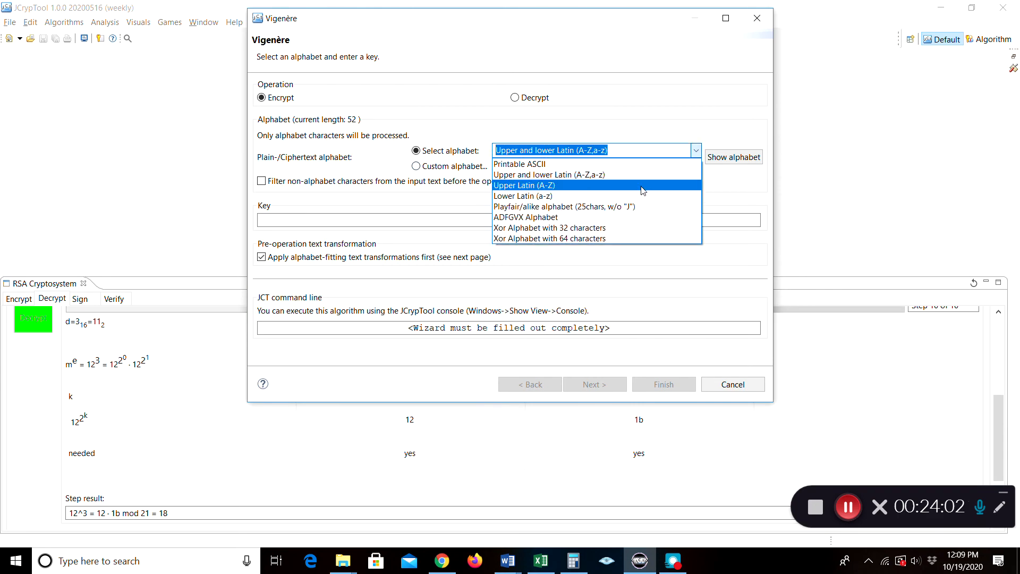
{"action": "left_click", "coordinate": [642, 188]}
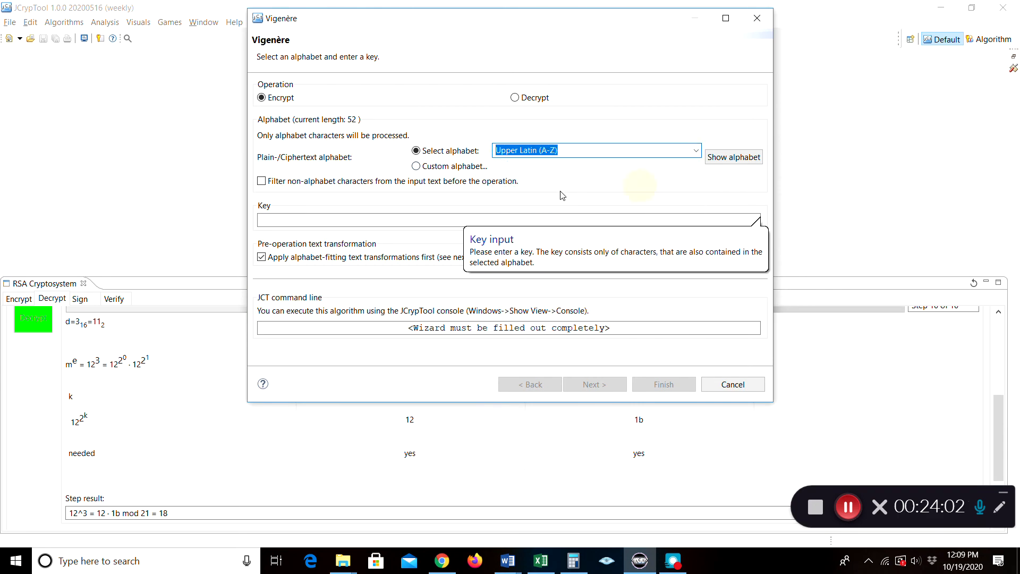
{"action": "left_click", "coordinate": [407, 222]}
{"action": "type", "text": "ITALY"}
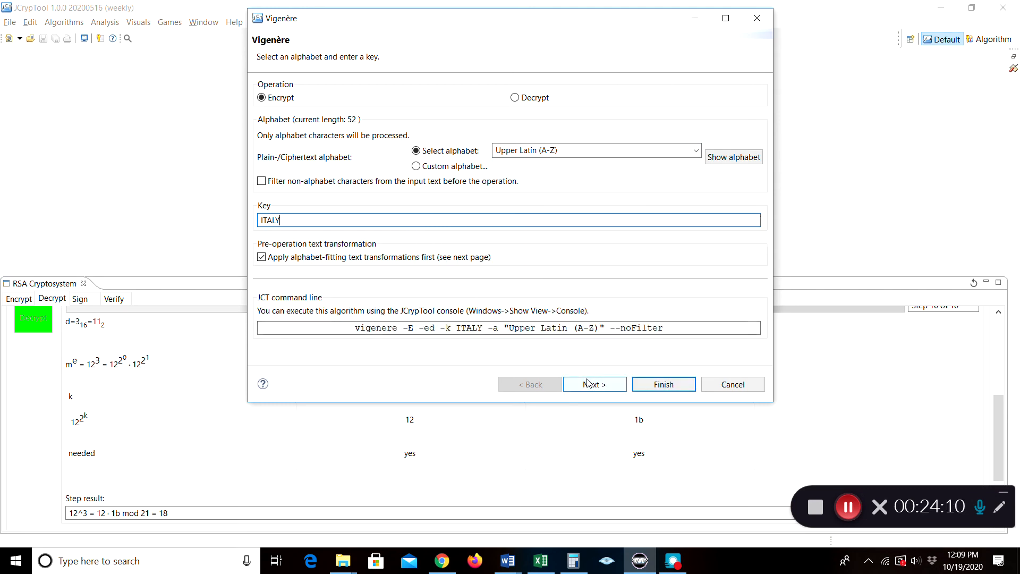
{"action": "left_click", "coordinate": [682, 386]}
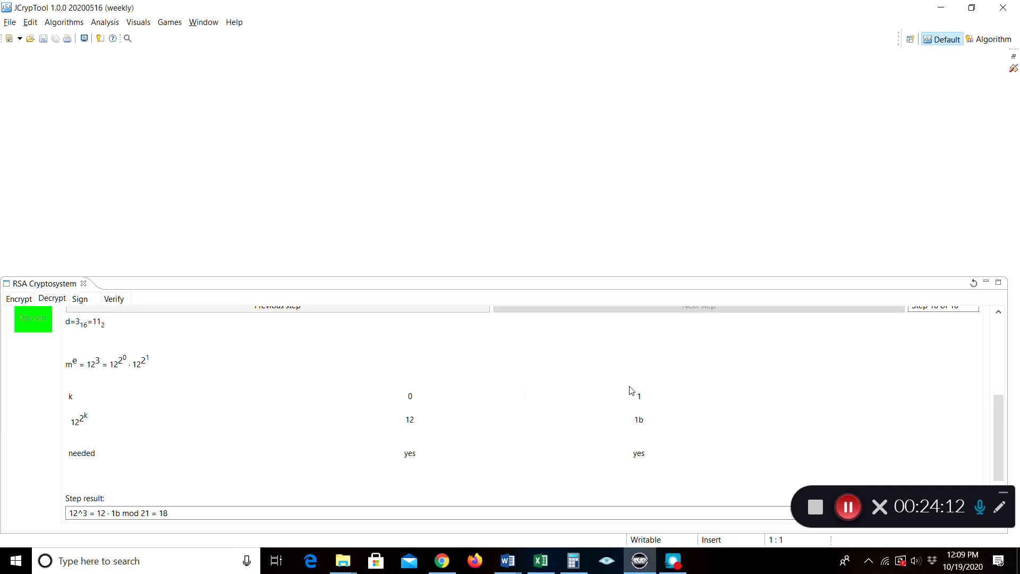
{"action": "left_click", "coordinate": [987, 40]}
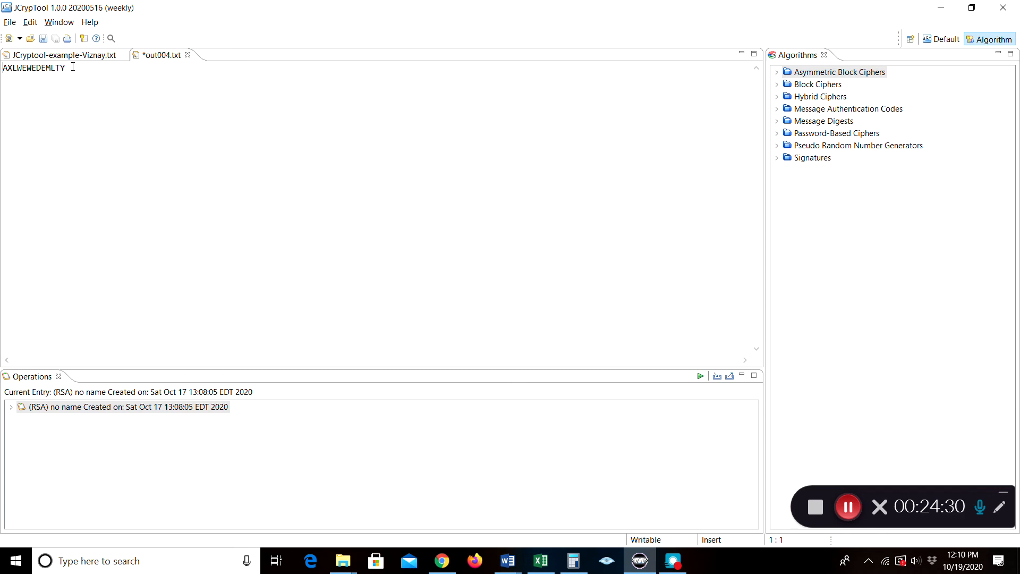
Copy the ciphertext AXLWEWEDEMLTY from out004.txt and return to the Default perspective
{"action": "left_click_drag", "start_coordinate": [73, 66], "coordinate": [2, 67]}
{"action": "right_click", "coordinate": [21, 70]}
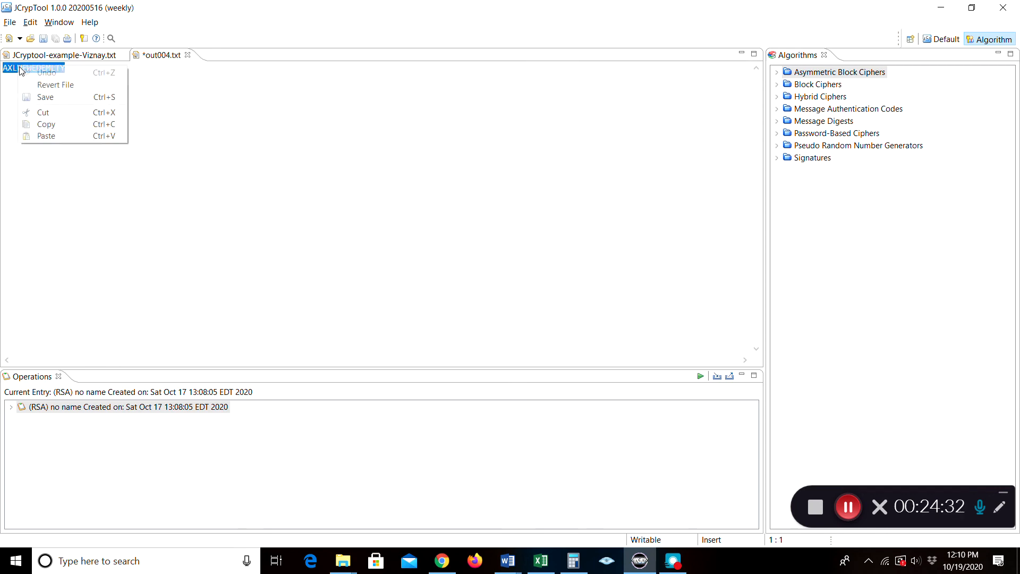
{"action": "left_click", "coordinate": [42, 124]}
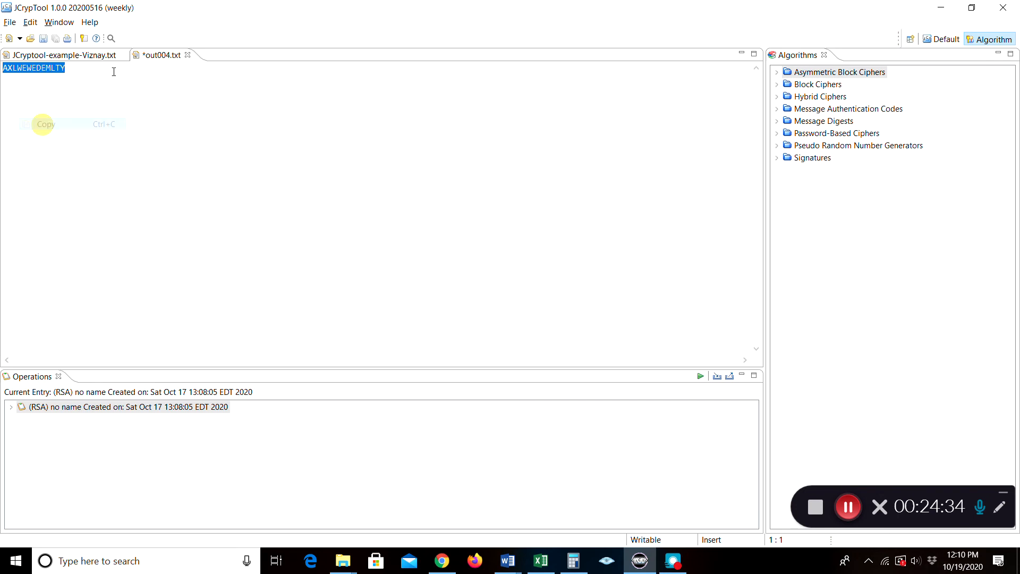
{"action": "left_click", "coordinate": [935, 40]}
Vigenère-decrypt with key ITALY, producing sELLgOlDtoDAY in out005.txt, and view it in the editor
{"action": "left_click", "coordinate": [72, 22]}
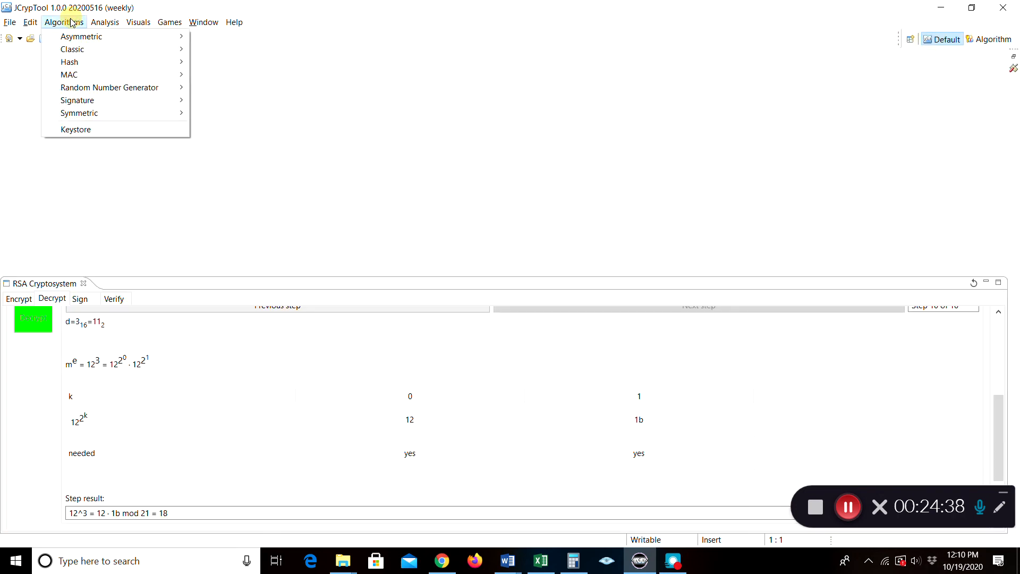
{"action": "mouse_move", "coordinate": [106, 49]}
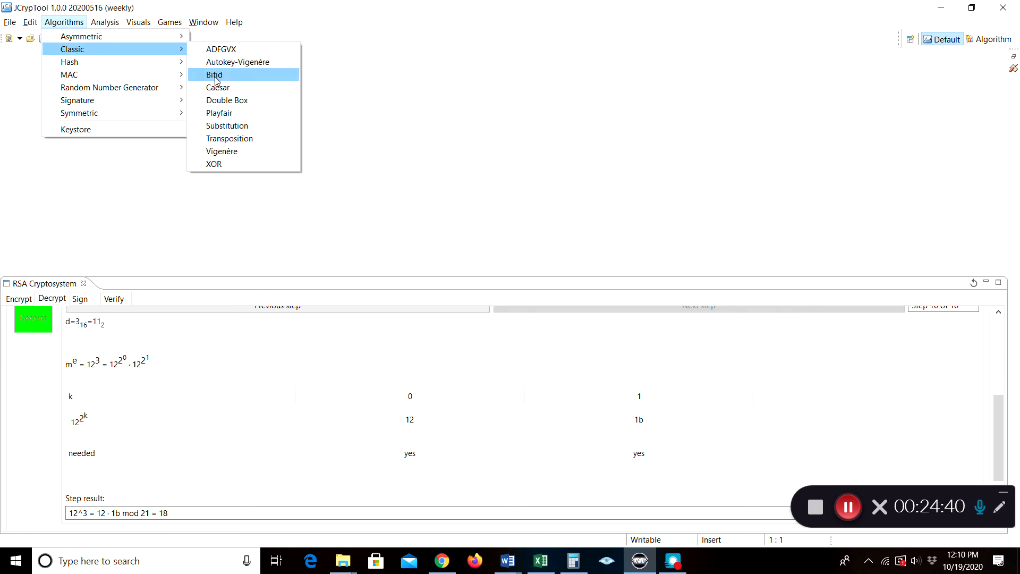
{"action": "left_click", "coordinate": [217, 151]}
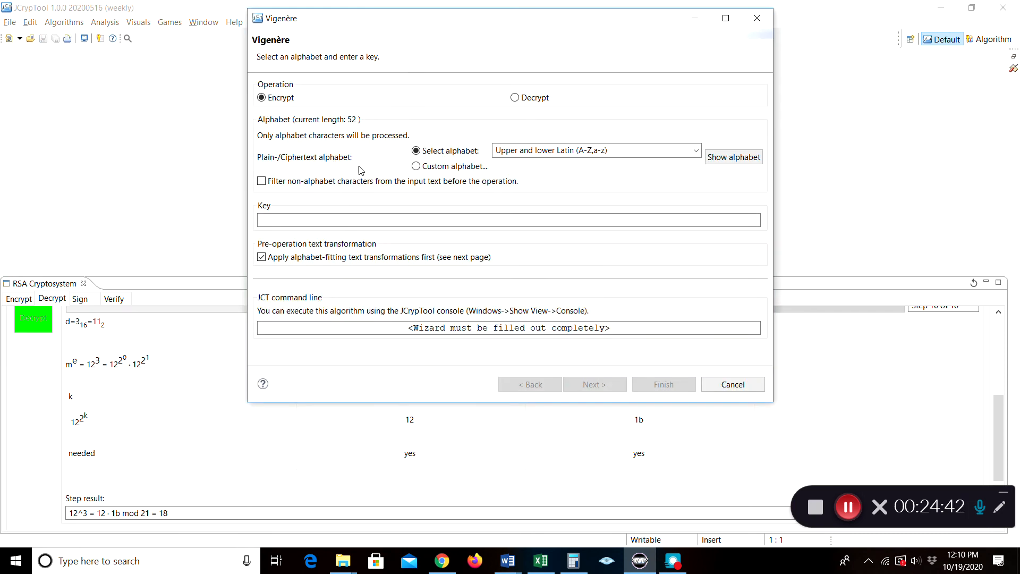
{"action": "left_click", "coordinate": [518, 100]}
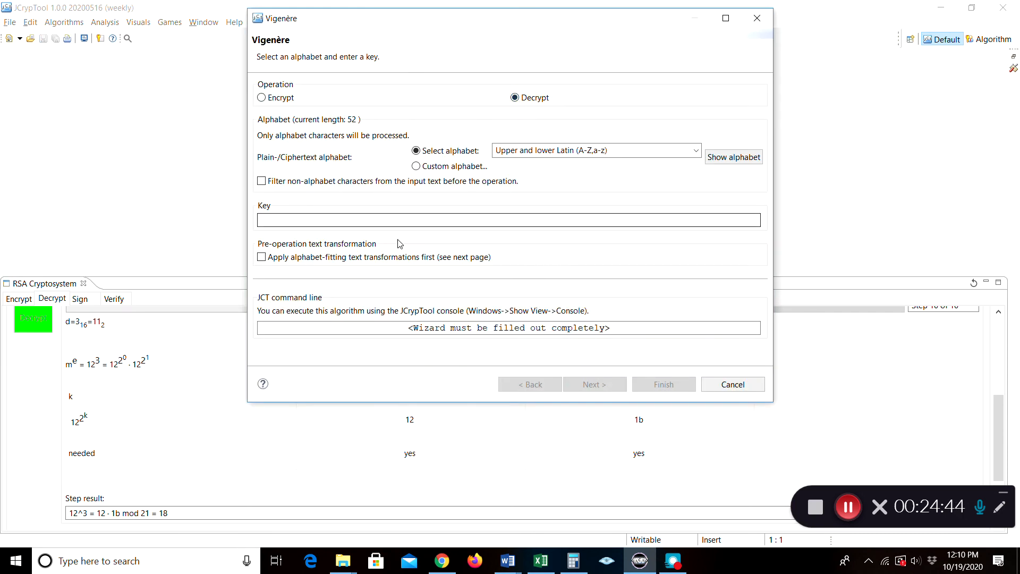
{"action": "left_click", "coordinate": [328, 222]}
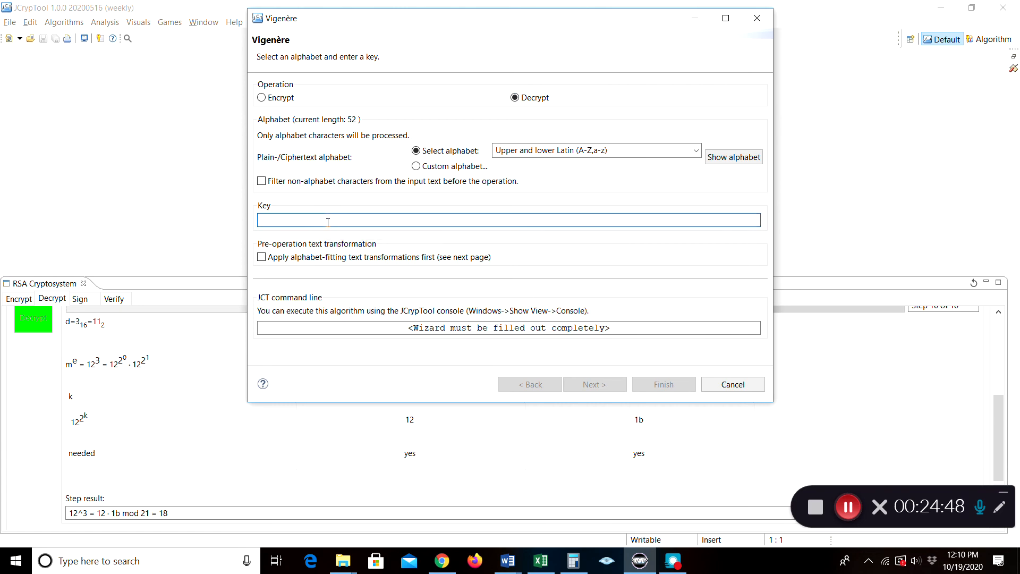
{"action": "type", "text": "ITALY"}
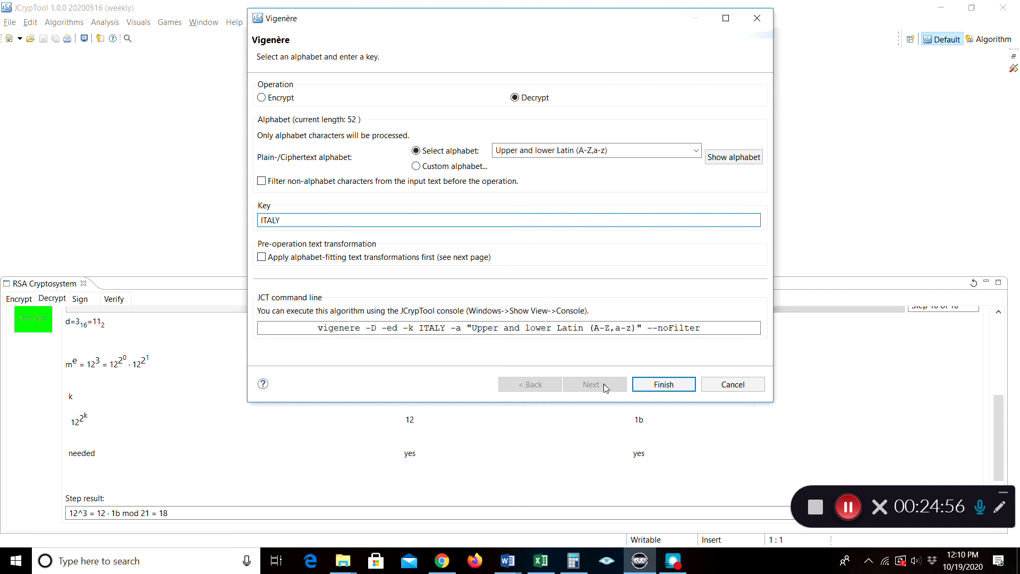
{"action": "left_click", "coordinate": [645, 386]}
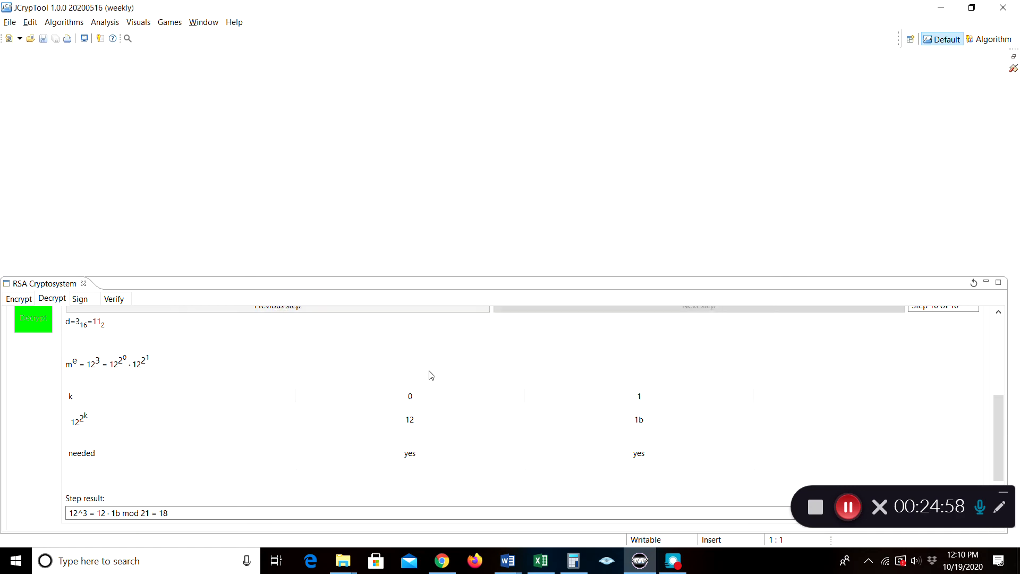
{"action": "left_click", "coordinate": [985, 42]}
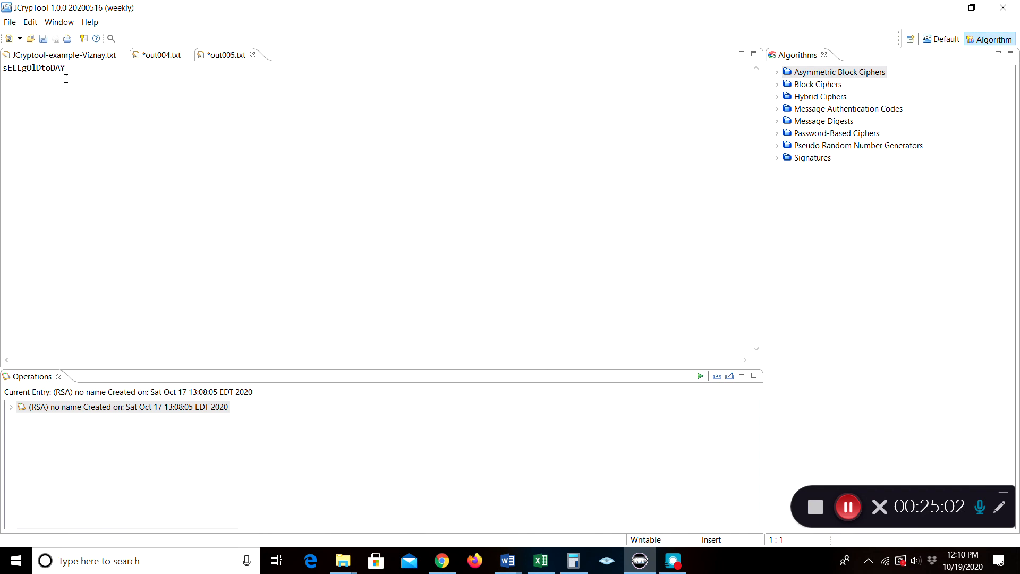
Delete the sELLgOlDtoDAY text, close out005.txt, and return to out004.txt showing AXLWEWEDEMLTY
{"action": "left_click", "coordinate": [149, 56]}
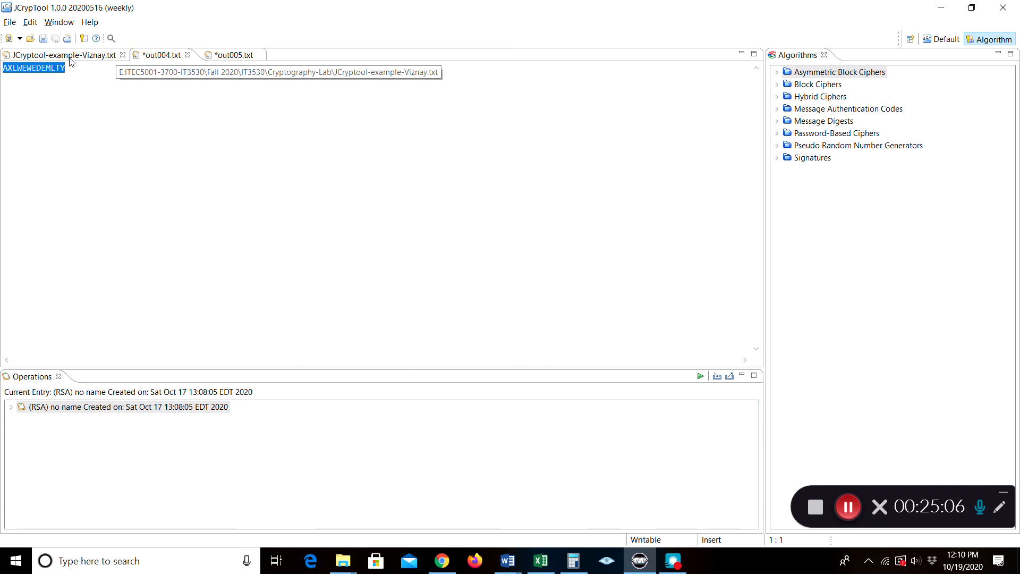
{"action": "left_click", "coordinate": [208, 55]}
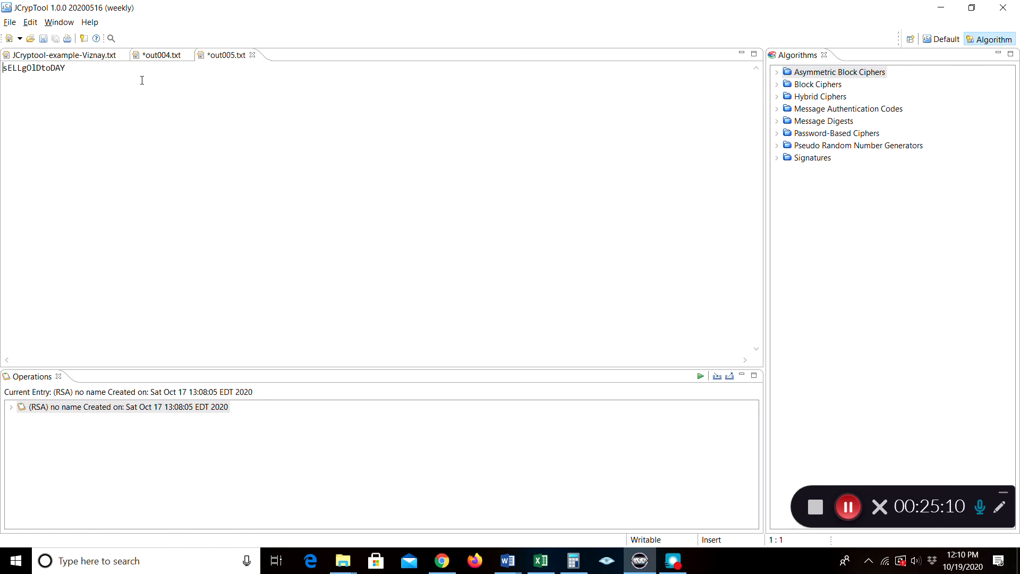
{"action": "left_click_drag", "start_coordinate": [89, 69], "coordinate": [2, 69]}
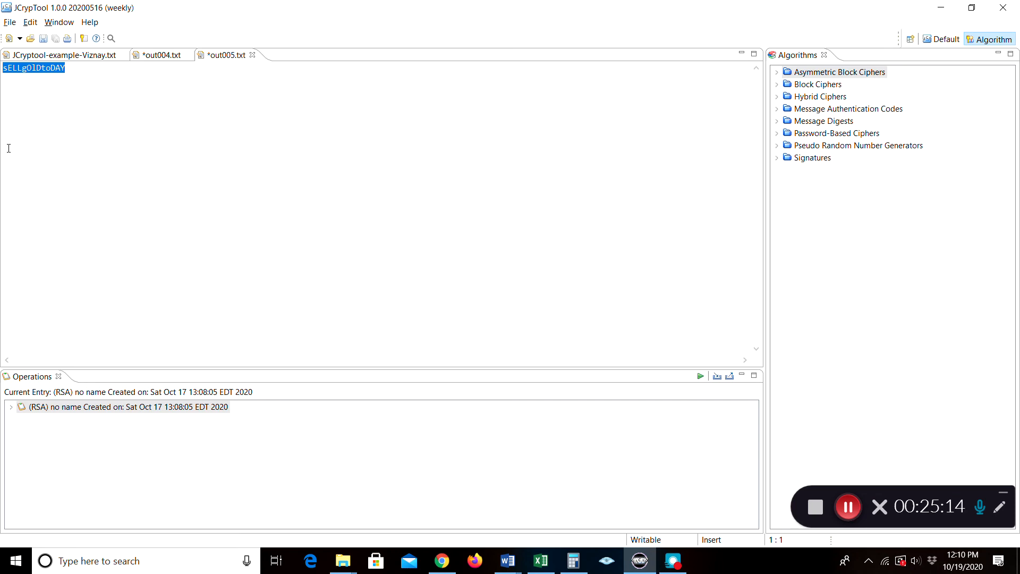
{"action": "key", "text": "Delete"}
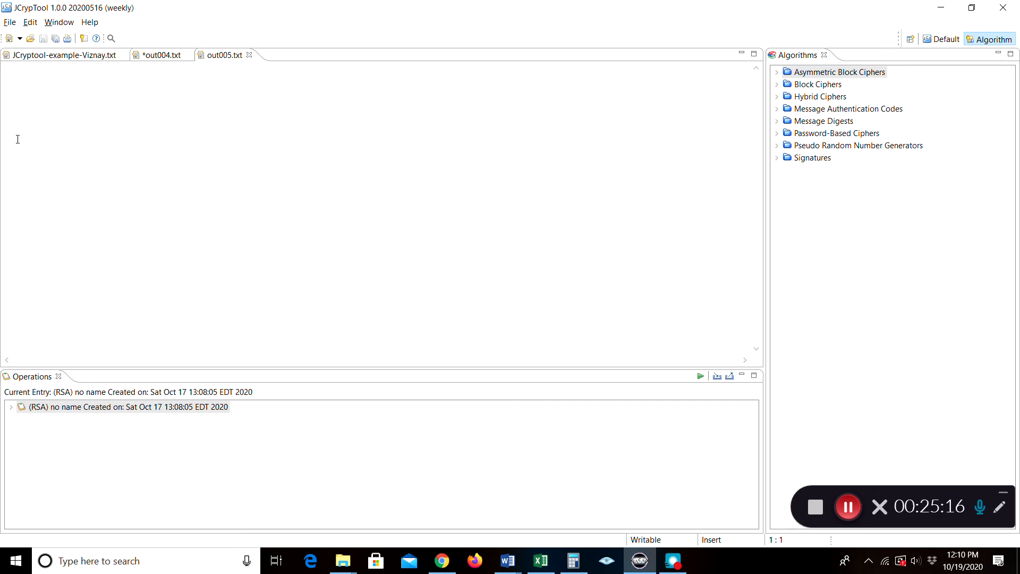
{"action": "left_click", "coordinate": [248, 55]}
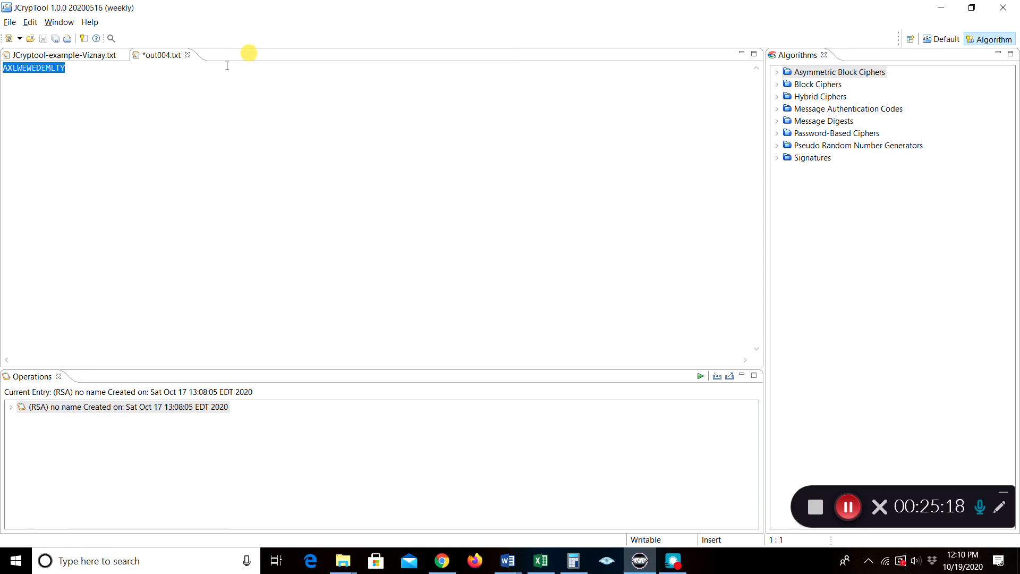
{"action": "left_click", "coordinate": [131, 100]}
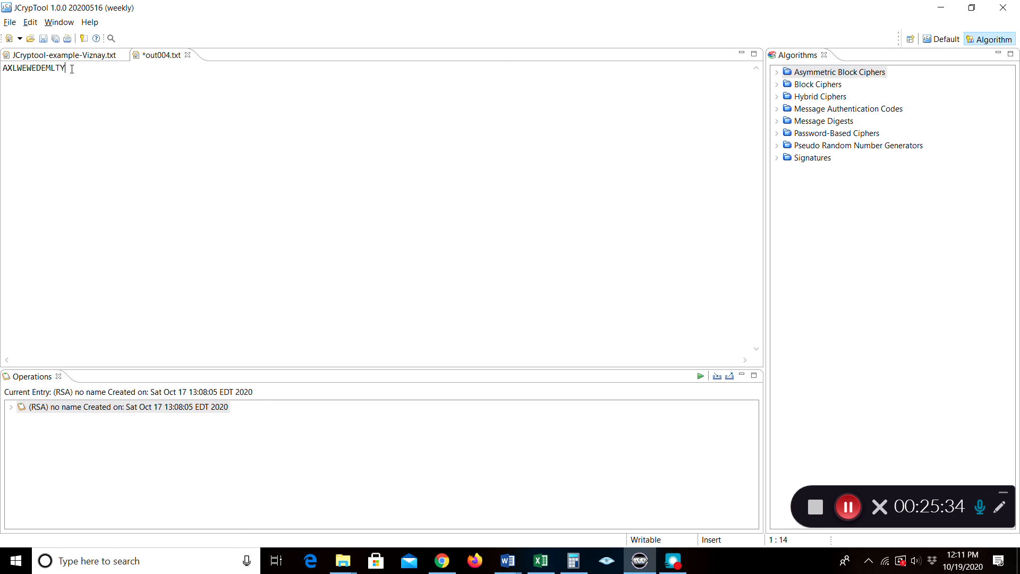
{"action": "left_click_drag", "start_coordinate": [72, 70], "coordinate": [2, 70]}
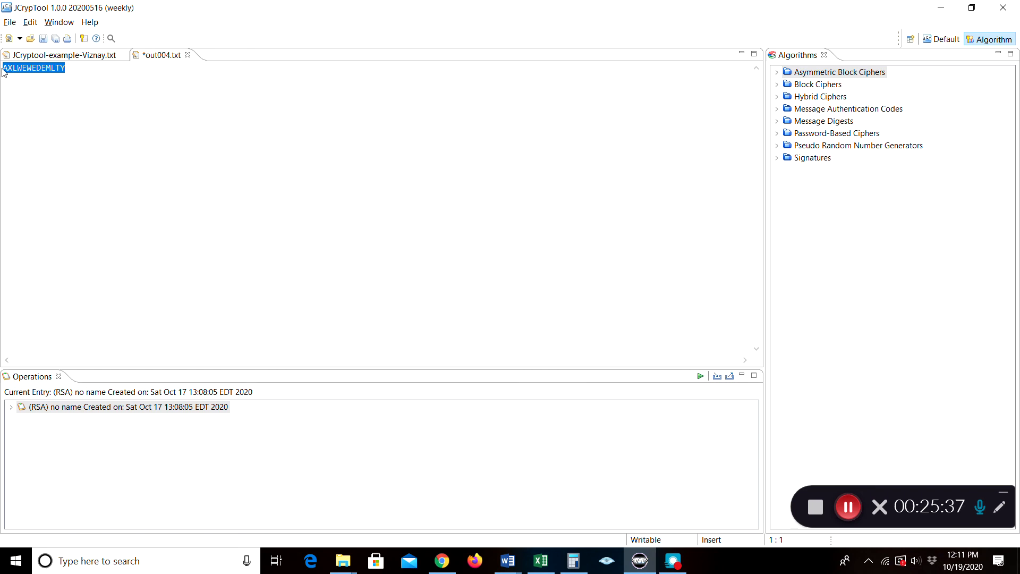
{"action": "left_click", "coordinate": [94, 80]}
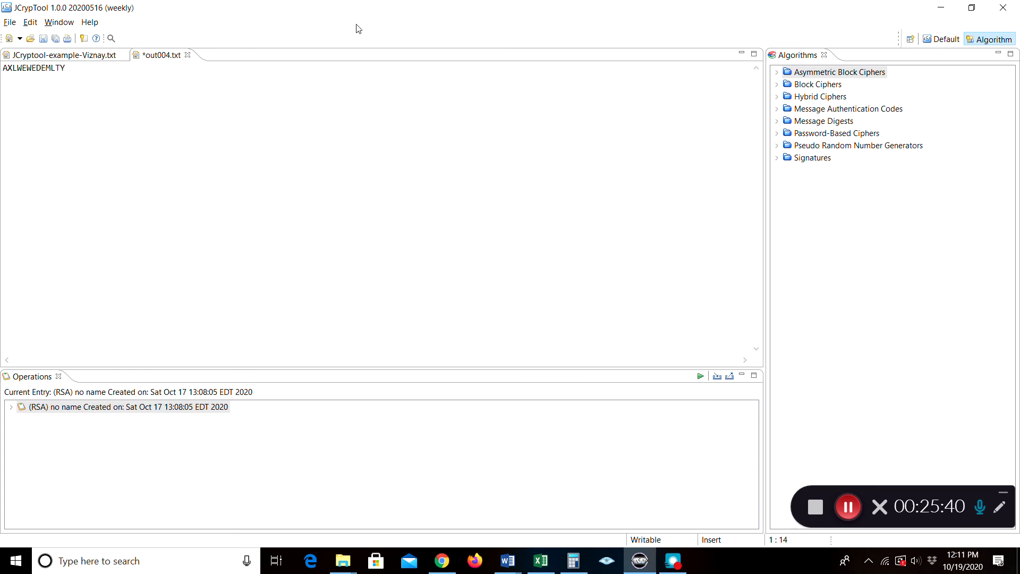
From the Default perspective, run a Vigenère decryption with key ITALU over Upper Latin (A-Z)
{"action": "left_click", "coordinate": [941, 41]}
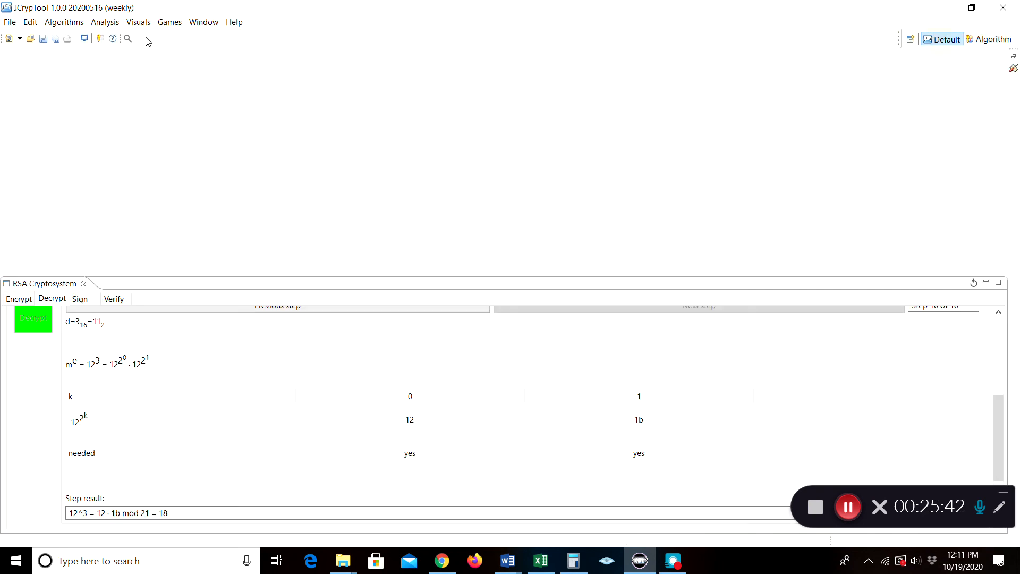
{"action": "left_click", "coordinate": [68, 23]}
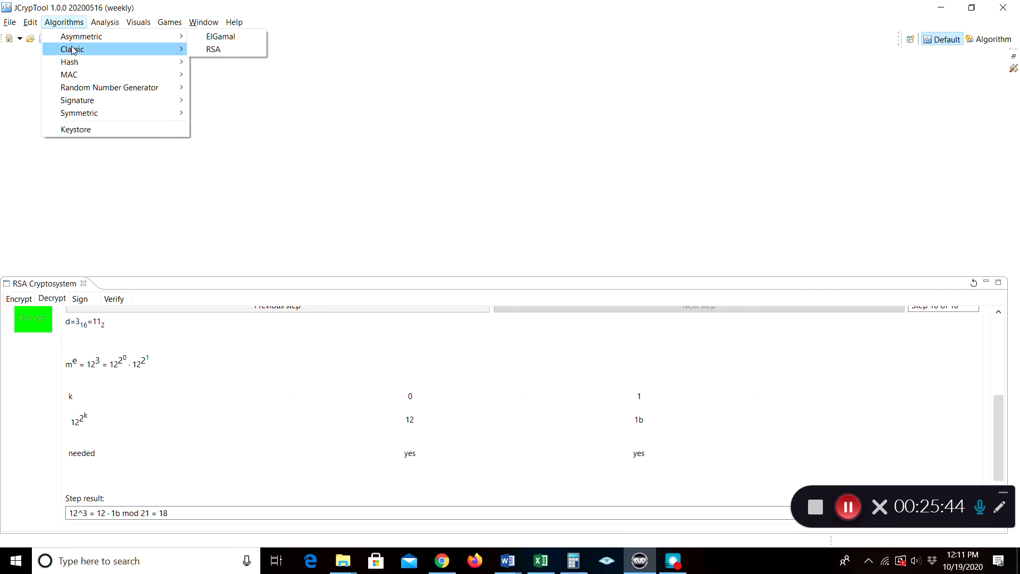
{"action": "mouse_move", "coordinate": [106, 49]}
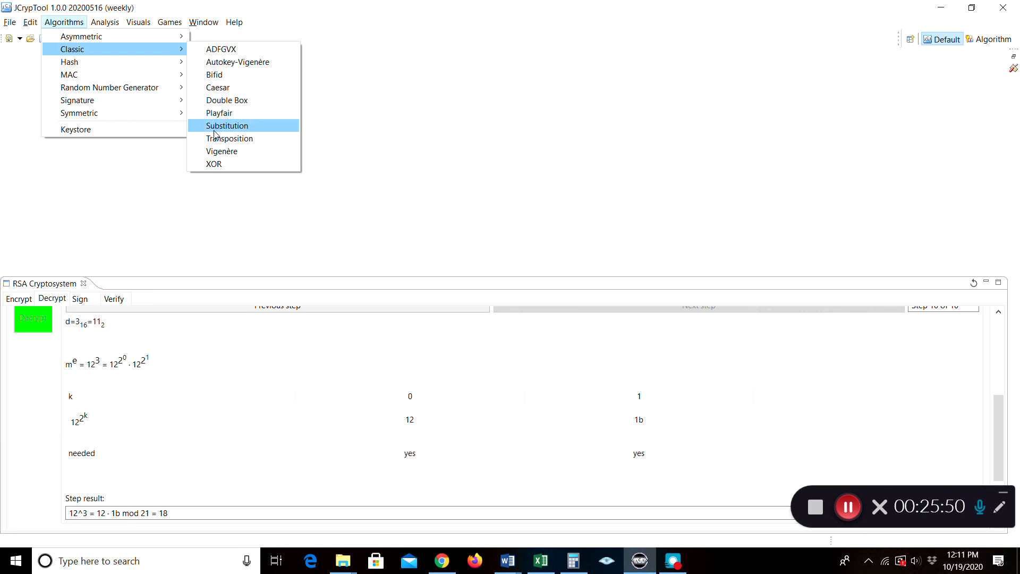
{"action": "left_click", "coordinate": [224, 152]}
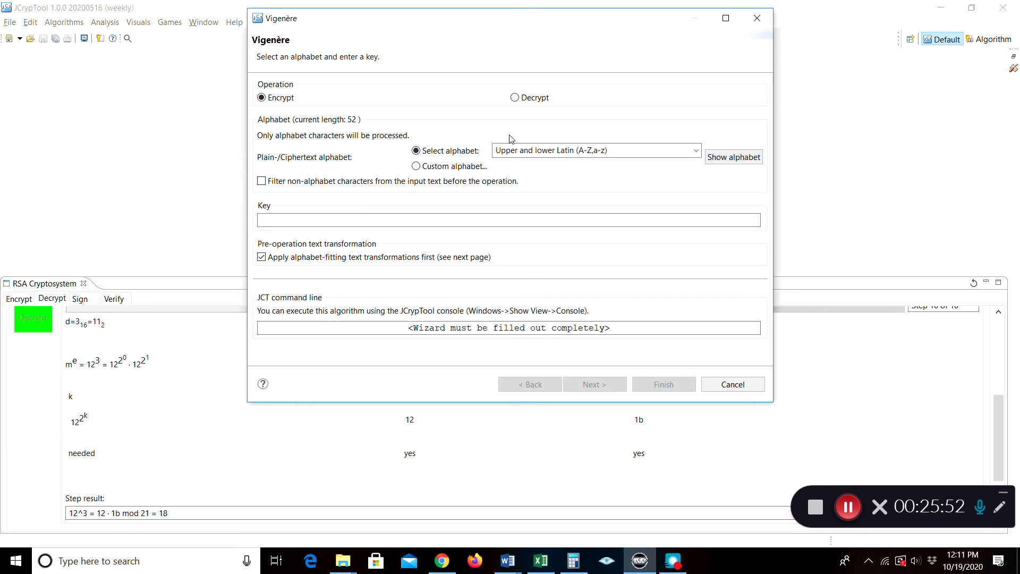
{"action": "left_click", "coordinate": [515, 100]}
{"action": "left_click", "coordinate": [695, 150]}
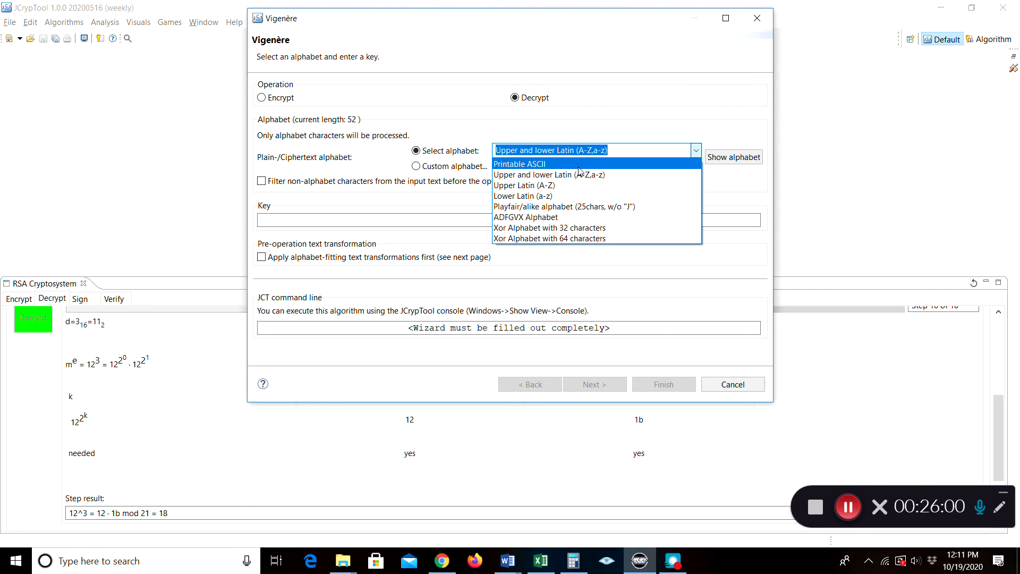
{"action": "left_click", "coordinate": [563, 186]}
{"action": "left_click", "coordinate": [339, 219]}
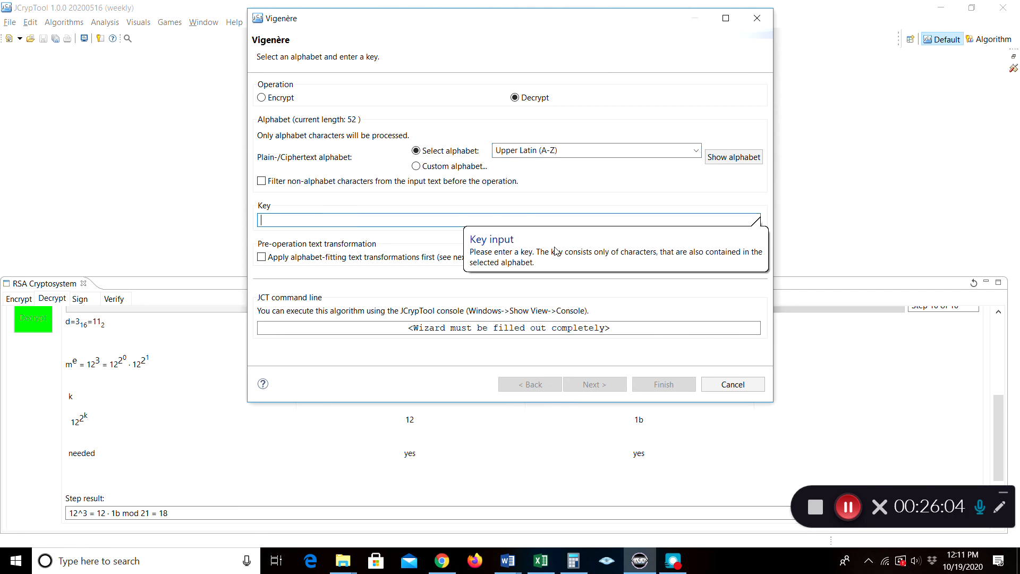
{"action": "type", "text": "ITAL"}
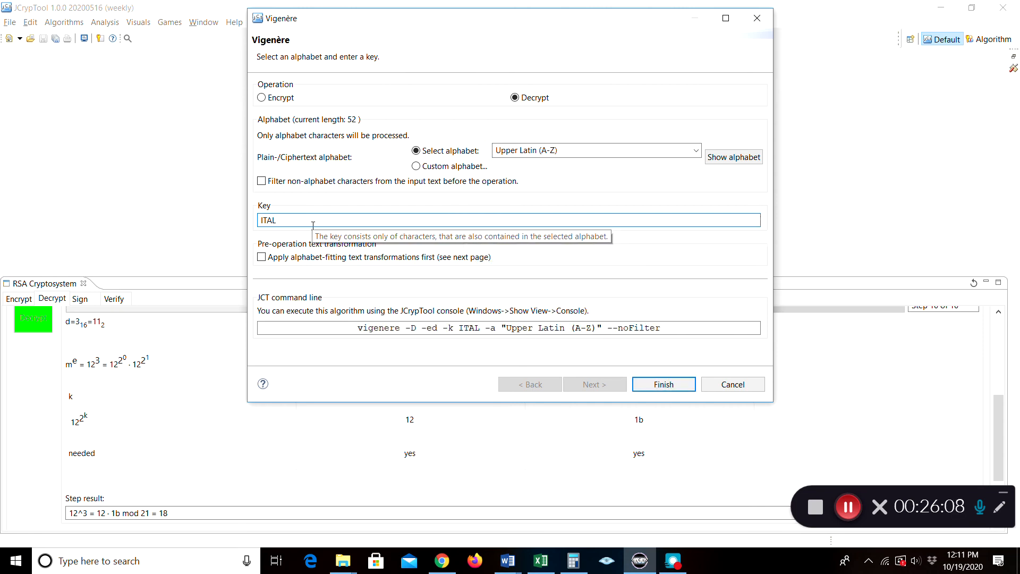
{"action": "type", "text": "U"}
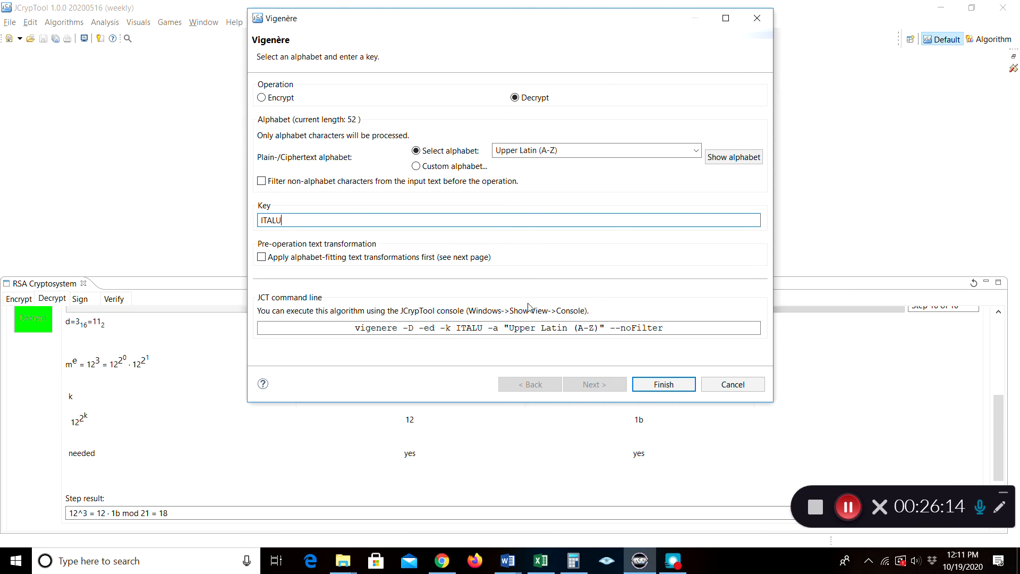
{"action": "left_click", "coordinate": [664, 385]}
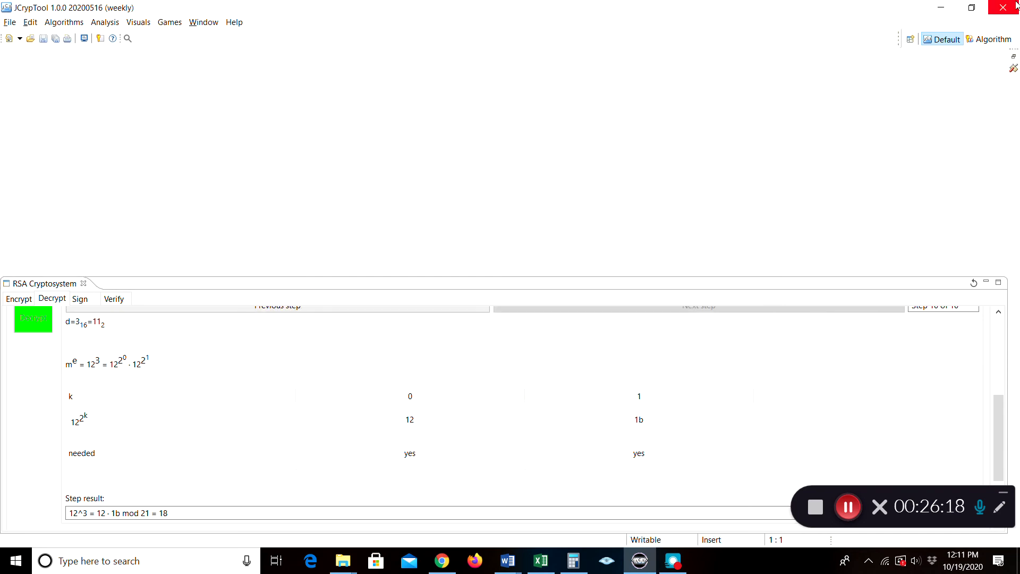
Review the output in the Algorithm perspective, close the output files, then return to the Default layout
{"action": "left_click", "coordinate": [998, 38]}
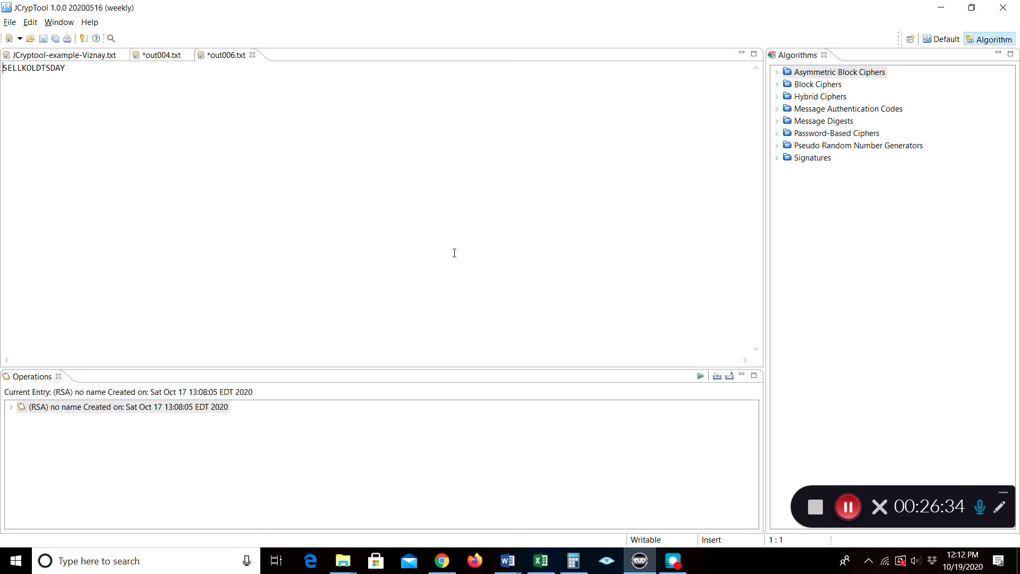
{"action": "left_click", "coordinate": [848, 507]}
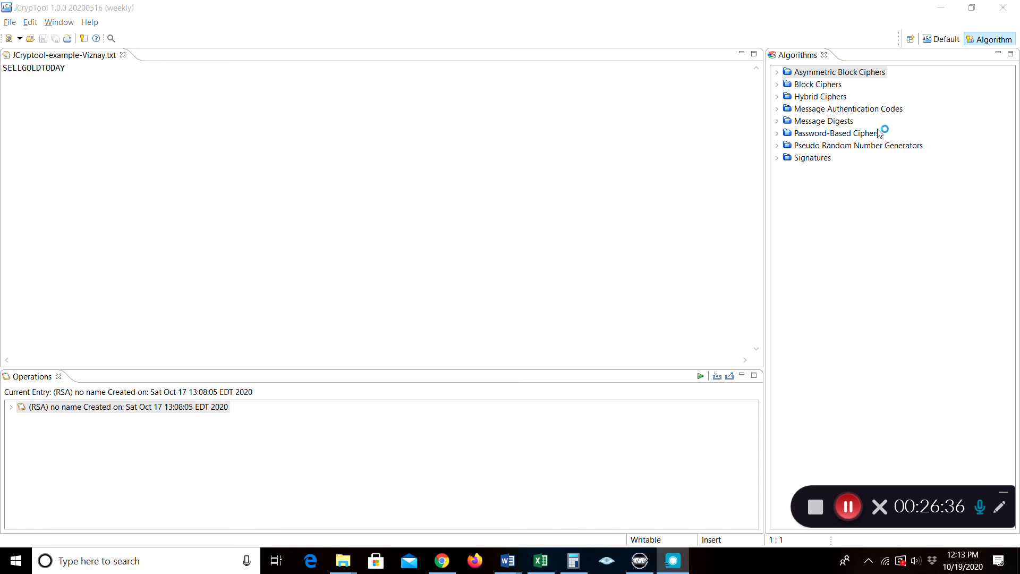
{"action": "left_click", "coordinate": [939, 39]}
Open the Caesar cipher wizard, then bring Fall20_Crypto_Lab.docx in Word to the front
{"action": "left_click", "coordinate": [55, 23]}
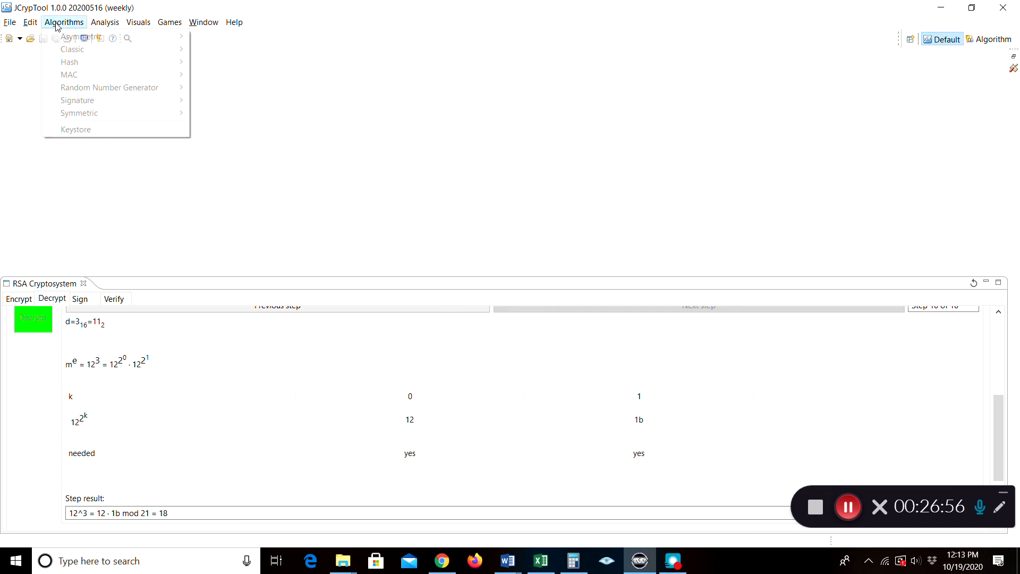
{"action": "mouse_move", "coordinate": [77, 52]}
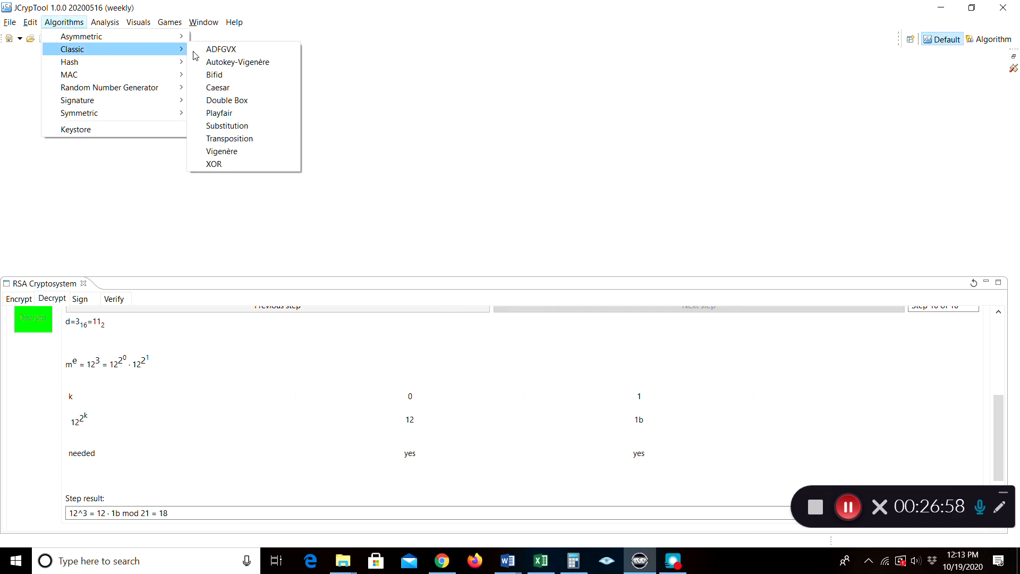
{"action": "left_click", "coordinate": [218, 88]}
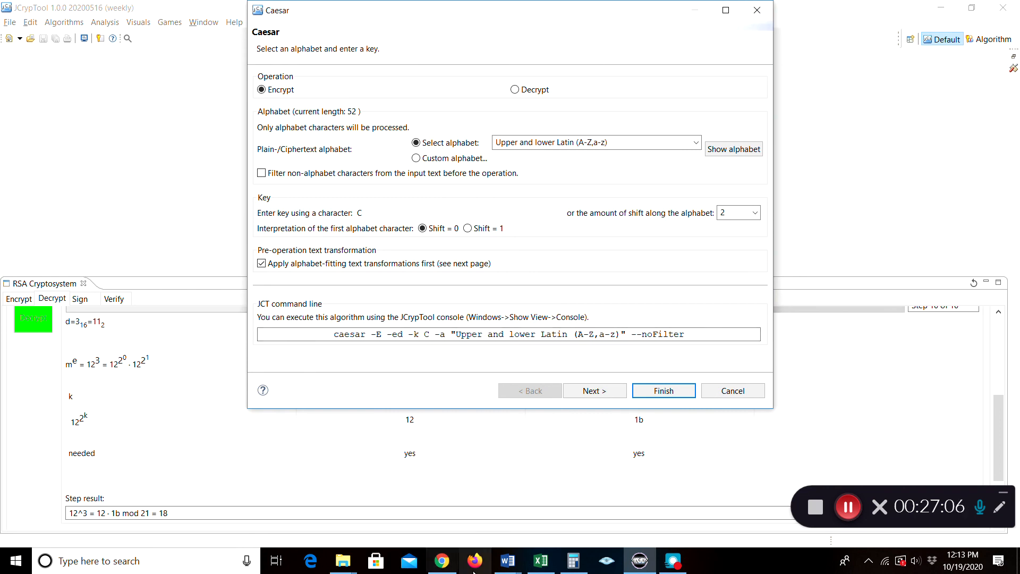
{"action": "mouse_move", "coordinate": [500, 571]}
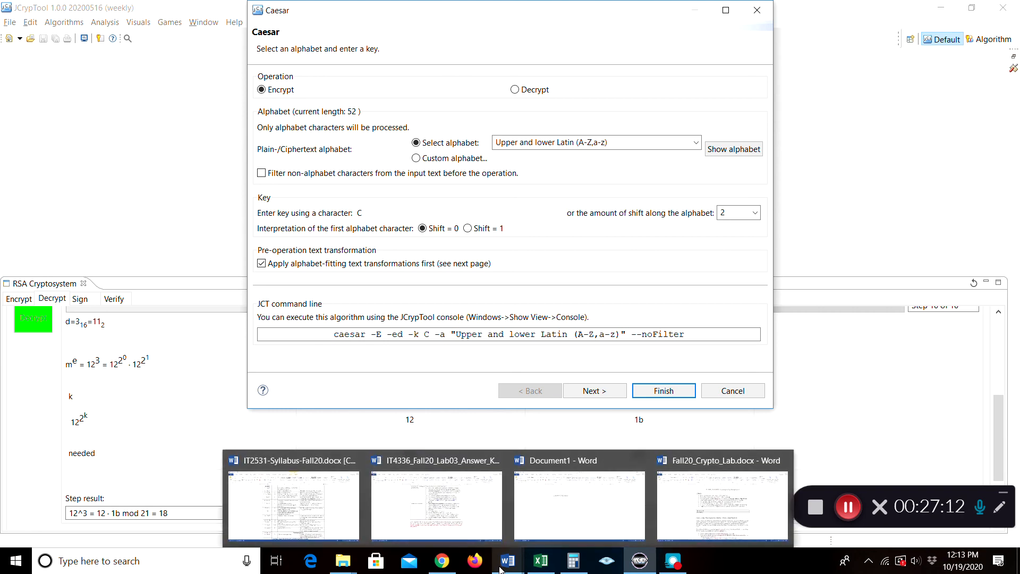
{"action": "left_click", "coordinate": [702, 461]}
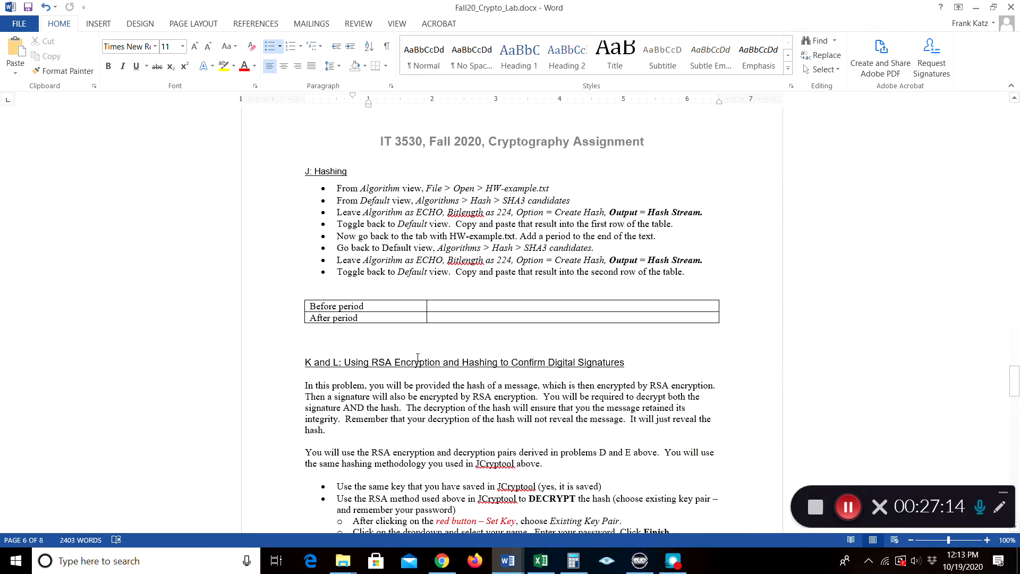
Read the assignment's J, K and L hashing and RSA sections, then return to JCrypTool's Caesar wizard
{"action": "scroll", "coordinate": [366, 363], "scroll_direction": "down", "scroll_amount": 20}
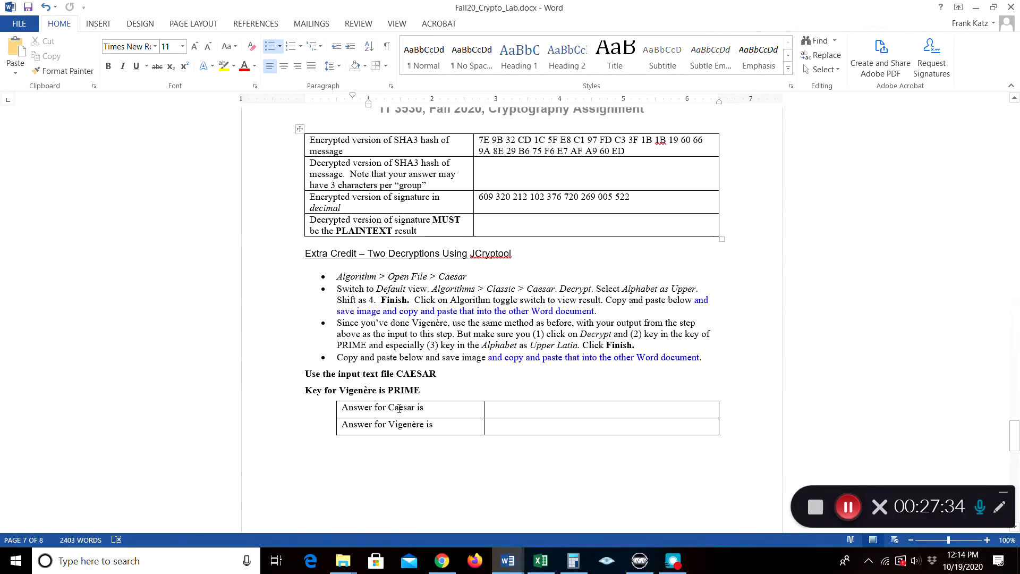
{"action": "scroll", "coordinate": [397, 400], "scroll_direction": "up", "scroll_amount": 3}
{"action": "scroll", "coordinate": [397, 400], "scroll_direction": "up", "scroll_amount": 6}
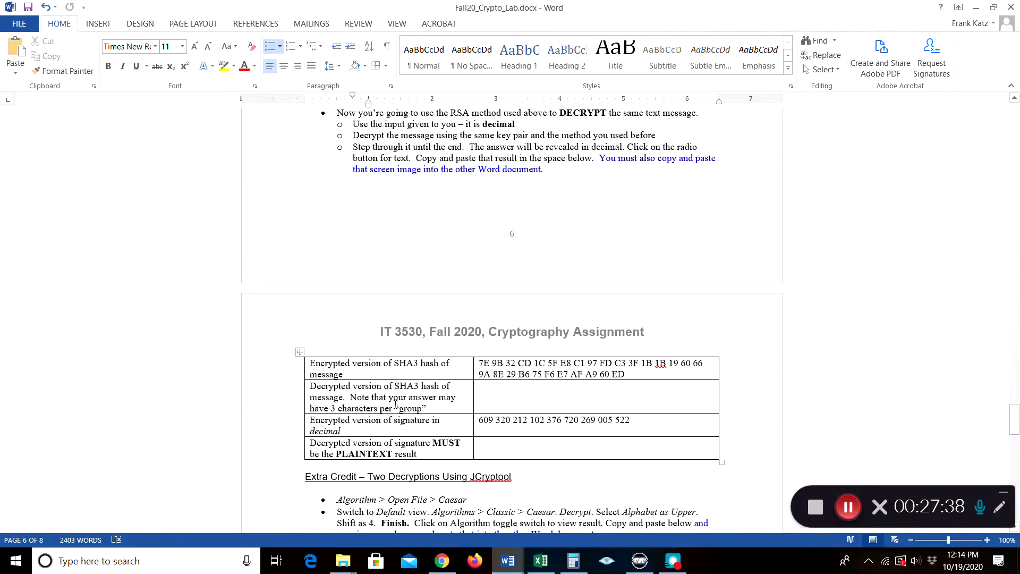
{"action": "scroll", "coordinate": [395, 405], "scroll_direction": "down", "scroll_amount": 5}
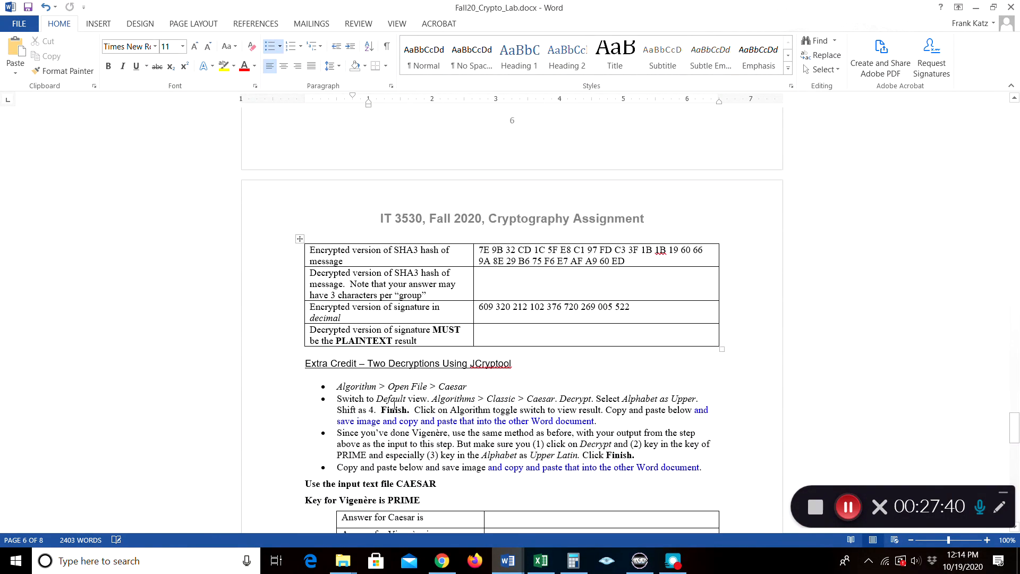
{"action": "scroll", "coordinate": [394, 405], "scroll_direction": "up", "scroll_amount": 16}
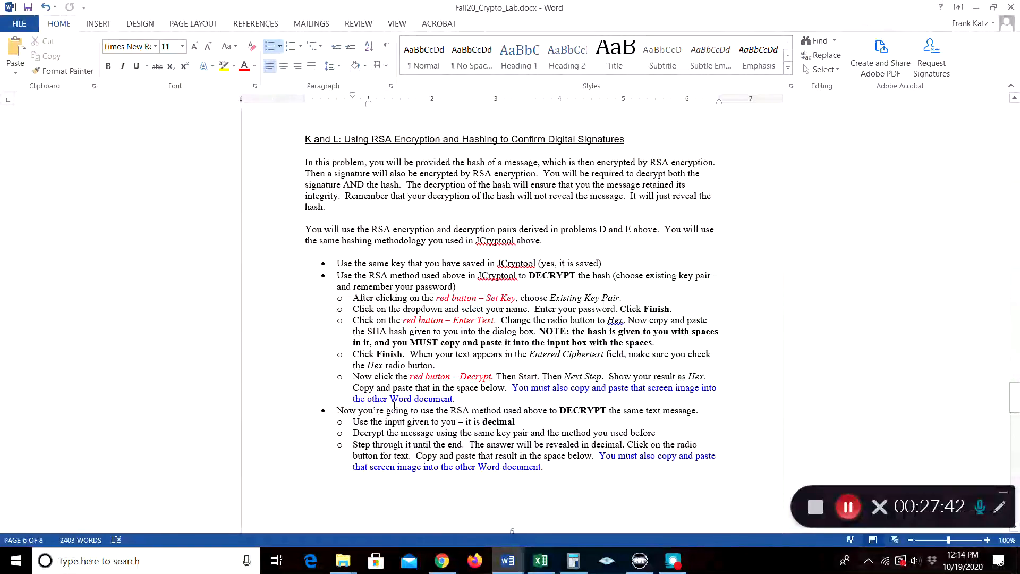
{"action": "scroll", "coordinate": [394, 404], "scroll_direction": "down", "scroll_amount": 7}
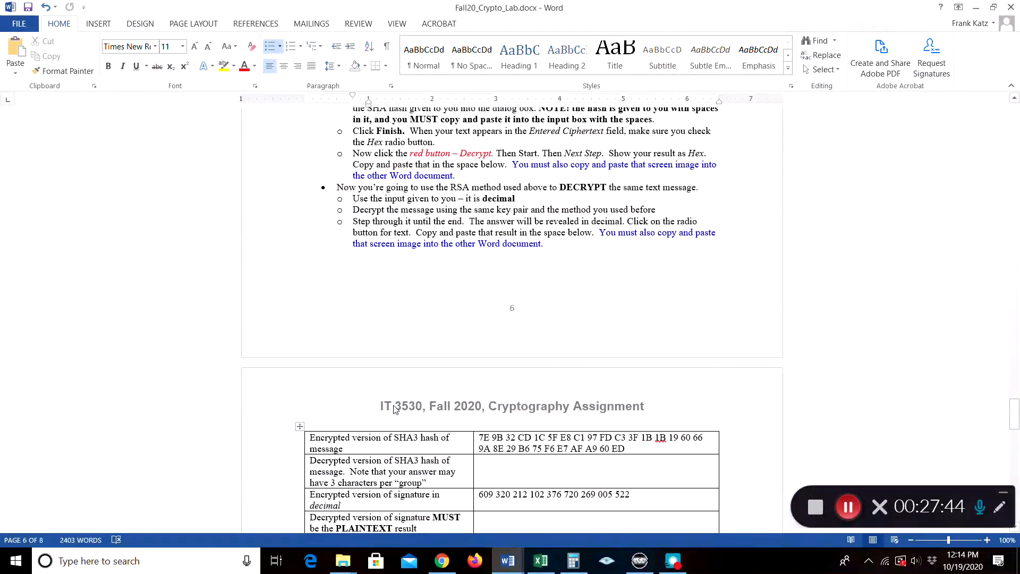
{"action": "scroll", "coordinate": [395, 409], "scroll_direction": "up", "scroll_amount": 12}
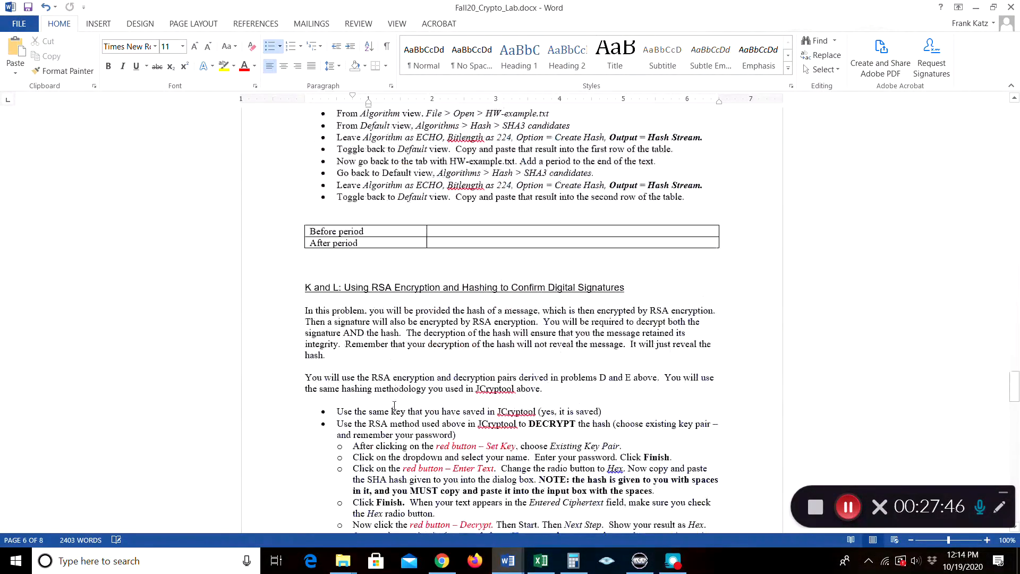
{"action": "scroll", "coordinate": [395, 405], "scroll_direction": "down", "scroll_amount": 2}
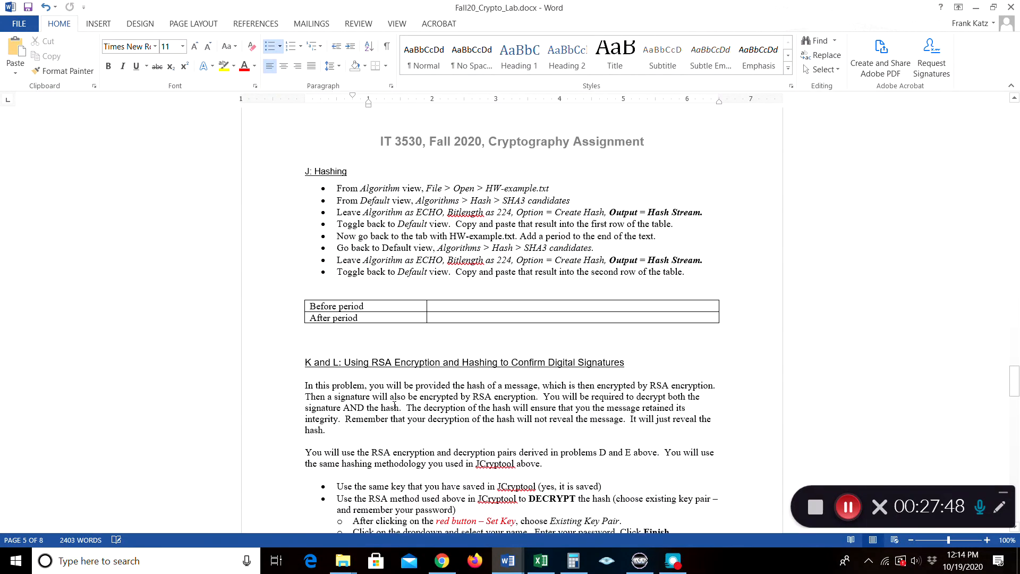
{"action": "scroll", "coordinate": [394, 406], "scroll_direction": "down", "scroll_amount": 5}
{"action": "scroll", "coordinate": [395, 406], "scroll_direction": "up", "scroll_amount": 4}
{"action": "scroll", "coordinate": [395, 404], "scroll_direction": "down", "scroll_amount": 1}
{"action": "scroll", "coordinate": [394, 404], "scroll_direction": "up", "scroll_amount": 3}
{"action": "scroll", "coordinate": [394, 405], "scroll_direction": "down", "scroll_amount": 9}
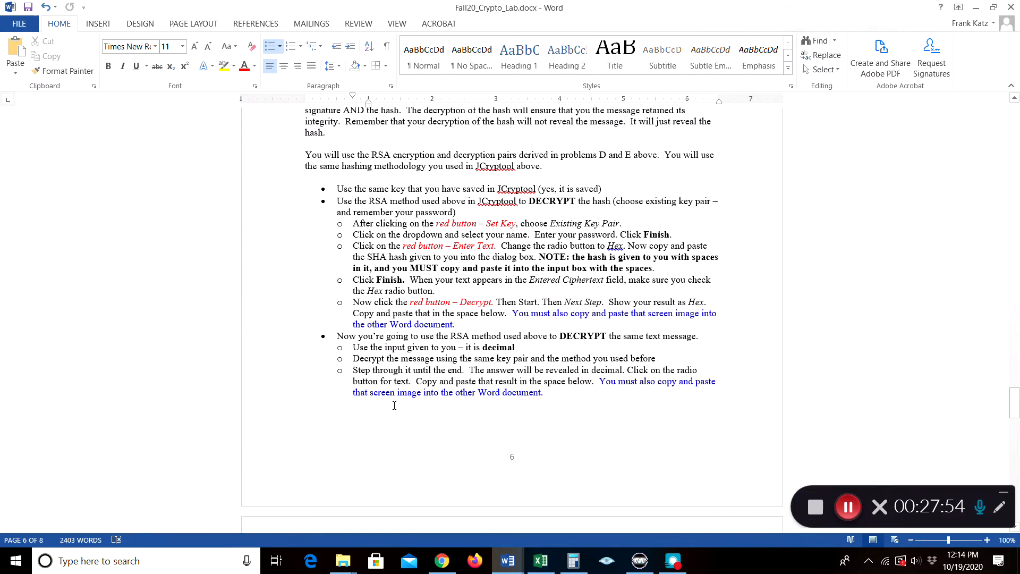
{"action": "scroll", "coordinate": [395, 405], "scroll_direction": "up", "scroll_amount": 8}
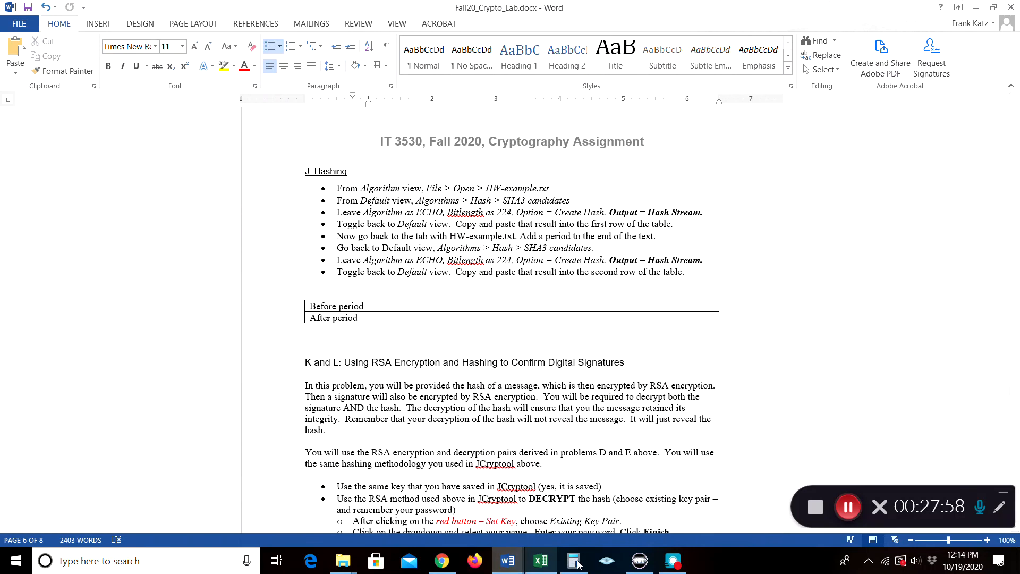
{"action": "left_click", "coordinate": [640, 560]}
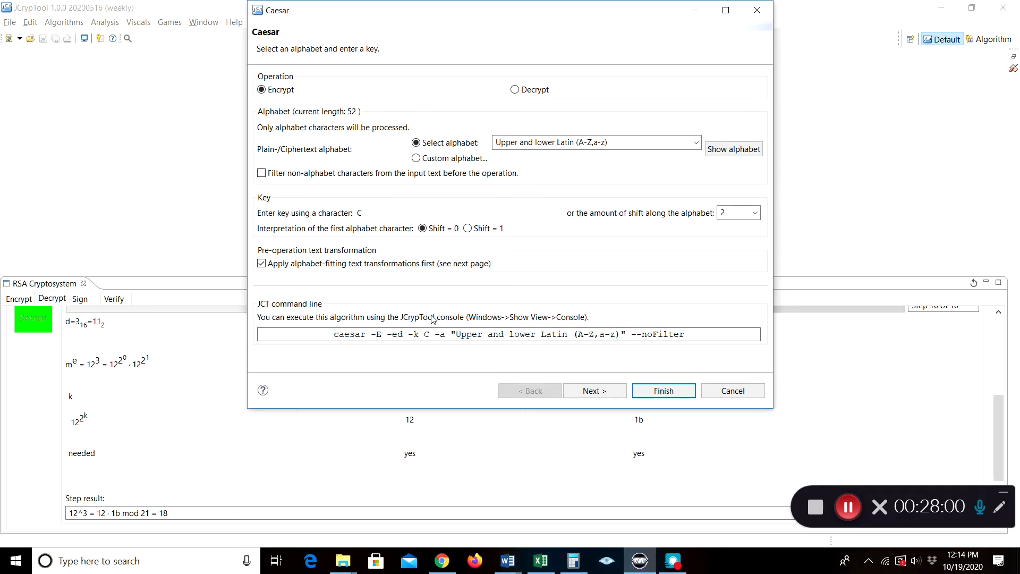
Close the Caesar dialog and open the SHA3 Candidates hash dialog, set to ECHO at 224 bits
{"action": "left_click", "coordinate": [756, 10]}
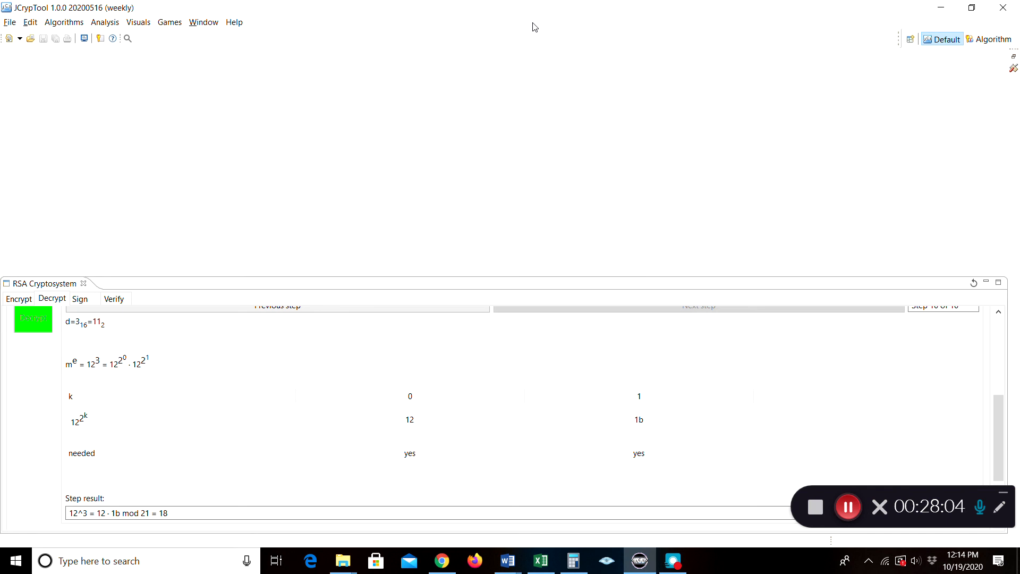
{"action": "left_click", "coordinate": [984, 42]}
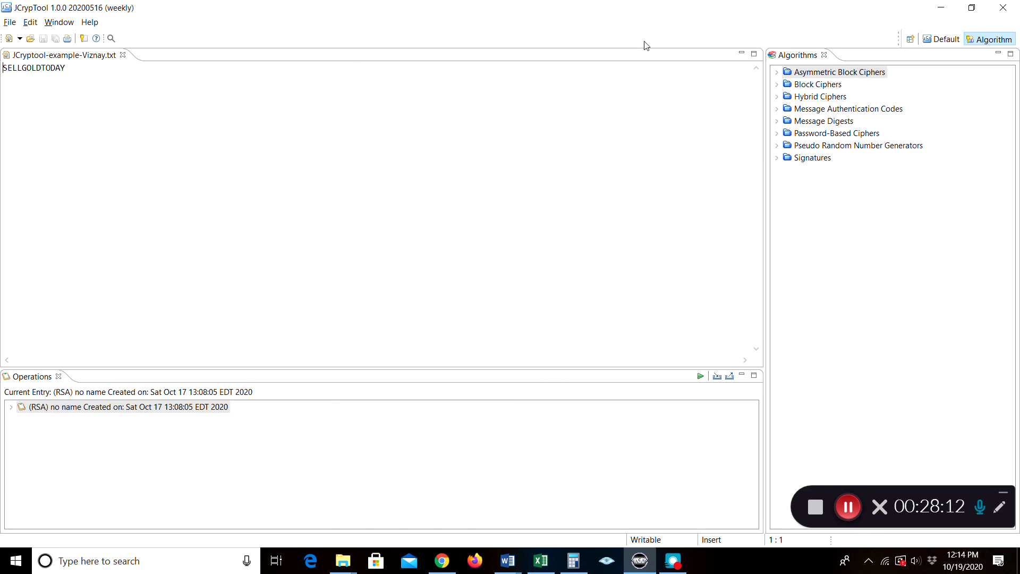
{"action": "left_click", "coordinate": [940, 39]}
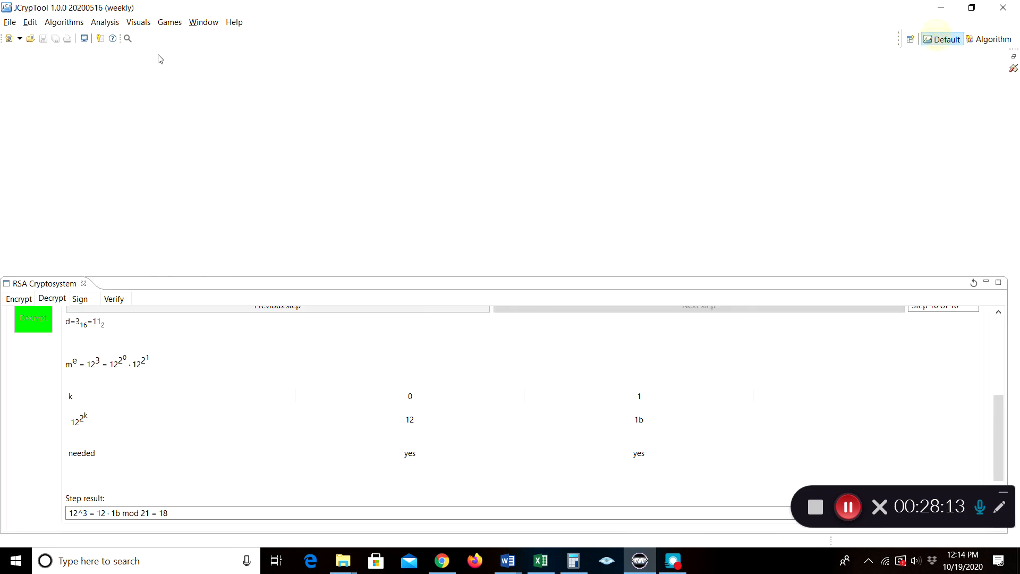
{"action": "left_click", "coordinate": [70, 22]}
{"action": "mouse_move", "coordinate": [76, 65]}
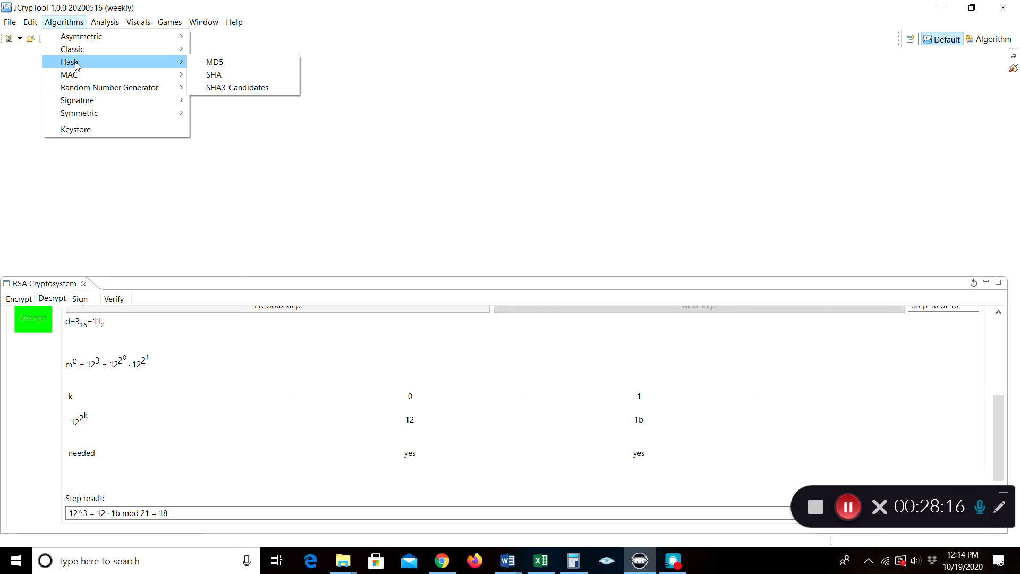
{"action": "left_click", "coordinate": [222, 90]}
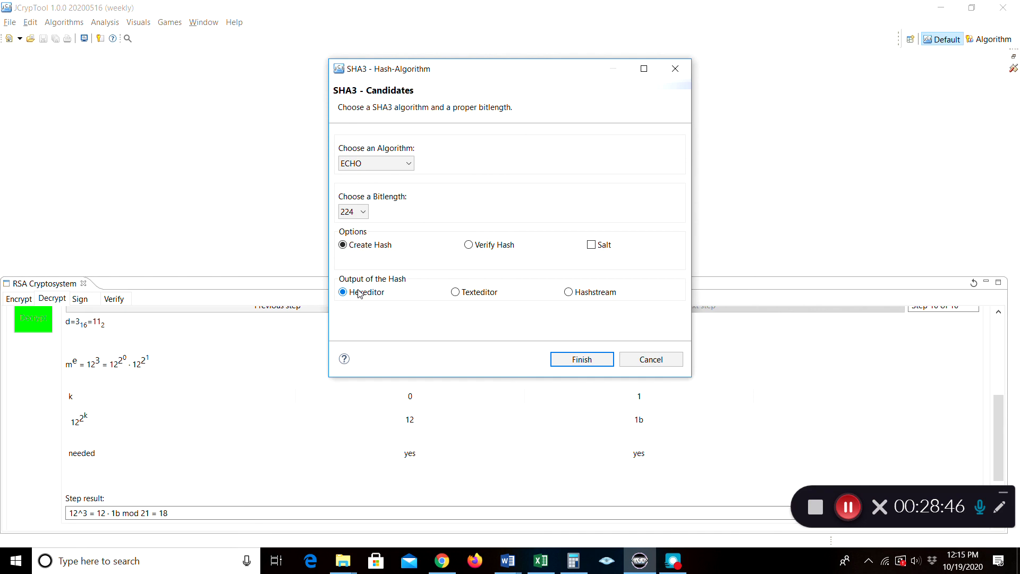
Send the ECHO-224 hash output to the text editor and bring up Fall20_Crypto_Lab.docx in Word
{"action": "left_click", "coordinate": [455, 293]}
{"action": "left_click", "coordinate": [509, 563]}
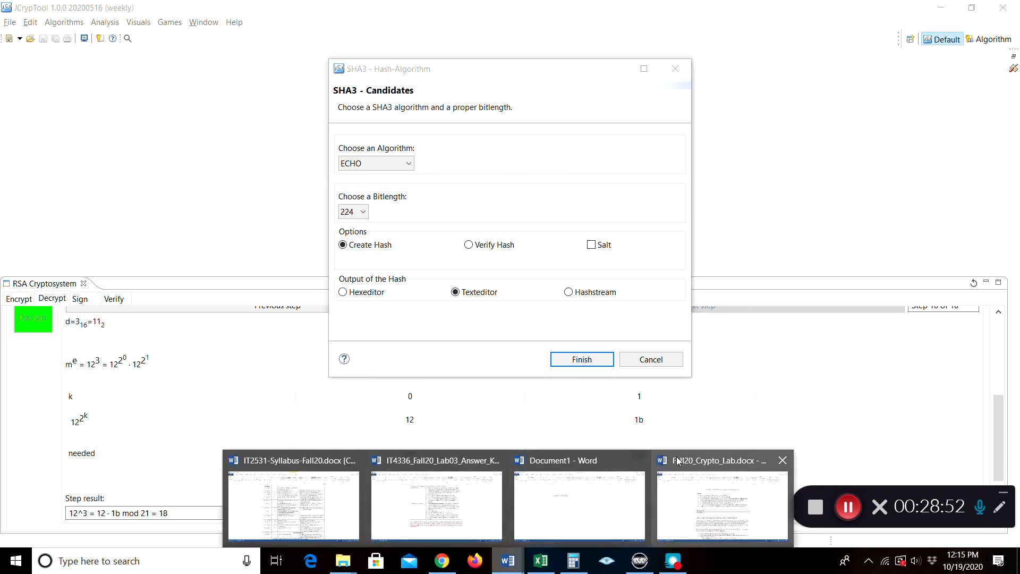
{"action": "left_click", "coordinate": [678, 474]}
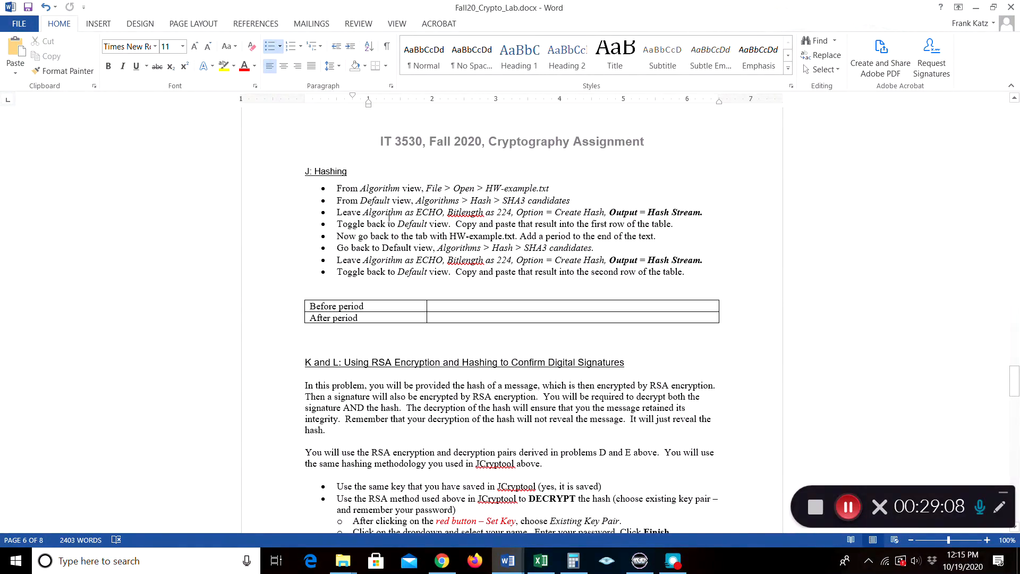
{"action": "scroll", "coordinate": [389, 218], "scroll_direction": "down", "scroll_amount": 5}
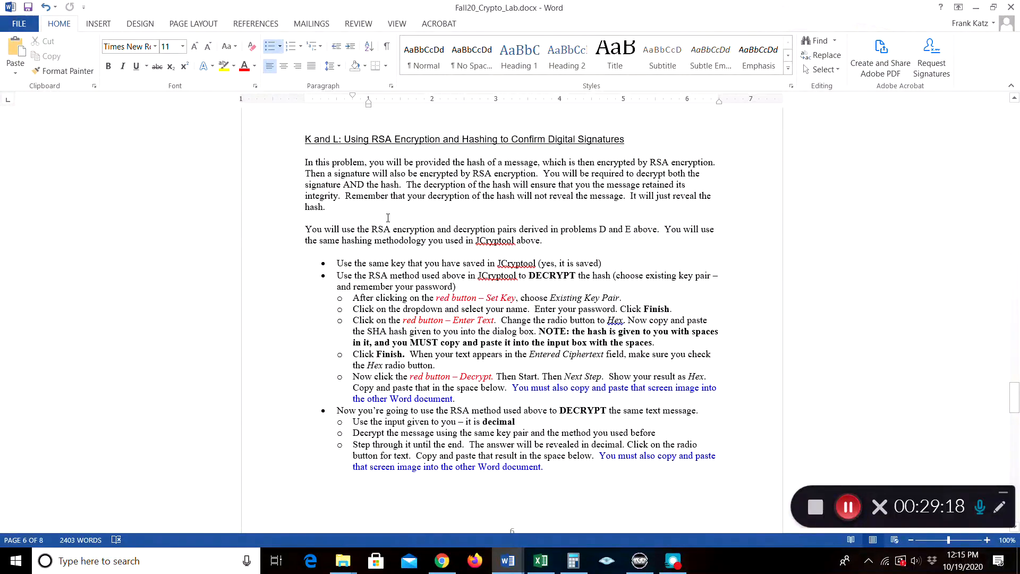
{"action": "scroll", "coordinate": [388, 217], "scroll_direction": "down", "scroll_amount": 9}
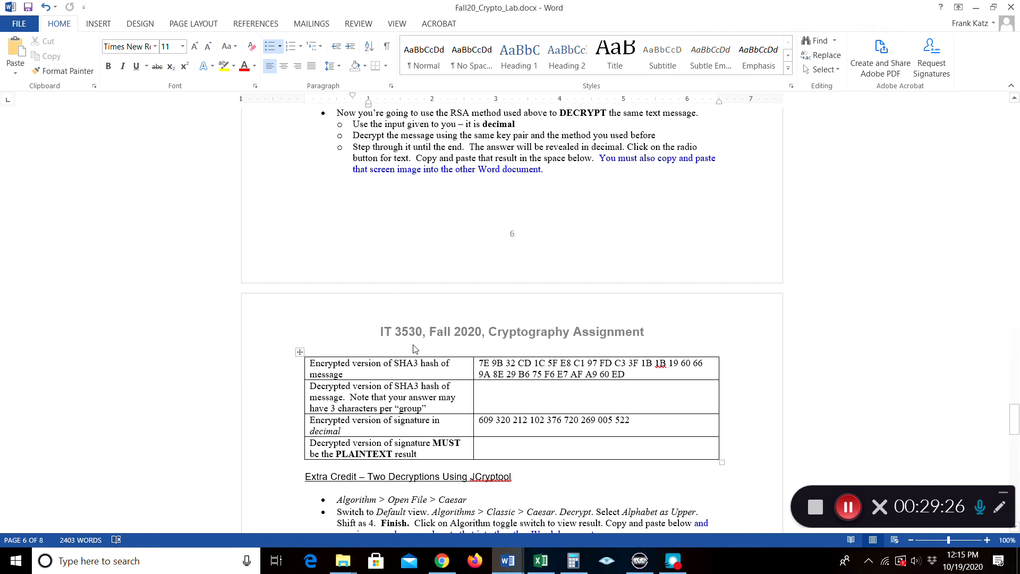
{"action": "scroll", "coordinate": [417, 345], "scroll_direction": "up", "scroll_amount": 10}
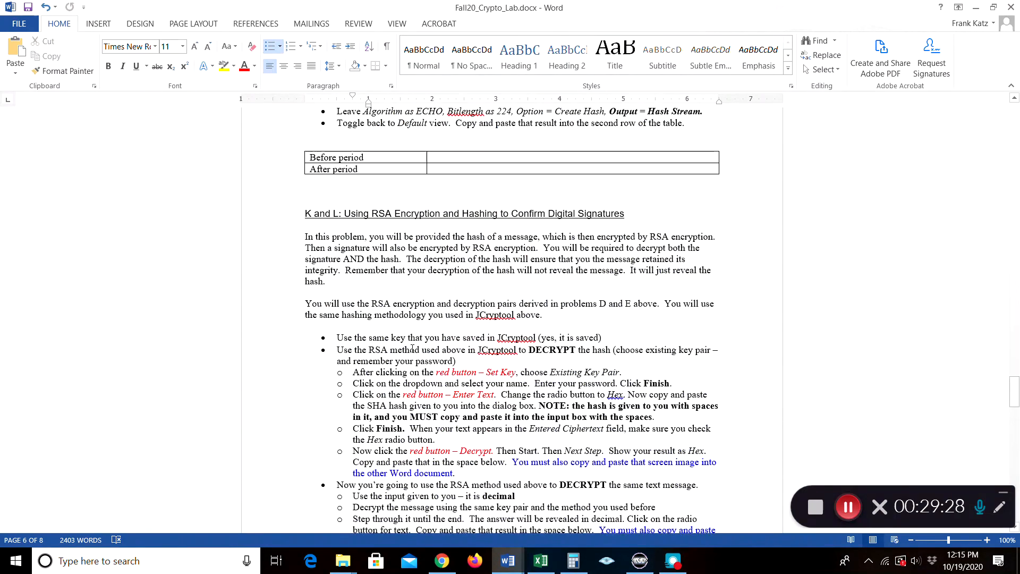
{"action": "scroll", "coordinate": [413, 350], "scroll_direction": "up", "scroll_amount": 6}
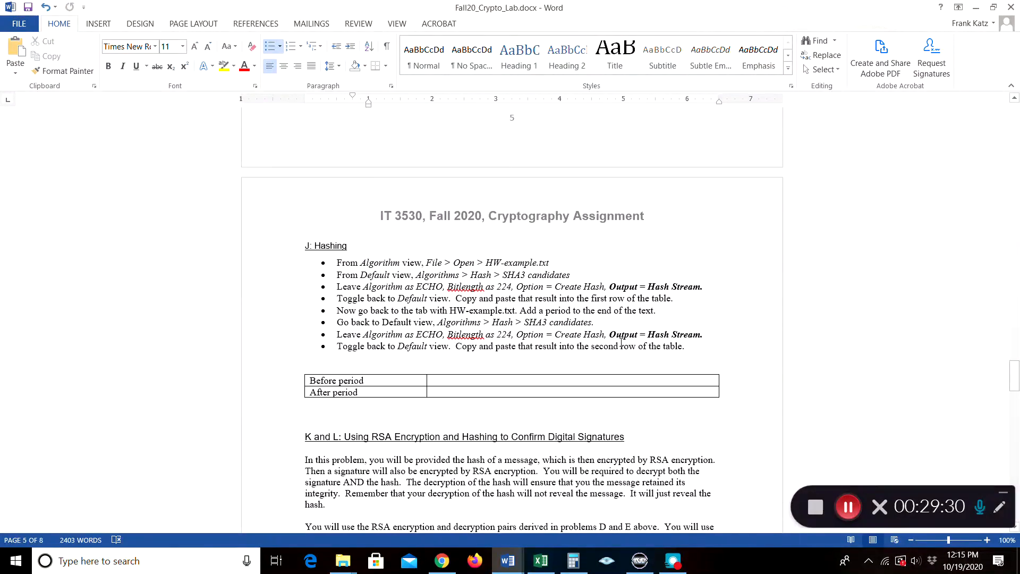
Generate the ECHO-224 hash of the example text and copy its hex digest from out007.txt
{"action": "left_click", "coordinate": [648, 570]}
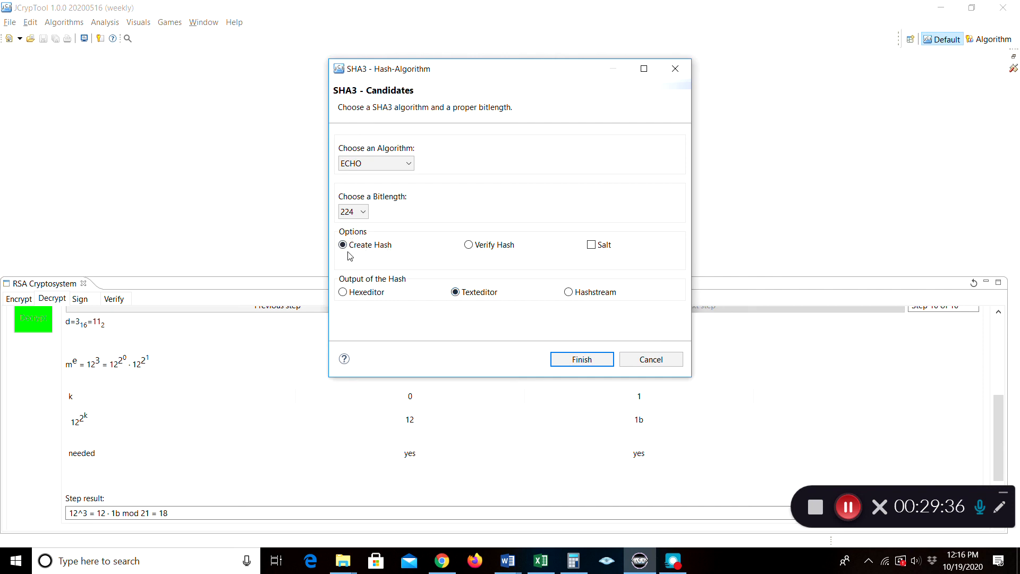
{"action": "left_click", "coordinate": [567, 362]}
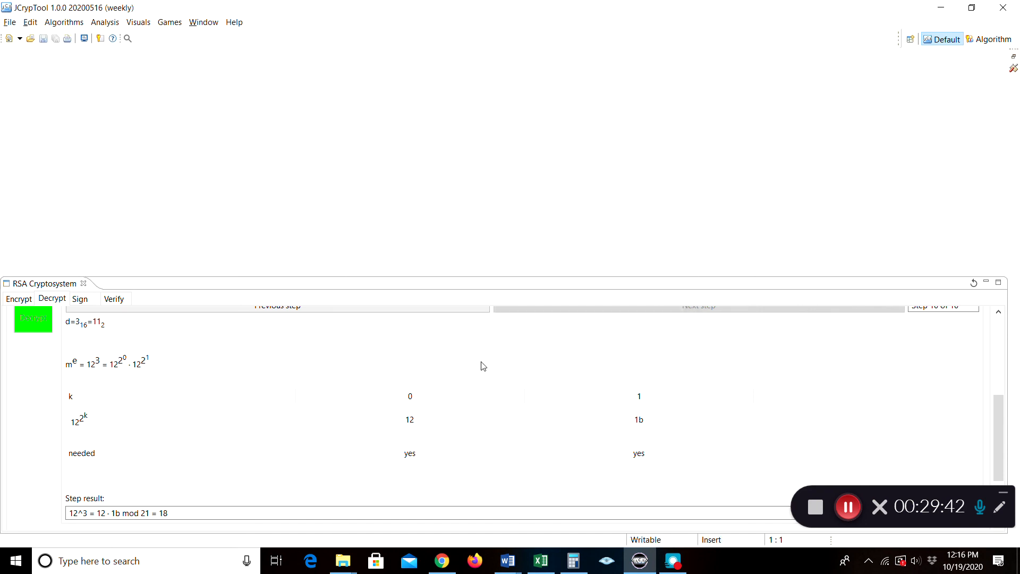
{"action": "left_click", "coordinate": [991, 39]}
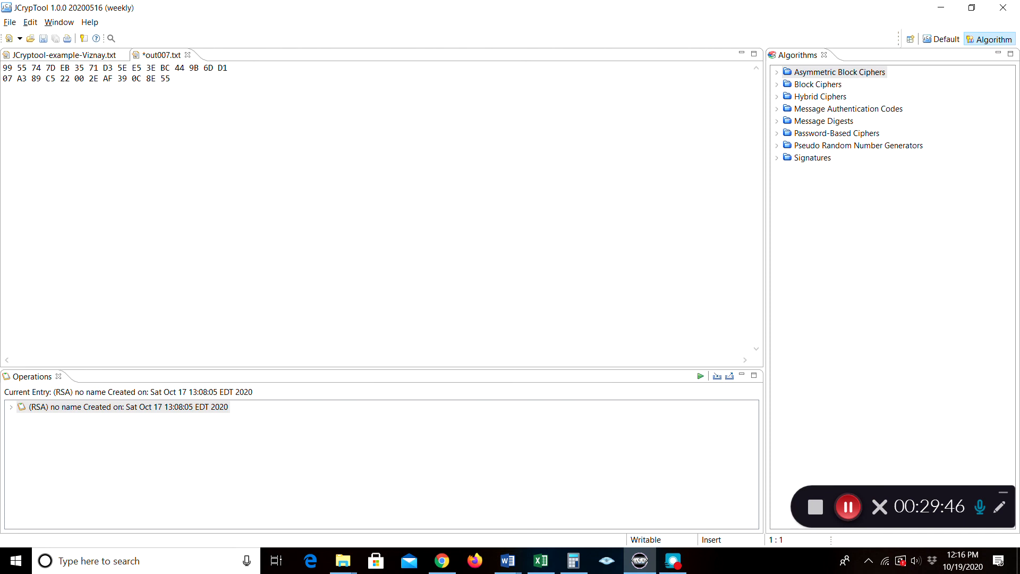
{"action": "left_click_drag", "start_coordinate": [3, 67], "coordinate": [172, 78]}
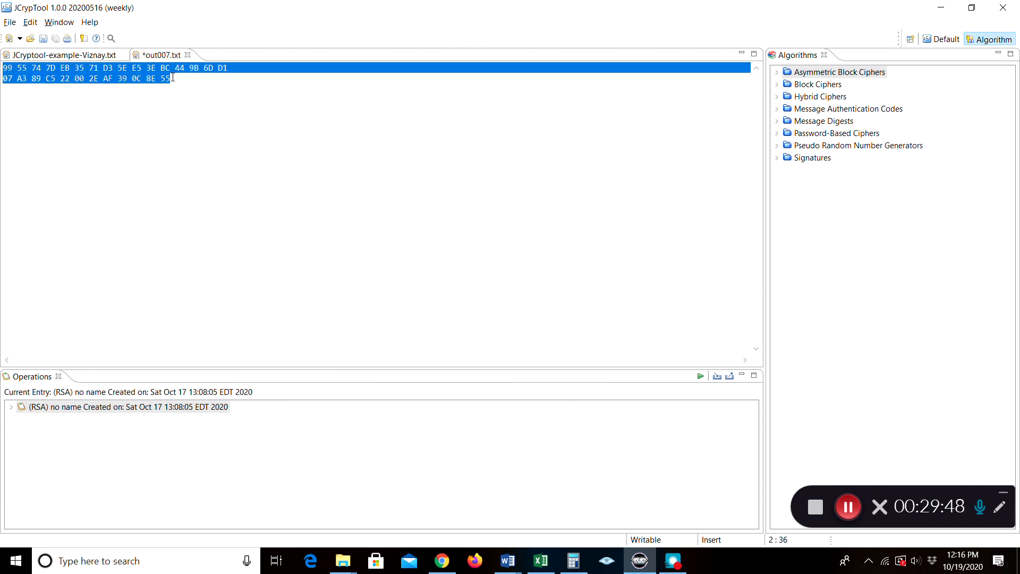
{"action": "right_click", "coordinate": [139, 78]}
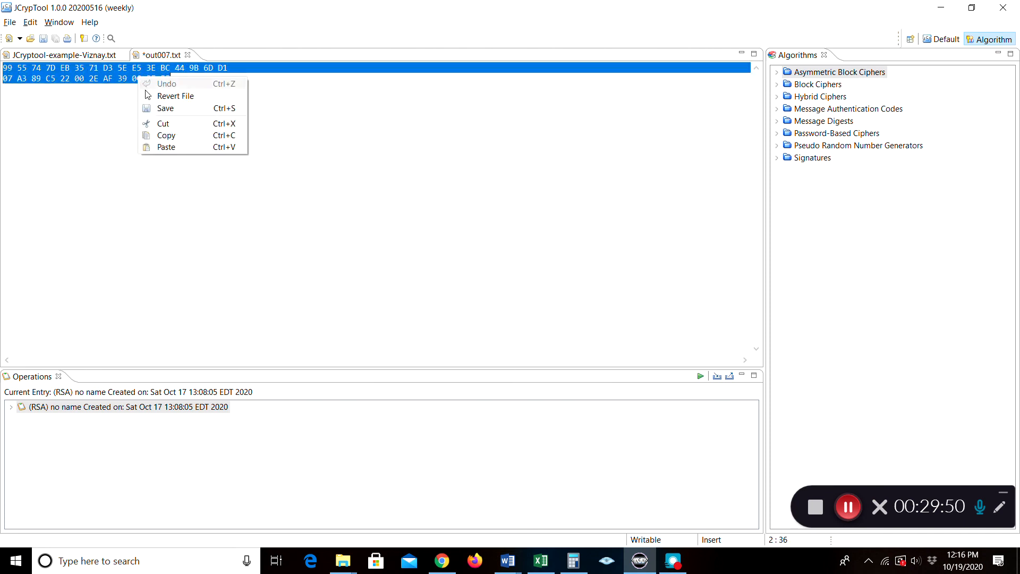
{"action": "left_click", "coordinate": [164, 135]}
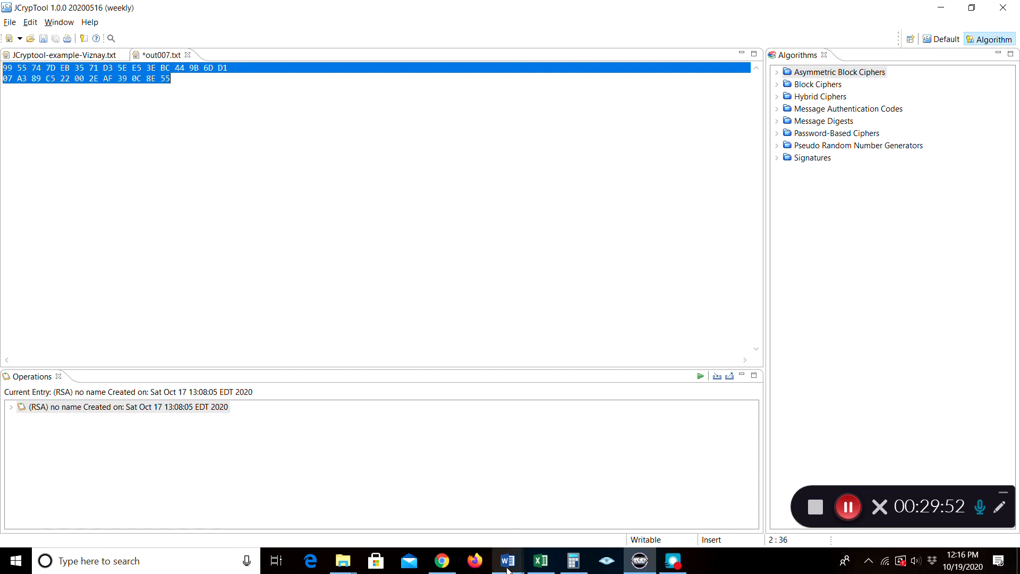
Narrow the table's label column and paste the ECHO-224 digest into the Before period cell
{"action": "mouse_move", "coordinate": [507, 566]}
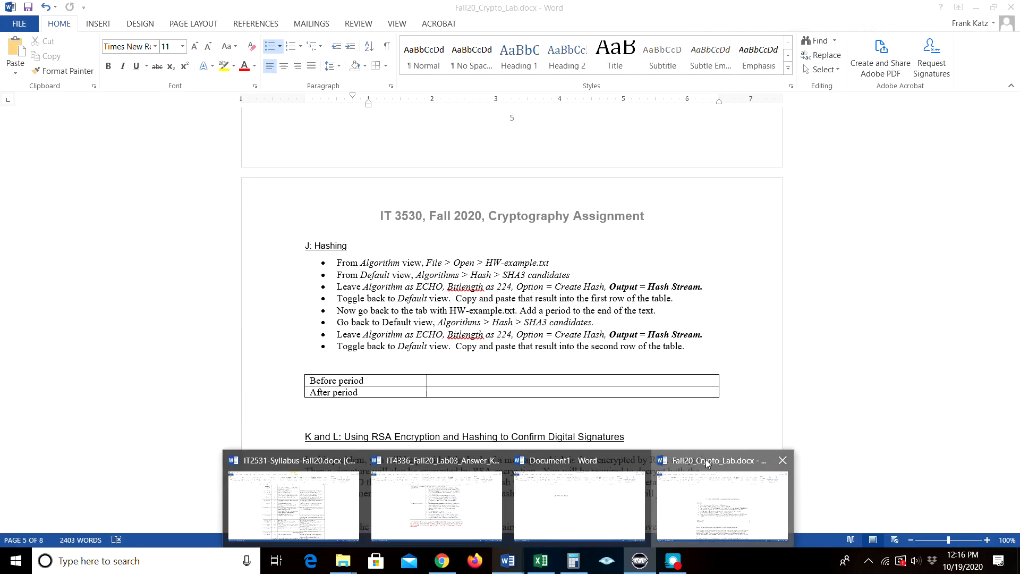
{"action": "left_click", "coordinate": [688, 462]}
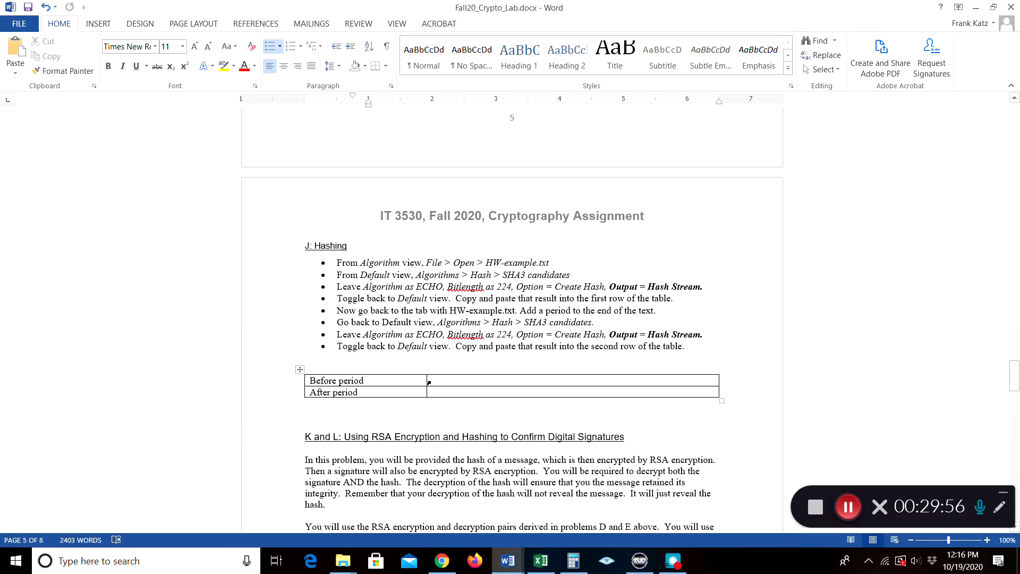
{"action": "left_click_drag", "start_coordinate": [427, 381], "coordinate": [392, 380]}
{"action": "left_click", "coordinate": [402, 381]}
{"action": "right_click", "coordinate": [402, 382]}
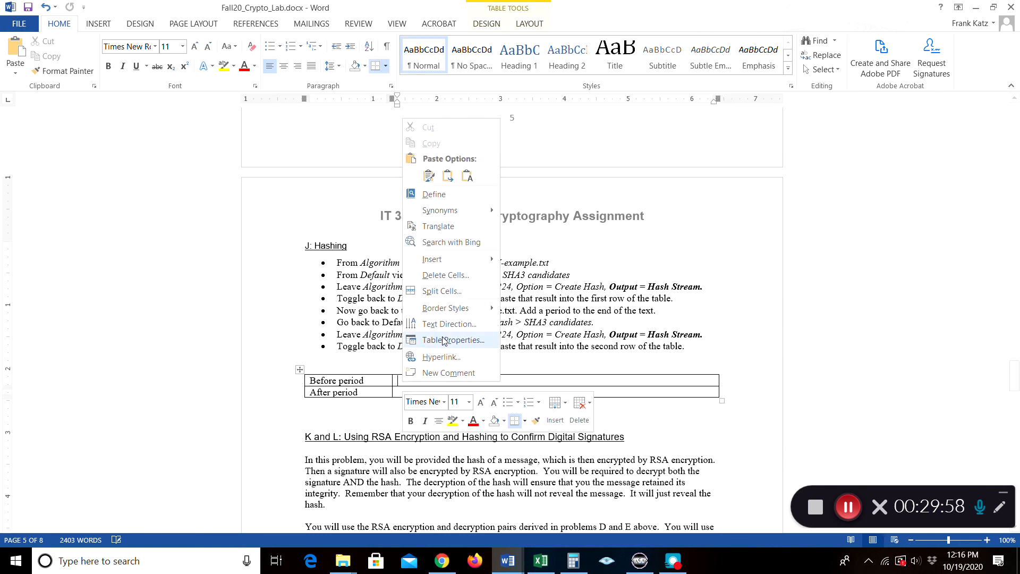
{"action": "left_click", "coordinate": [448, 181]}
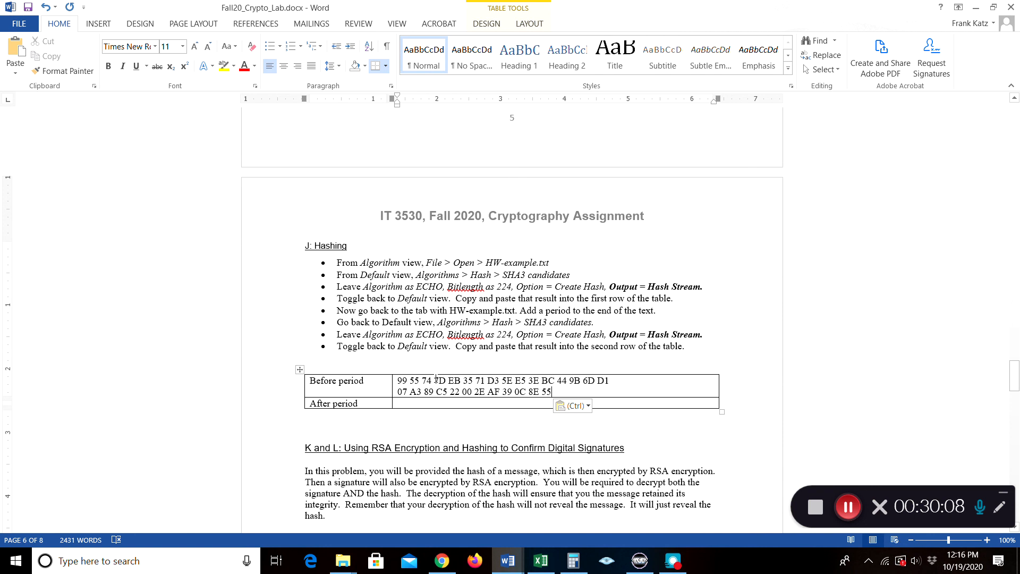
{"action": "scroll", "coordinate": [420, 301], "scroll_direction": "down", "scroll_amount": 5}
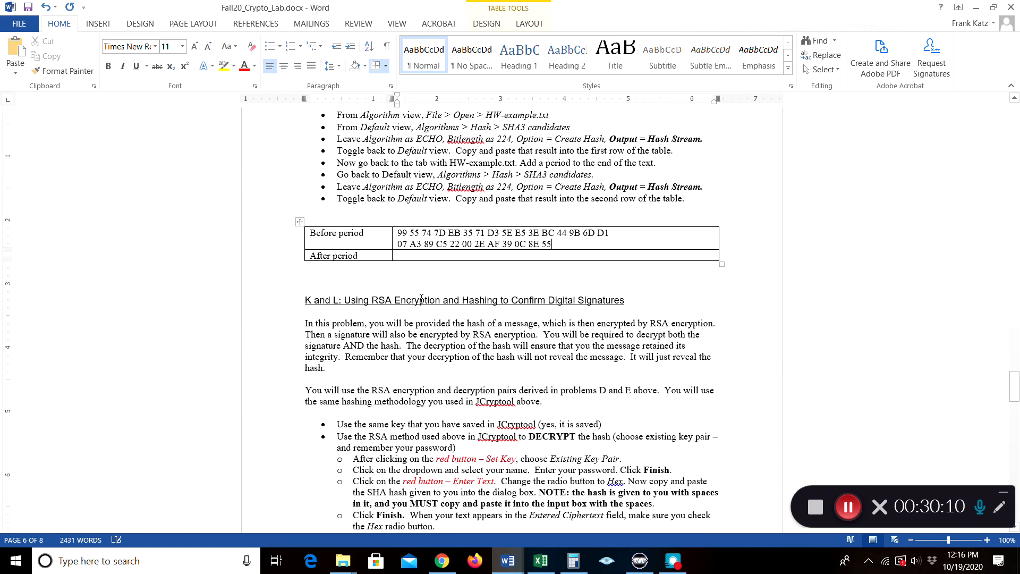
{"action": "scroll", "coordinate": [361, 334], "scroll_direction": "down", "scroll_amount": 3}
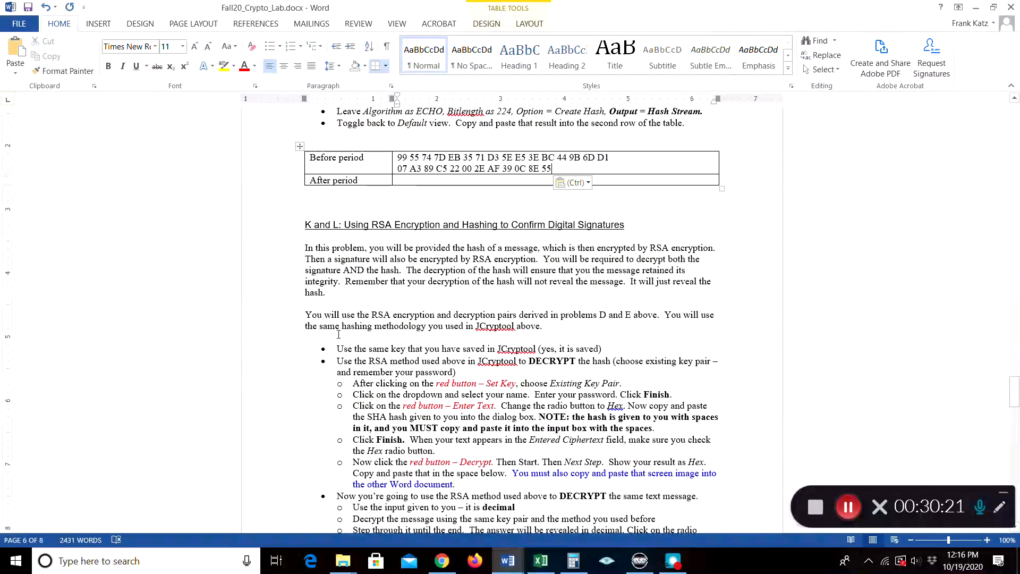
{"action": "scroll", "coordinate": [338, 334], "scroll_direction": "down", "scroll_amount": 3}
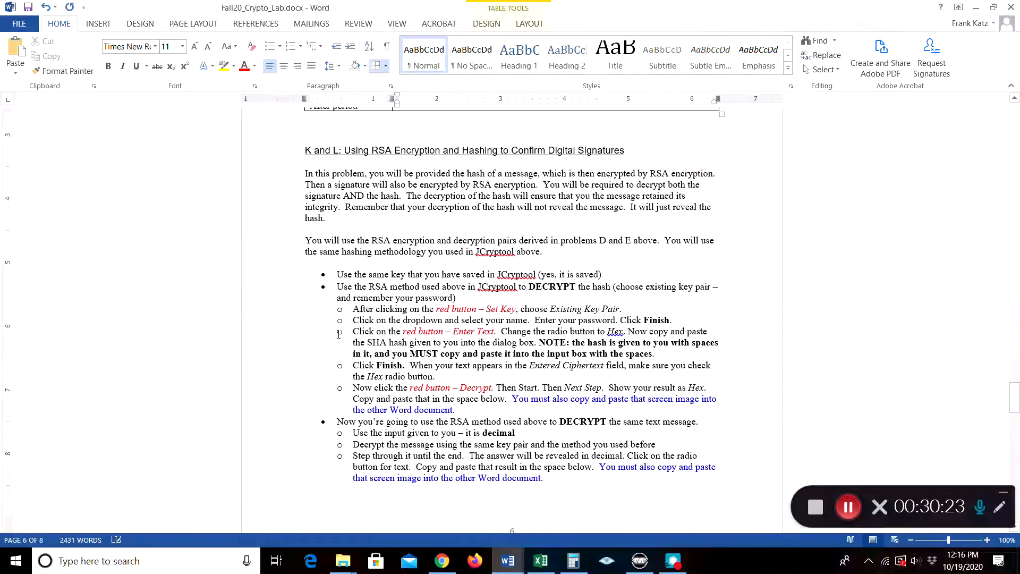
{"action": "scroll", "coordinate": [339, 334], "scroll_direction": "down", "scroll_amount": 8}
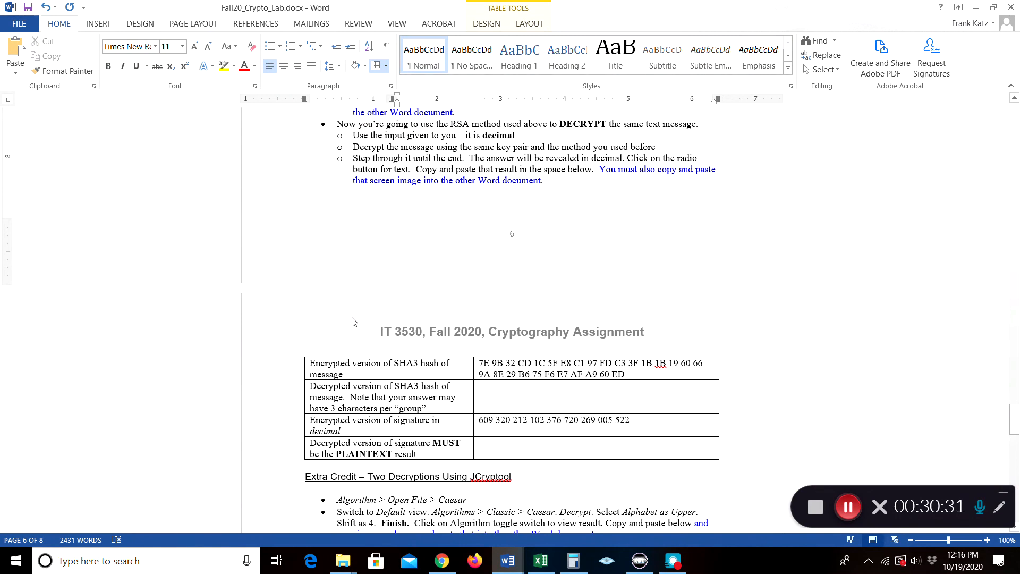
{"action": "scroll", "coordinate": [342, 349], "scroll_direction": "up", "scroll_amount": 15}
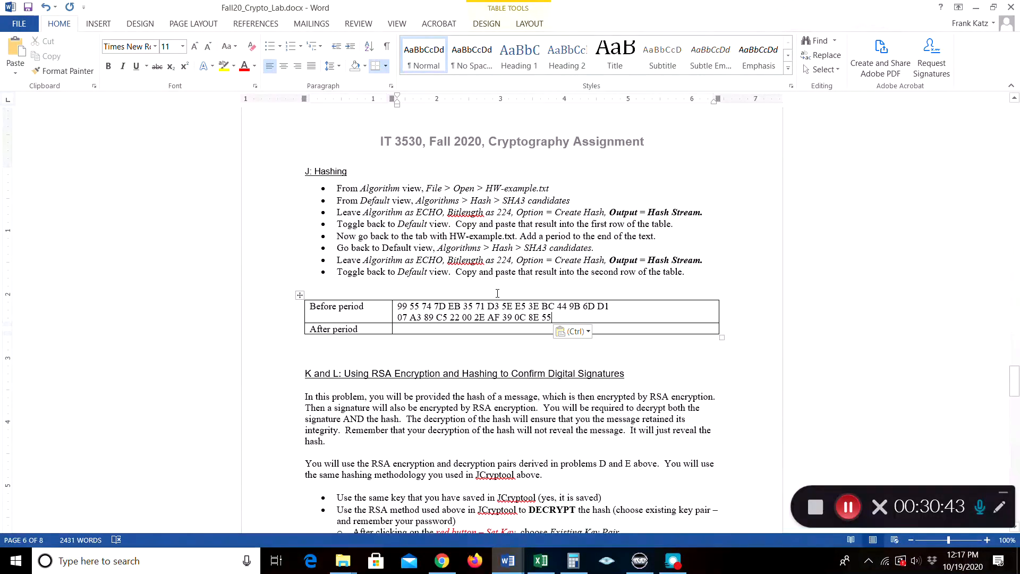
Append a period to SELLGOLDTODAY in JCryptool-example-Viznay.txt and return to the Default perspective
{"action": "left_click", "coordinate": [637, 569]}
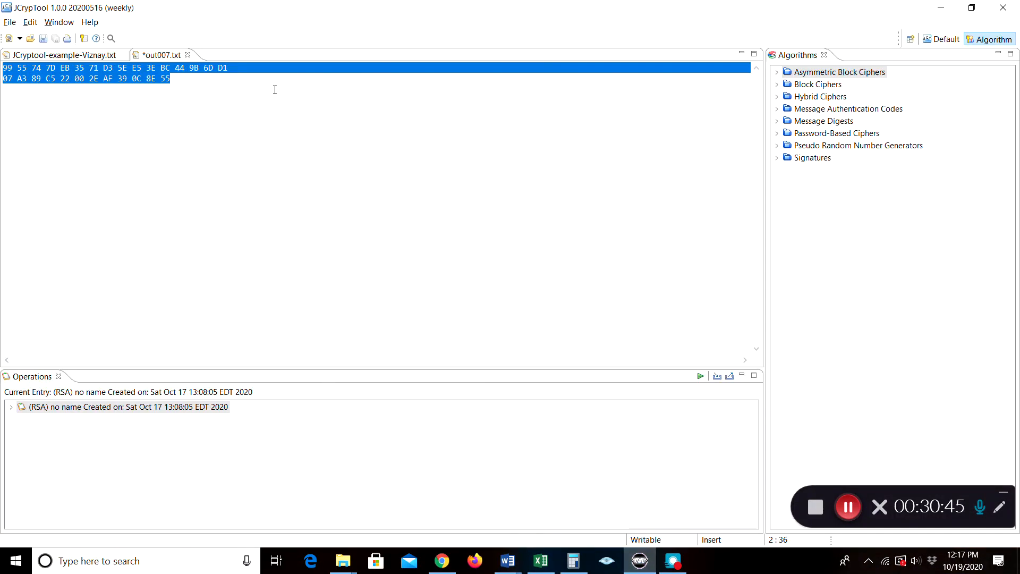
{"action": "left_click", "coordinate": [96, 56]}
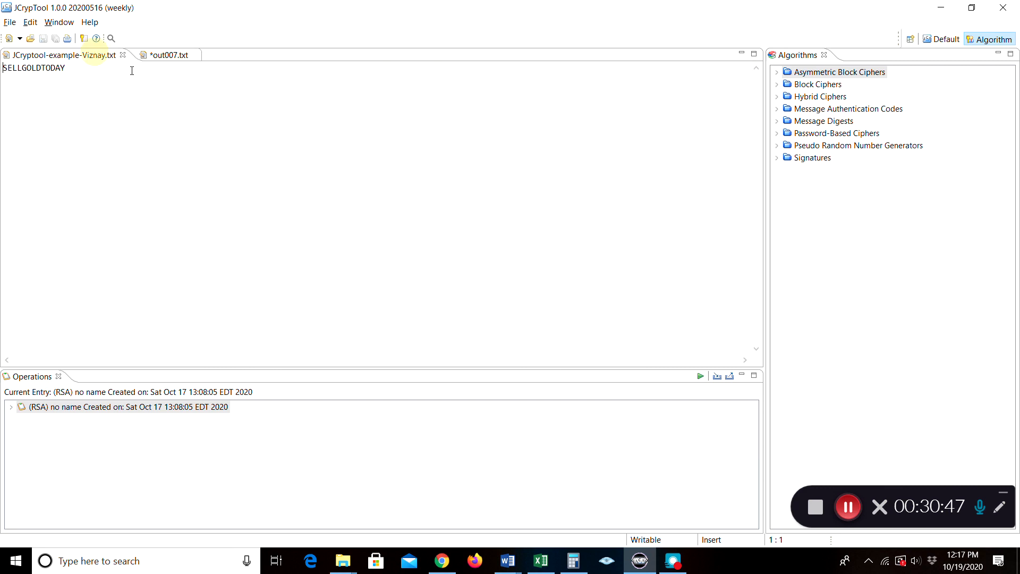
{"action": "left_click", "coordinate": [83, 72]}
{"action": "type", "text": "."}
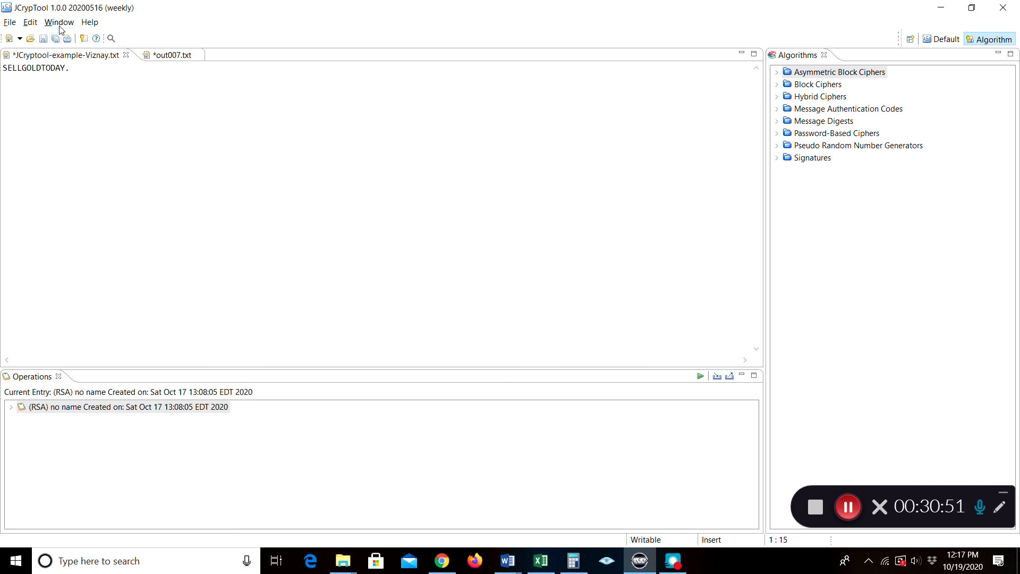
{"action": "left_click", "coordinate": [932, 40]}
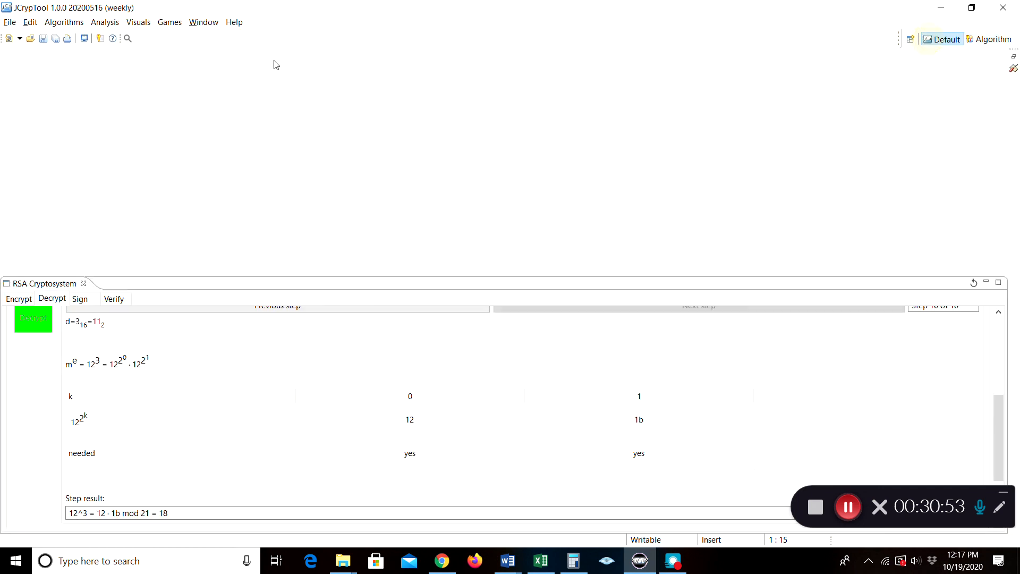
{"action": "left_click", "coordinate": [61, 22]}
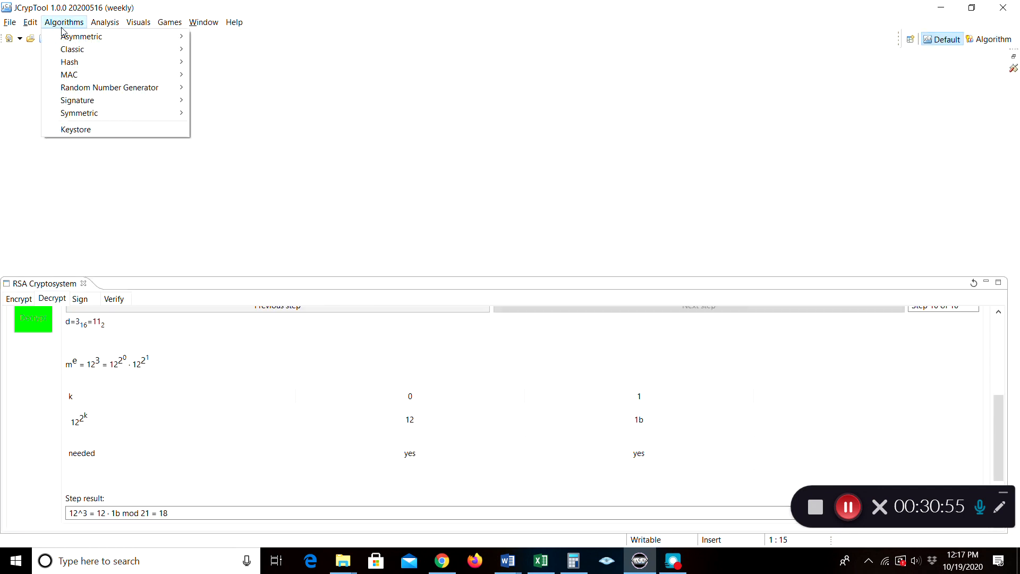
Hash the period-appended text with ECHO-224 into the text editor and copy the digest from out008.txt
{"action": "mouse_move", "coordinate": [131, 66]}
{"action": "left_click", "coordinate": [234, 87]}
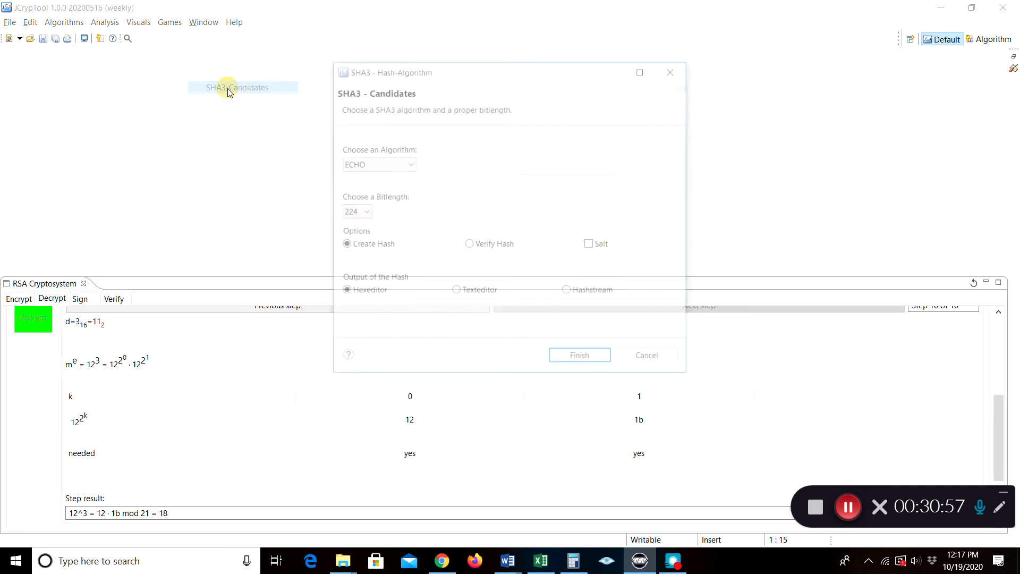
{"action": "left_click", "coordinate": [456, 291]}
{"action": "left_click", "coordinate": [581, 361]}
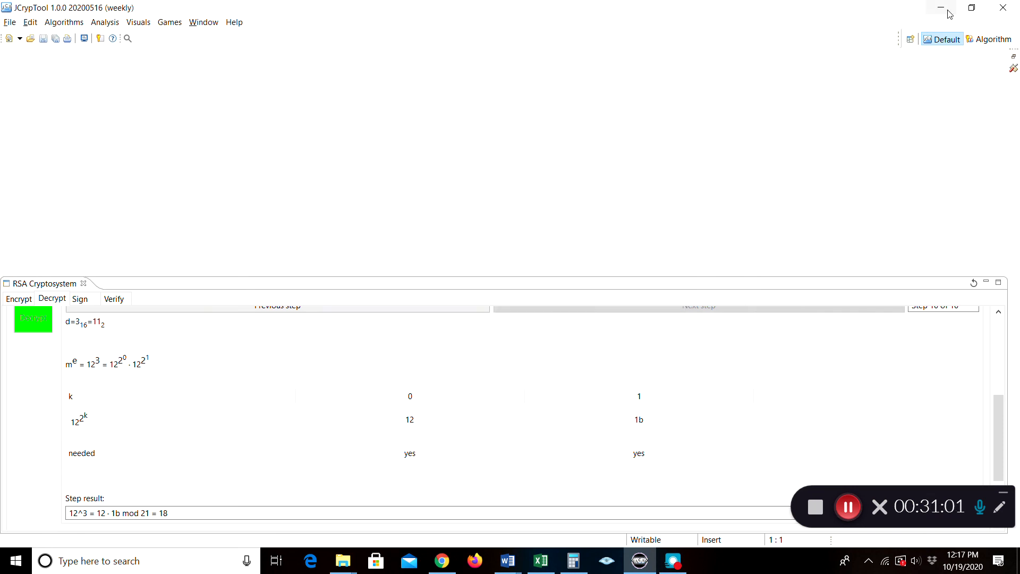
{"action": "left_click", "coordinate": [987, 46]}
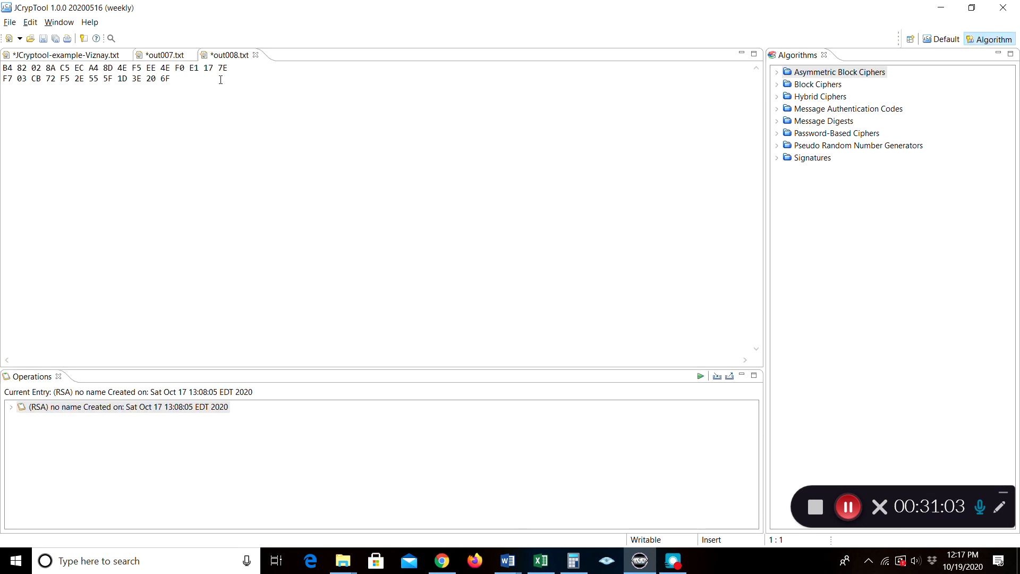
{"action": "left_click", "coordinate": [168, 80], "text": "shift"}
{"action": "right_click", "coordinate": [141, 79]}
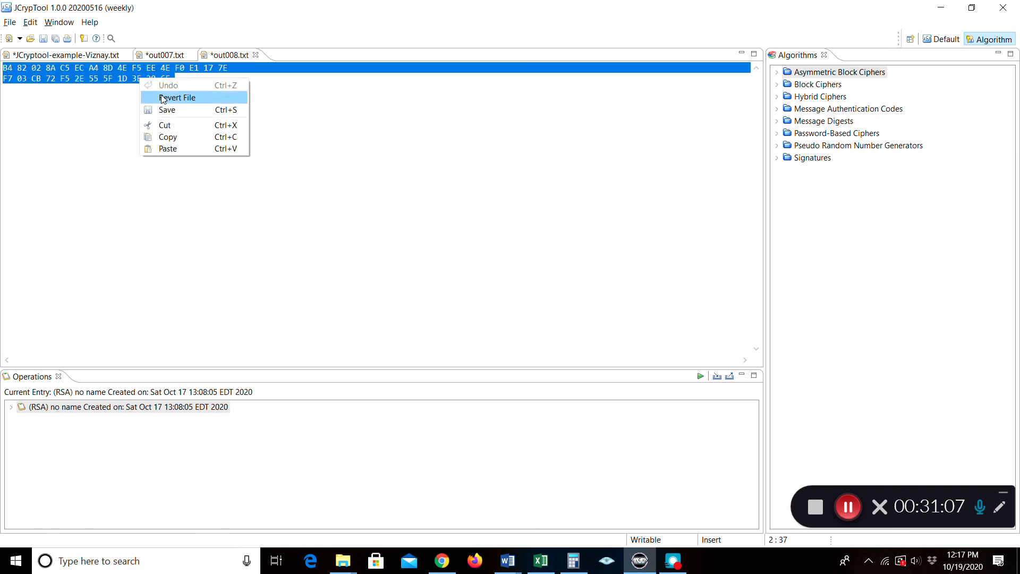
{"action": "left_click", "coordinate": [164, 137]}
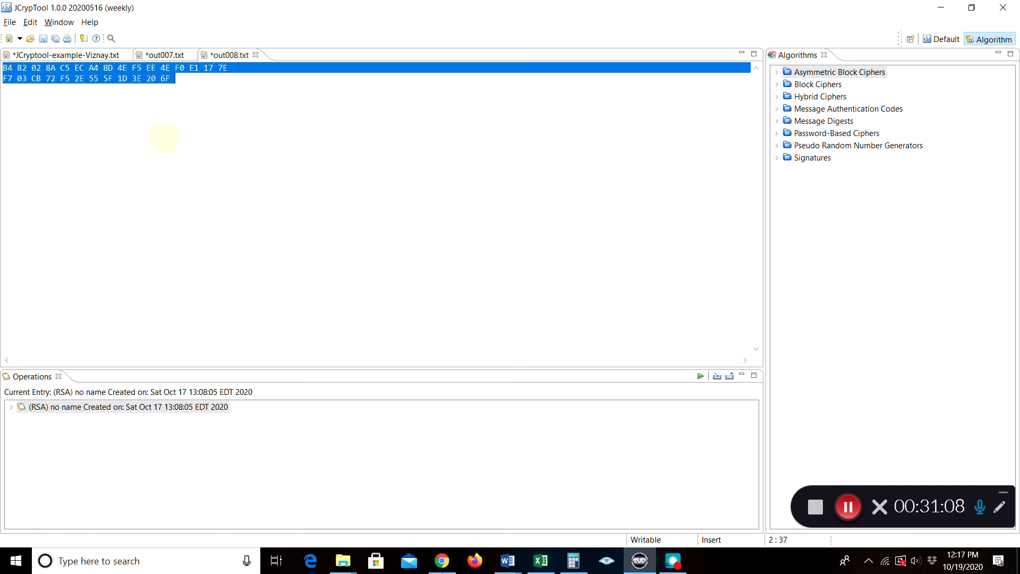
{"action": "left_click", "coordinate": [507, 560]}
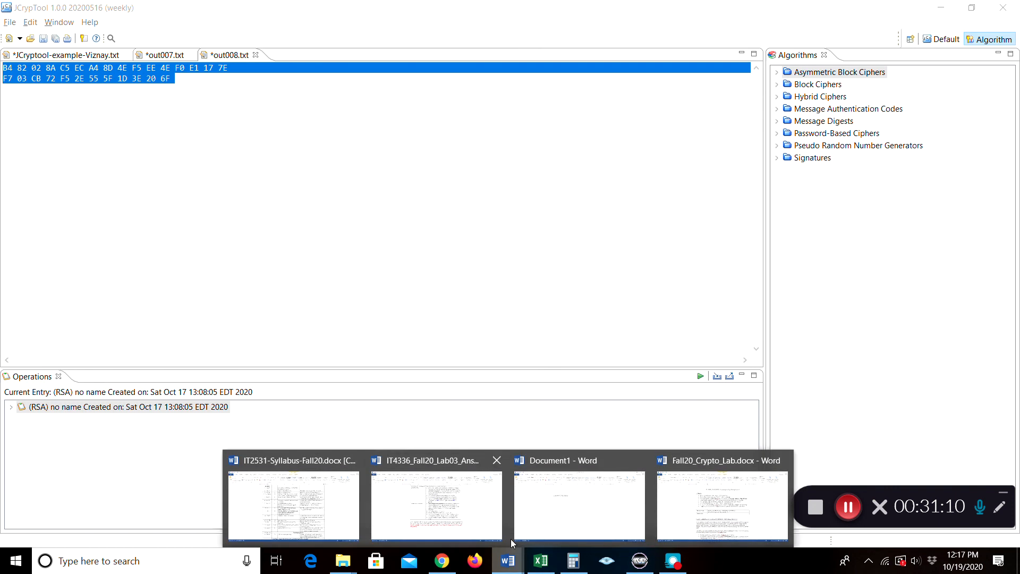
Paste the second ECHO-224 digest into the After period cell of the Word hashing table
{"action": "left_click", "coordinate": [691, 467]}
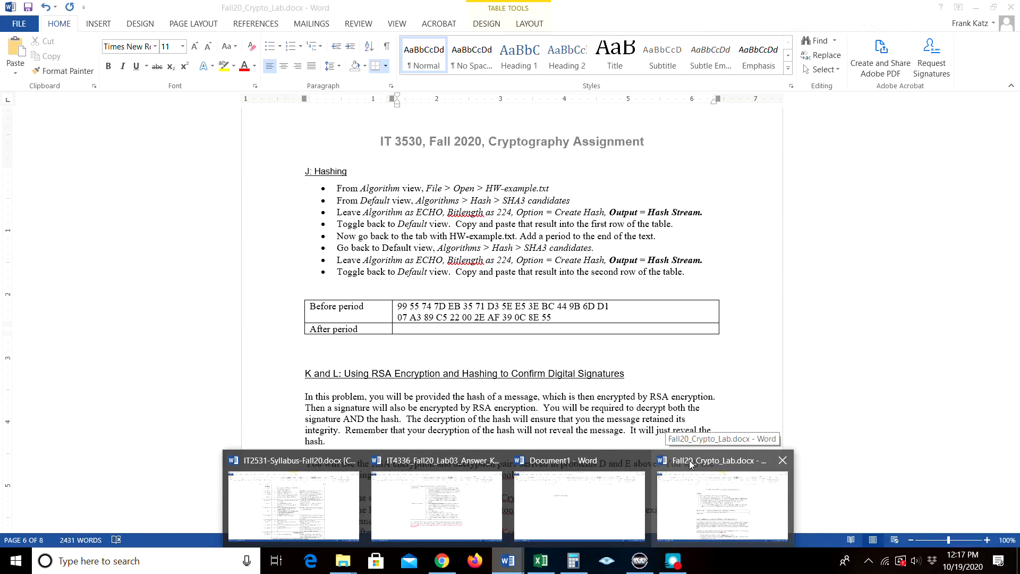
{"action": "right_click", "coordinate": [399, 329]}
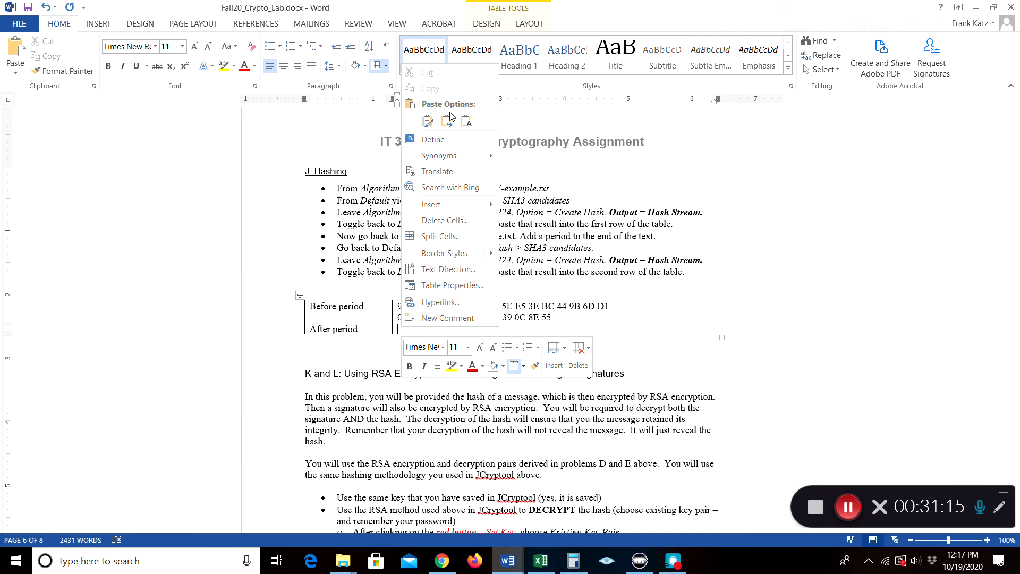
{"action": "left_click", "coordinate": [447, 121]}
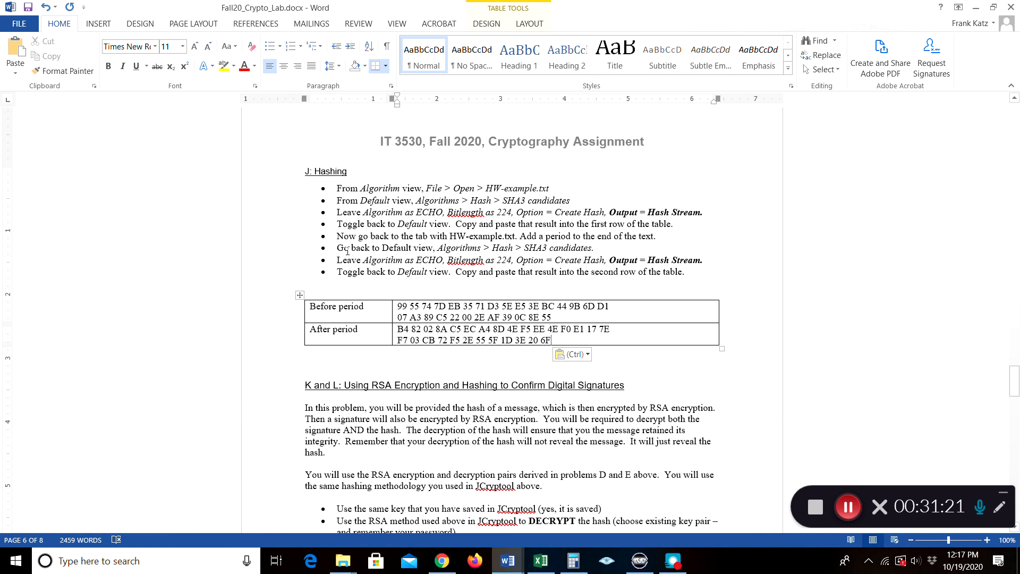
Scroll through the remaining lab document sections, then return to JCrypTool
{"action": "scroll", "coordinate": [347, 251], "scroll_direction": "down", "scroll_amount": 7}
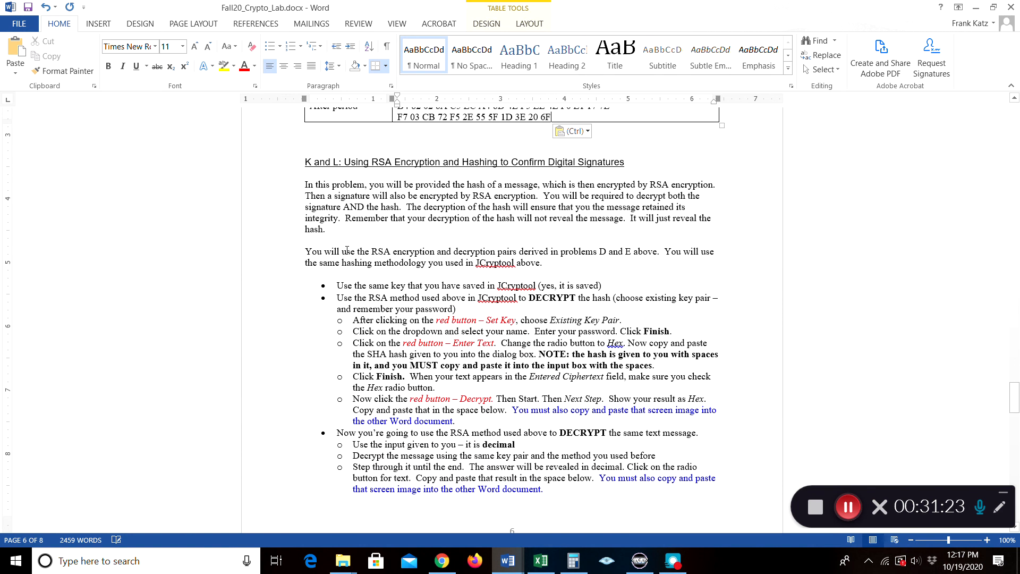
{"action": "scroll", "coordinate": [348, 249], "scroll_direction": "down", "scroll_amount": 3}
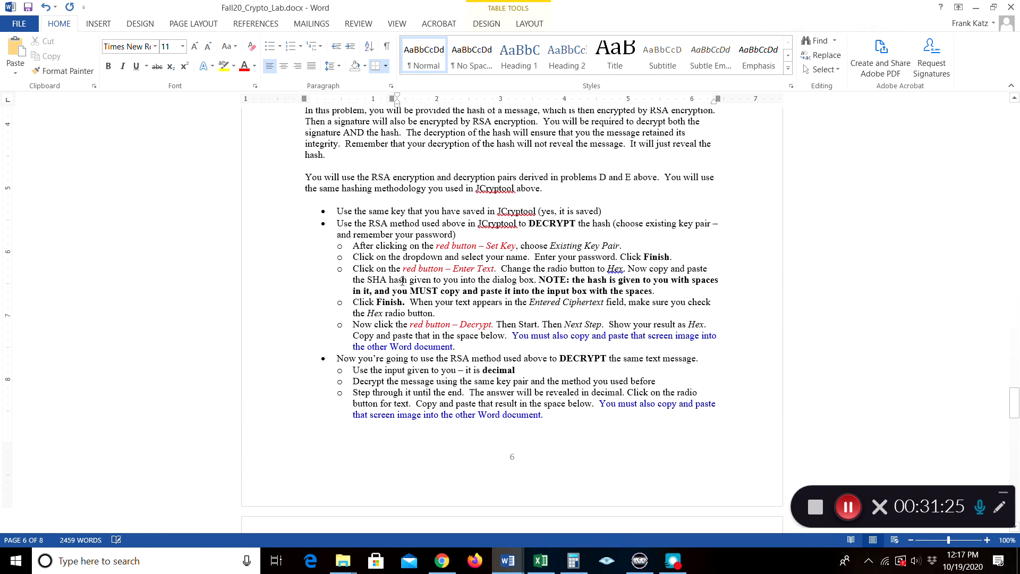
{"action": "scroll", "coordinate": [398, 268], "scroll_direction": "up", "scroll_amount": 3}
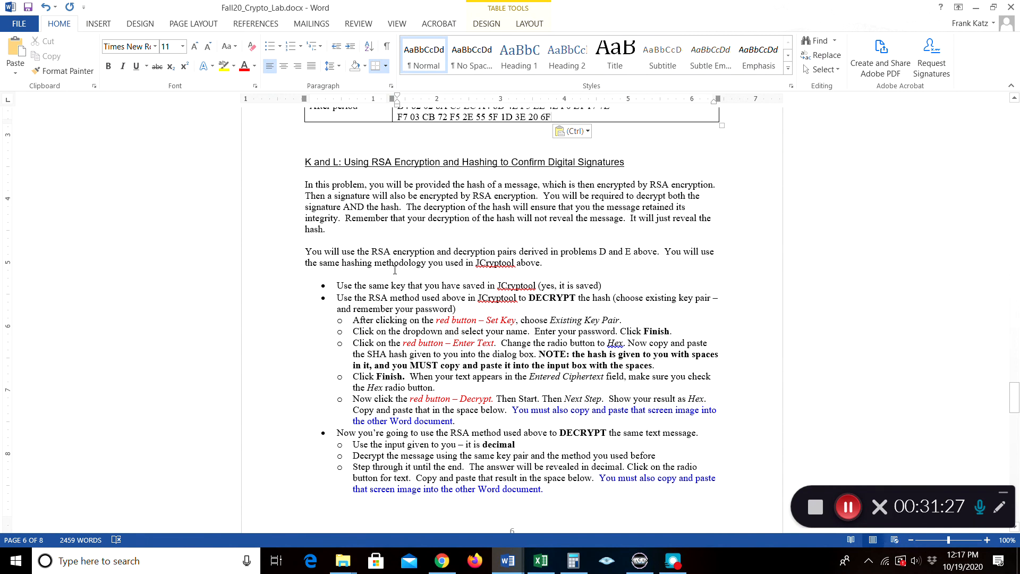
{"action": "scroll", "coordinate": [394, 269], "scroll_direction": "down", "scroll_amount": 9}
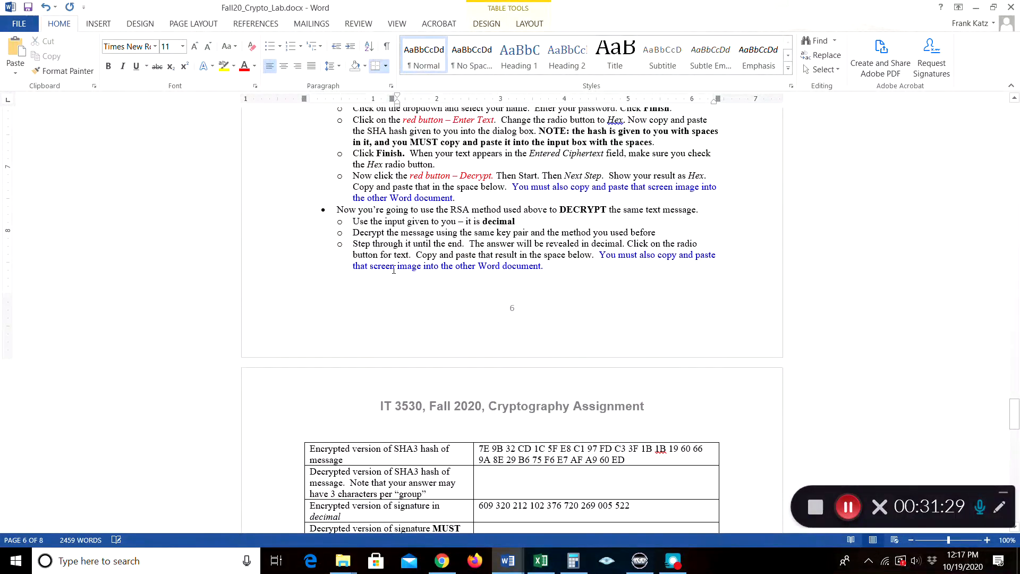
{"action": "scroll", "coordinate": [393, 270], "scroll_direction": "down", "scroll_amount": 6}
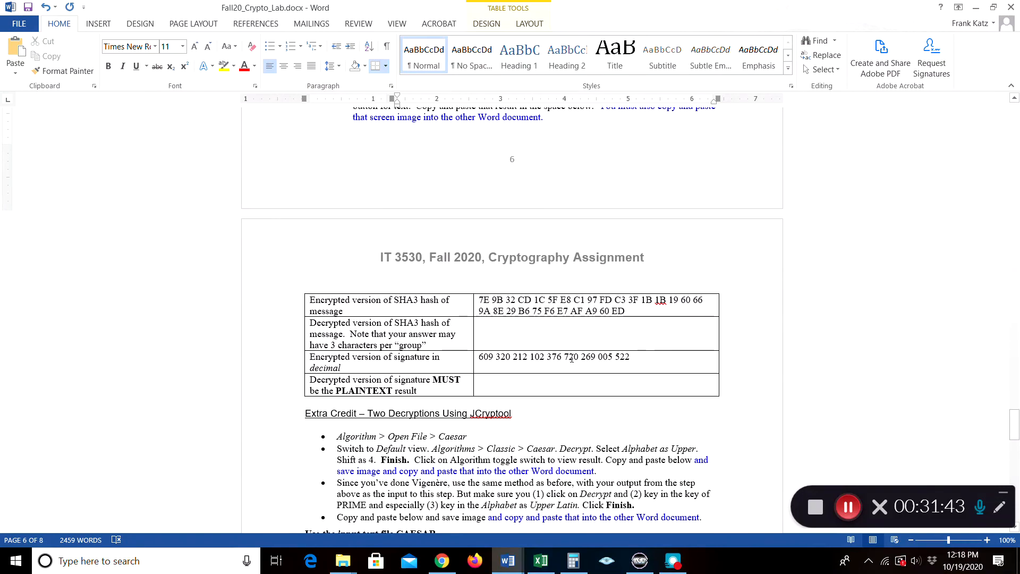
{"action": "scroll", "coordinate": [436, 329], "scroll_direction": "down", "scroll_amount": 2}
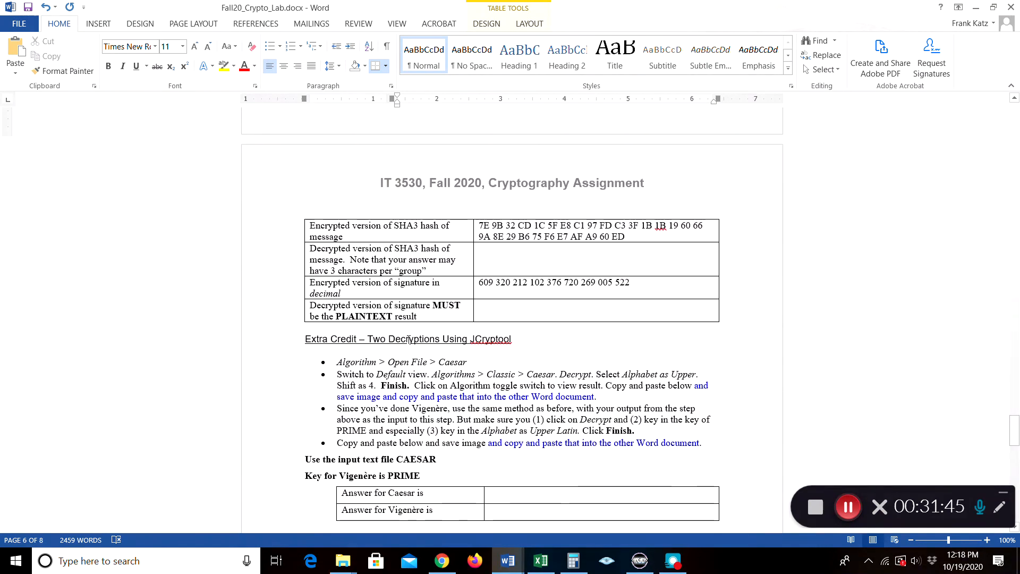
{"action": "scroll", "coordinate": [408, 339], "scroll_direction": "up", "scroll_amount": 15}
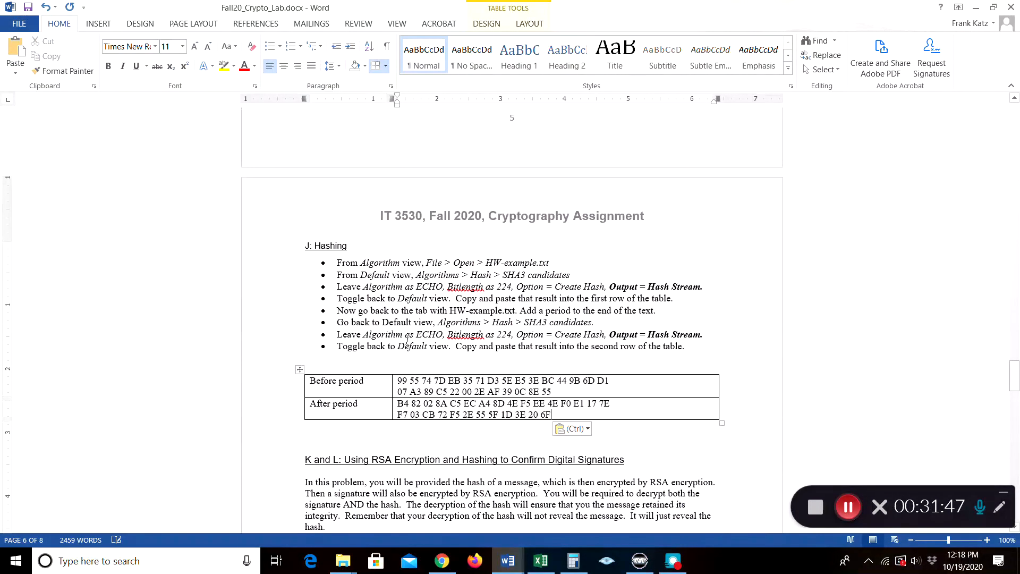
{"action": "scroll", "coordinate": [407, 340], "scroll_direction": "up", "scroll_amount": 10}
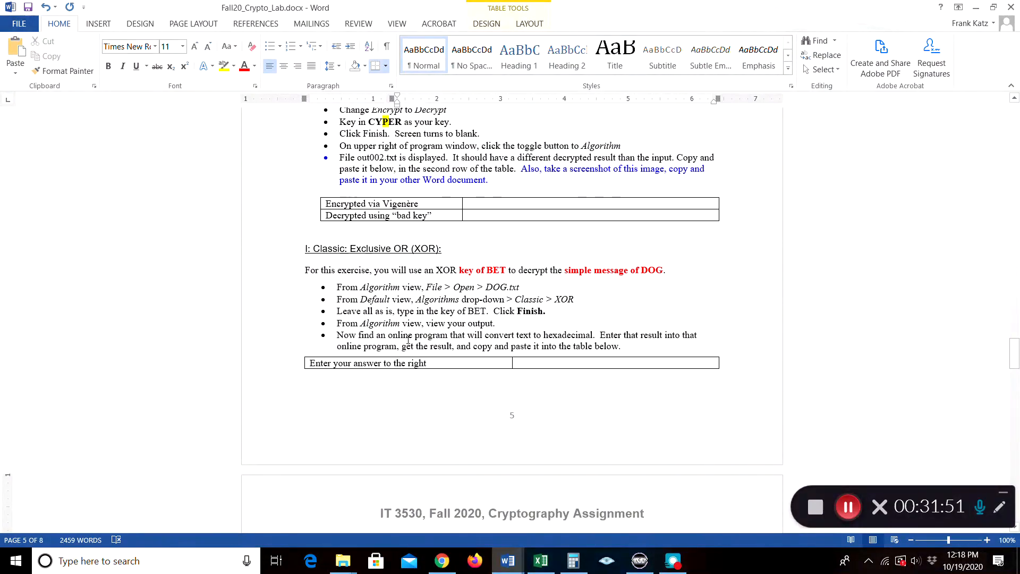
{"action": "scroll", "coordinate": [408, 339], "scroll_direction": "up", "scroll_amount": 10}
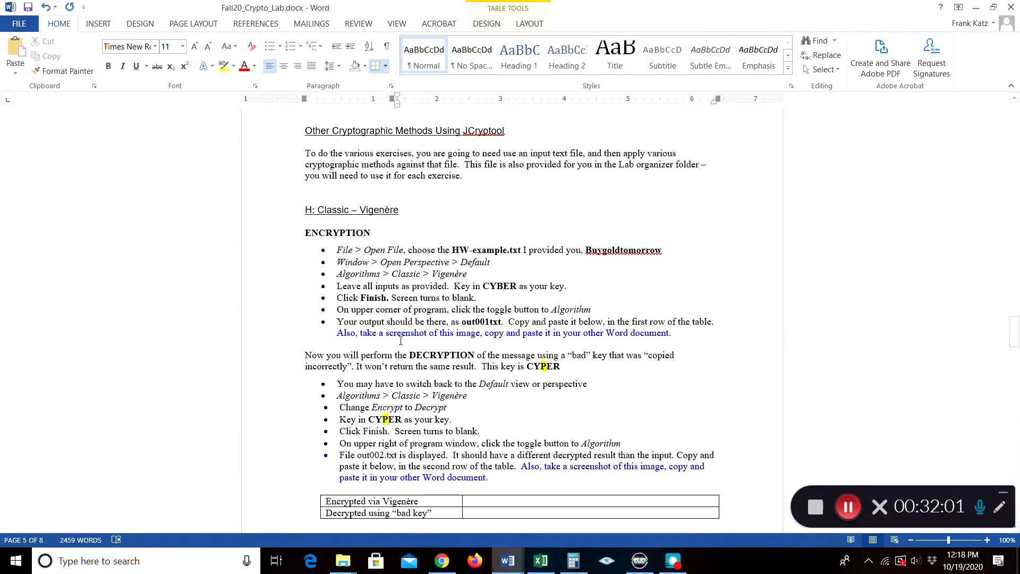
{"action": "left_click", "coordinate": [640, 561]}
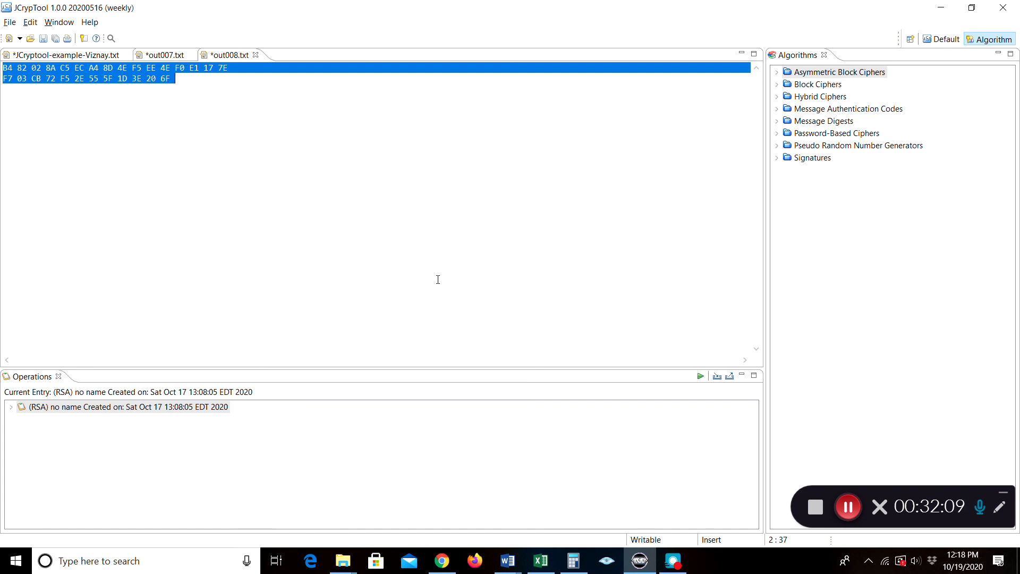
{"action": "left_click", "coordinate": [940, 42]}
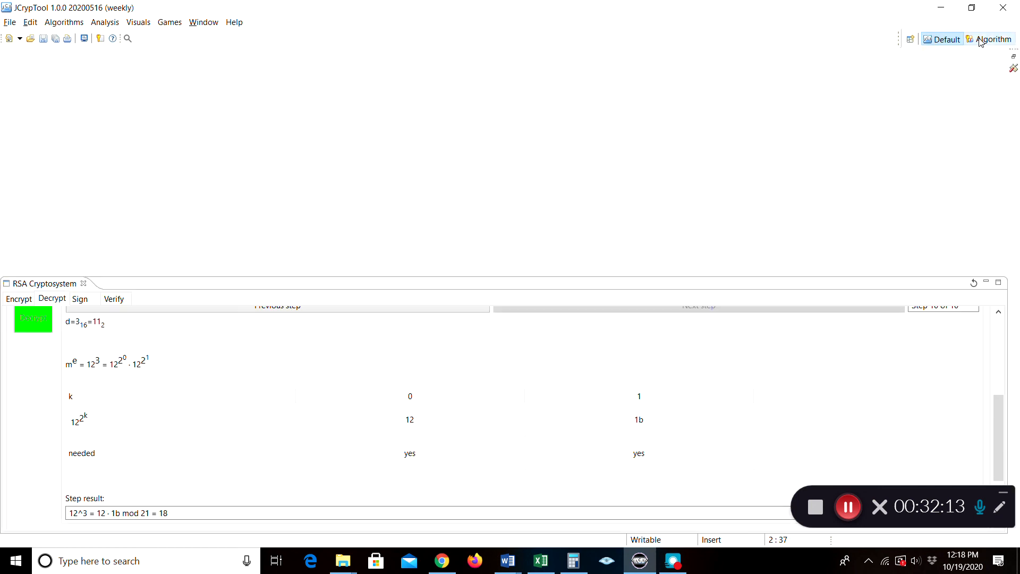
{"action": "left_click", "coordinate": [71, 22]}
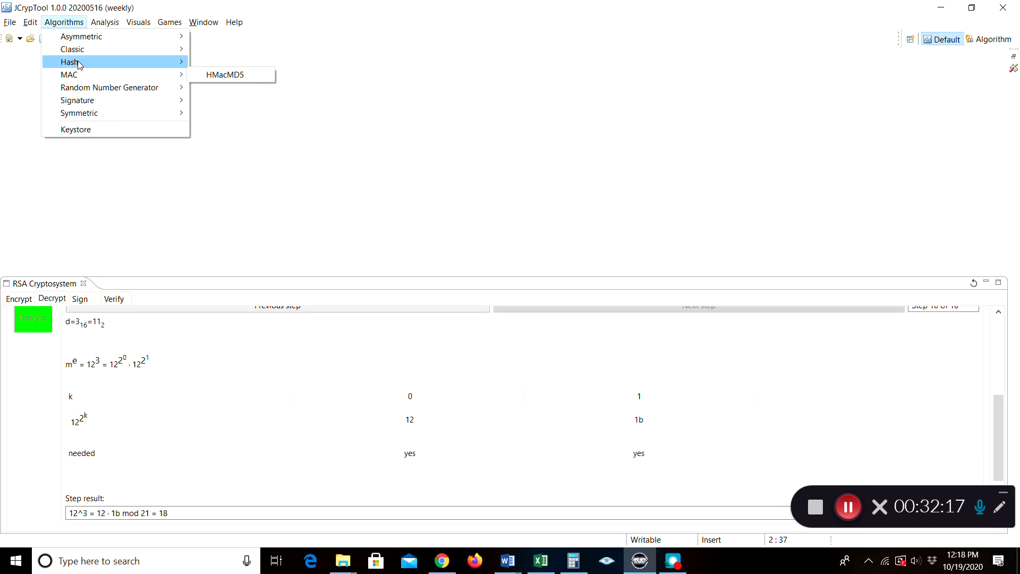
{"action": "mouse_move", "coordinate": [78, 64]}
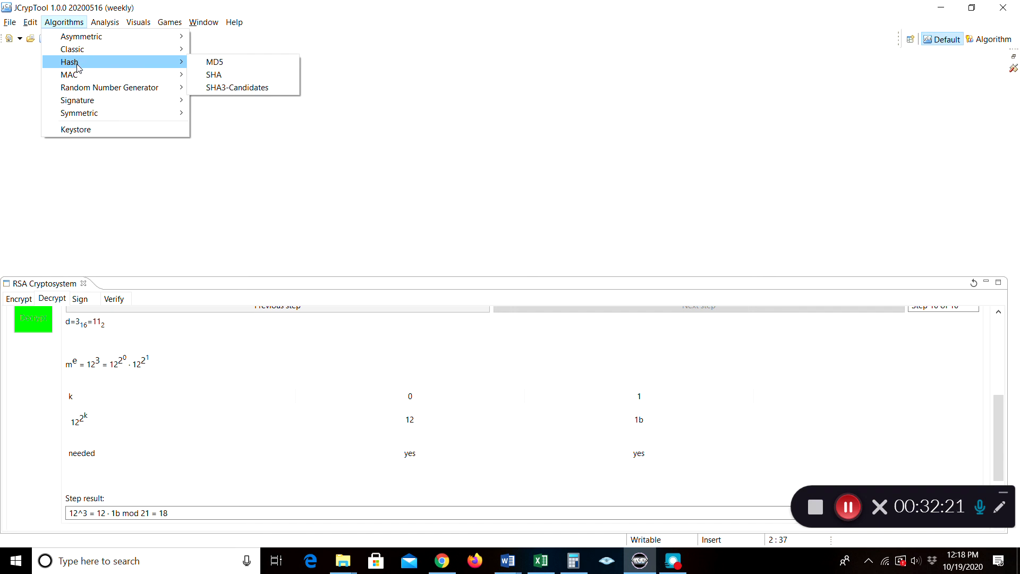
{"action": "left_click", "coordinate": [315, 11]}
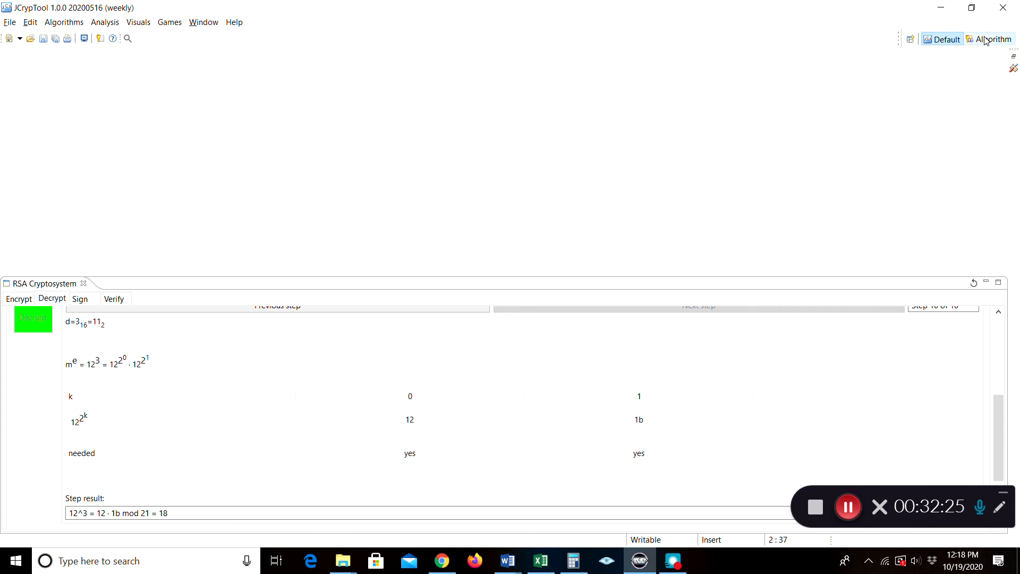
{"action": "left_click", "coordinate": [986, 41]}
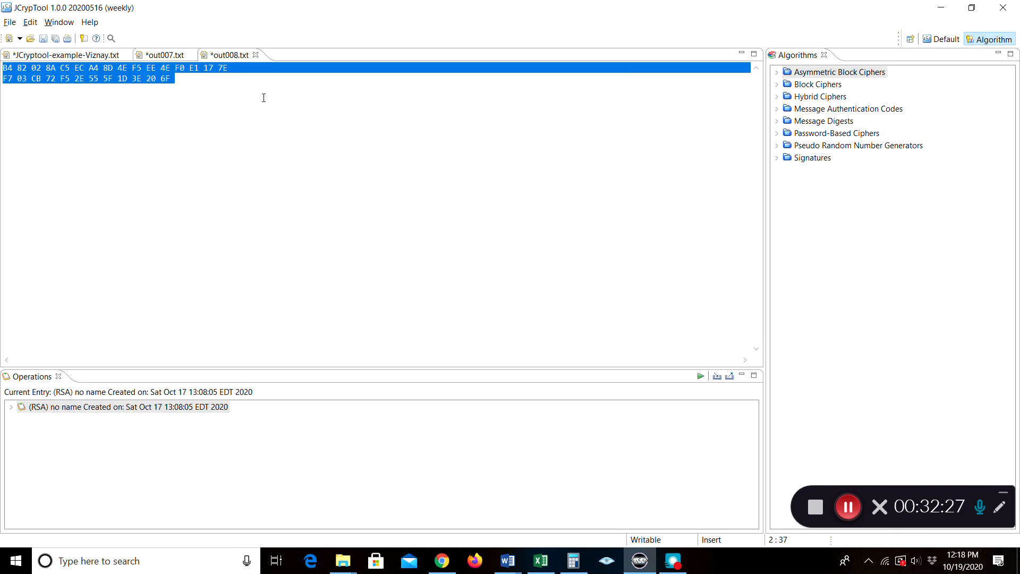